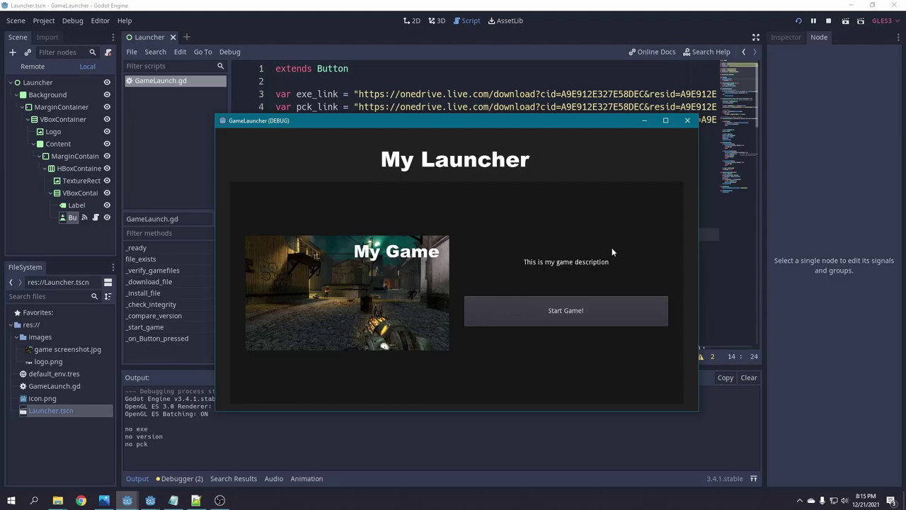
Start the Railshot game from the running launcher with Start Game!
left_click(568, 316)
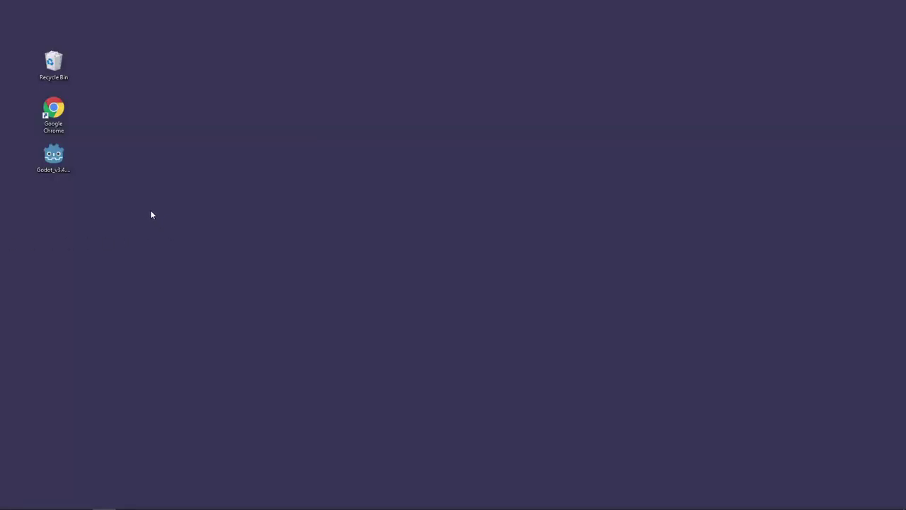
Launch Godot, skip the Asset Library, and create and open GameLauncher in a dedicated folder.
double_click(57, 163)
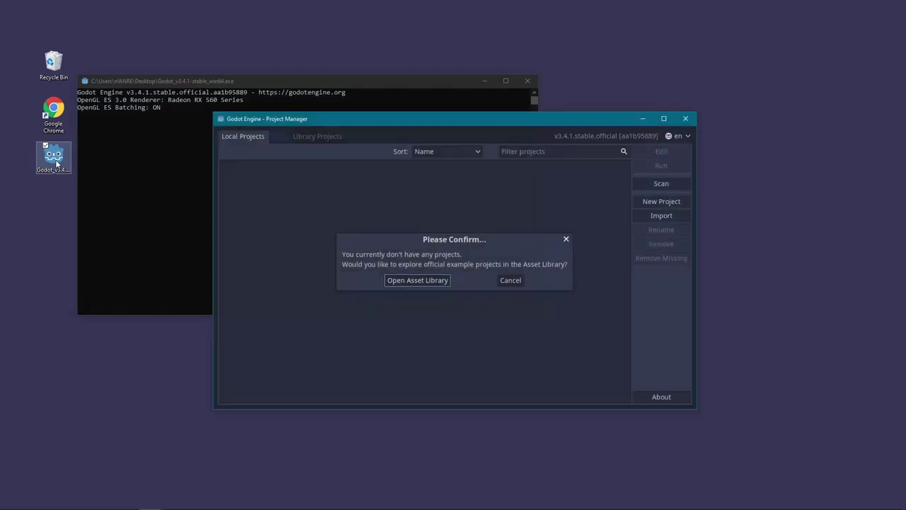
left_click(510, 281)
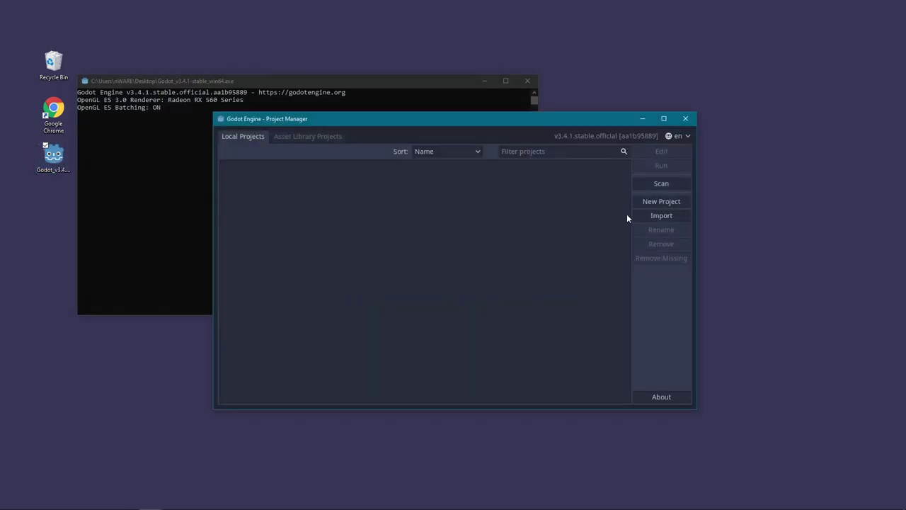
left_click(644, 203)
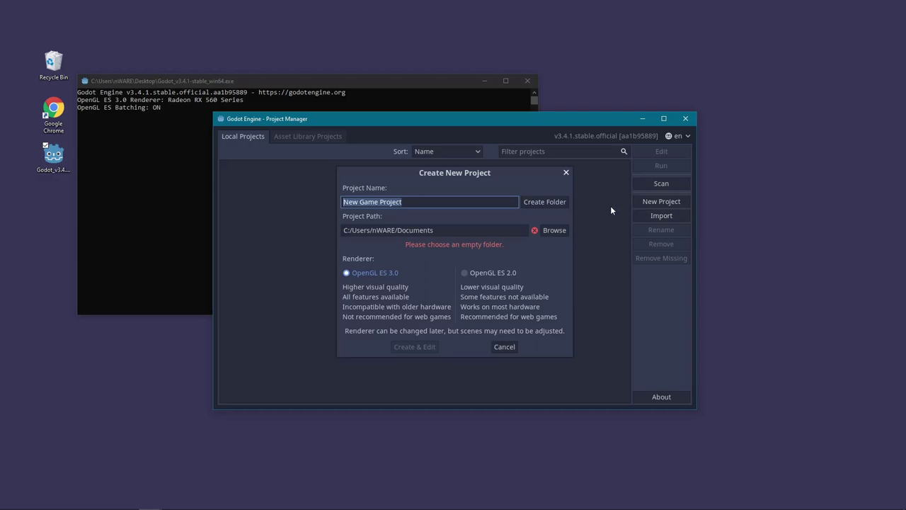
type("GameLauncher")
left_click(546, 205)
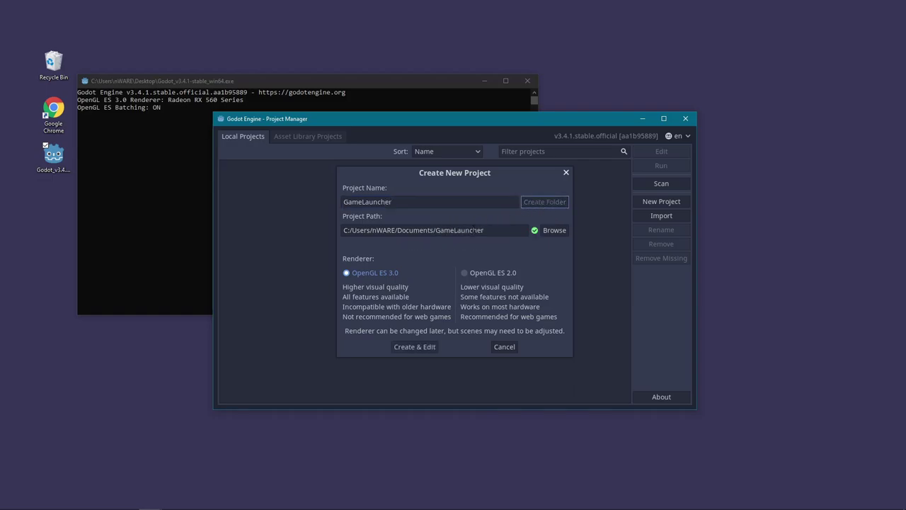
left_click(414, 347)
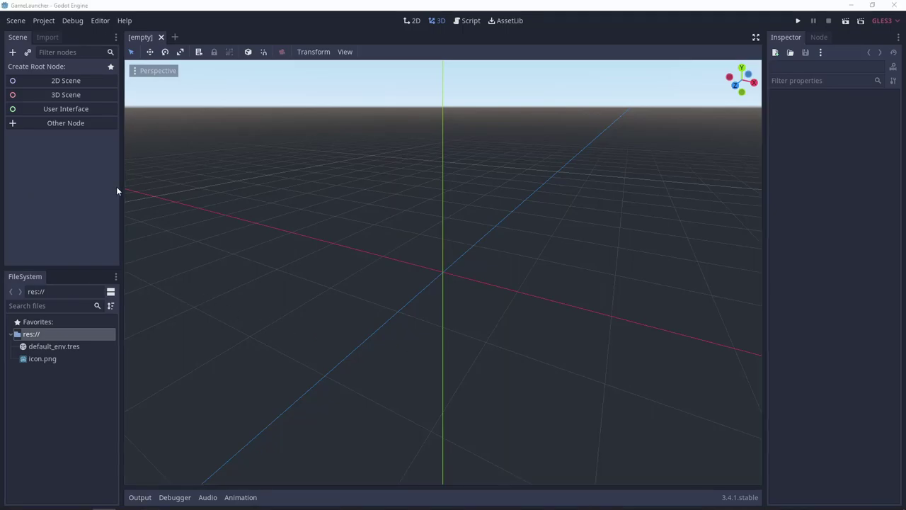
Create a User Interface scene with its root node renamed to Launcher.
left_click(73, 111)
double_click(56, 68)
type("Launcher")
key("Return")
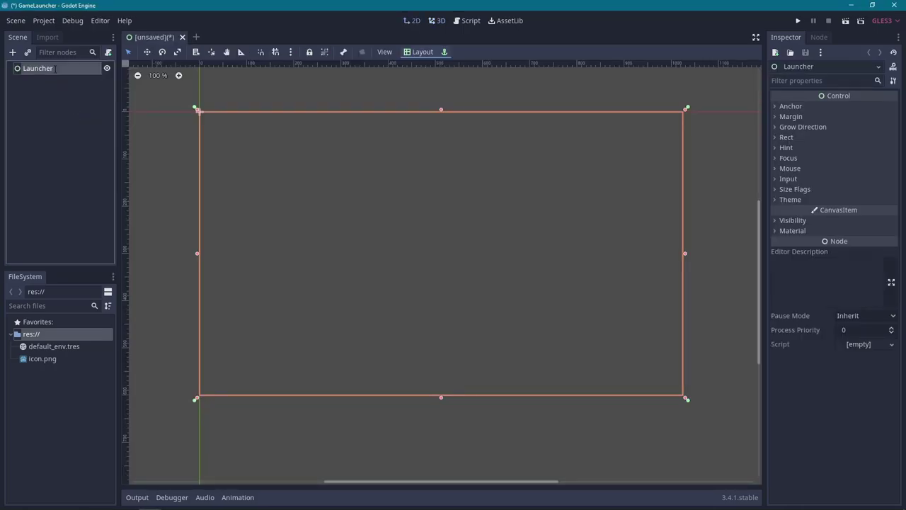
Add a Panel child named Background and set its layout to Full Rect.
left_click(13, 54)
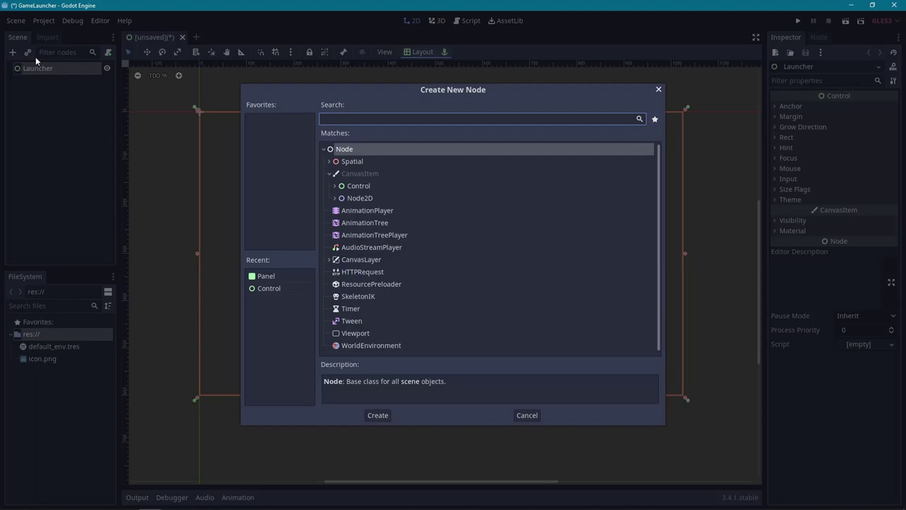
type("Panel")
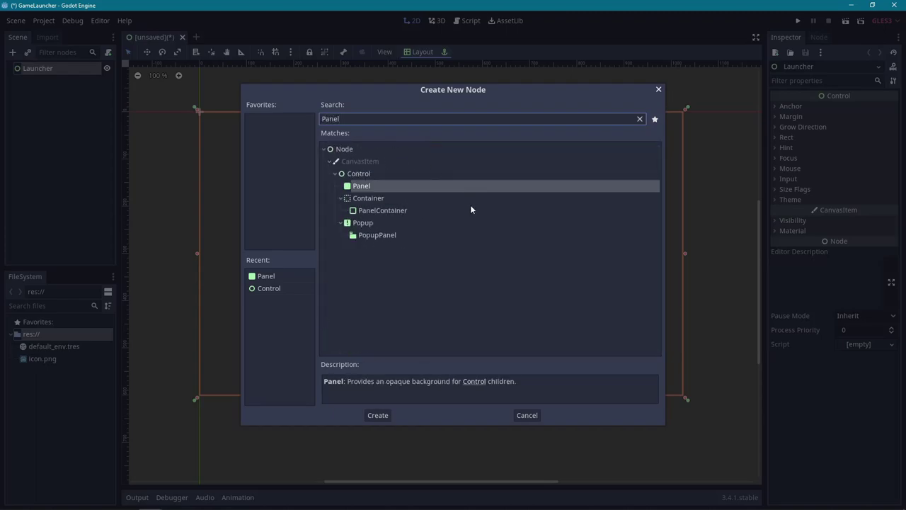
double_click(371, 186)
double_click(66, 80)
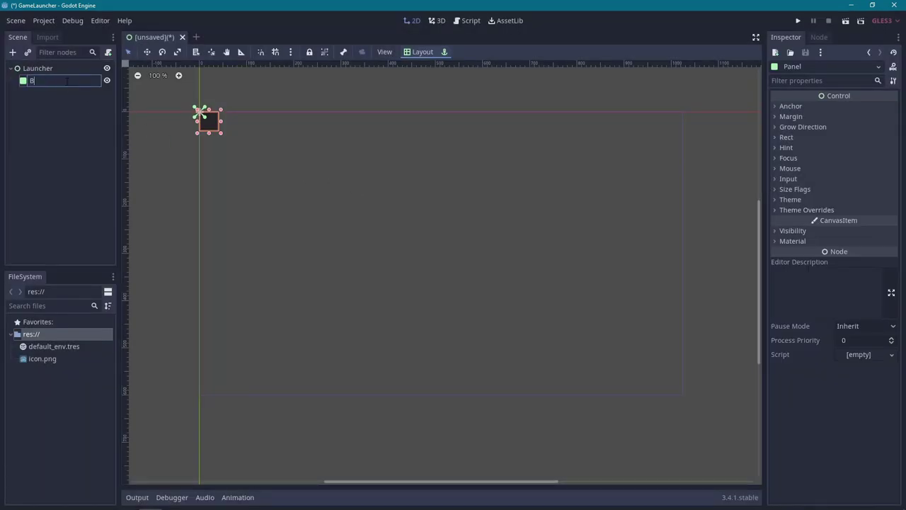
type("Background")
key("Return")
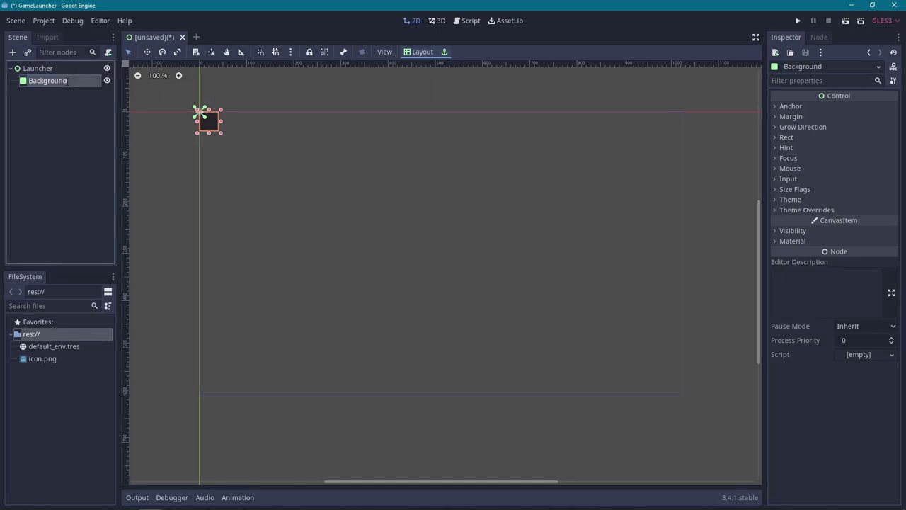
left_click(423, 52)
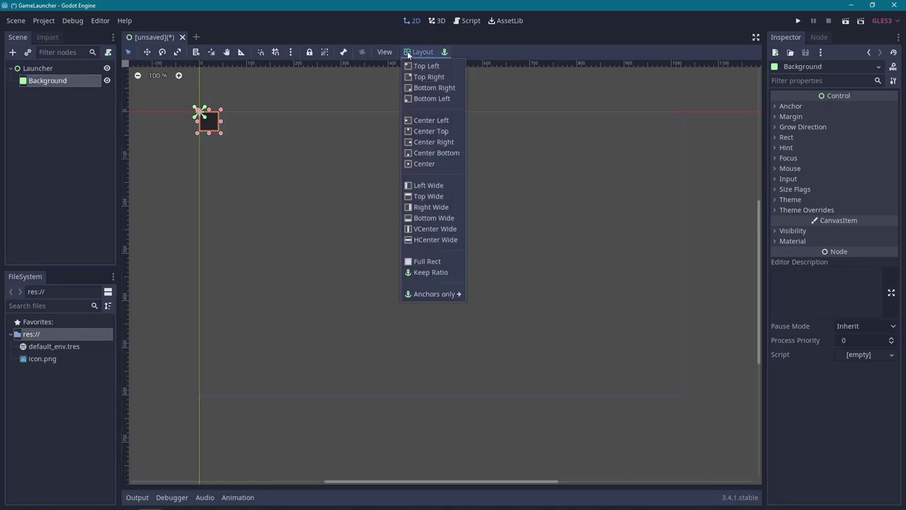
left_click(410, 260)
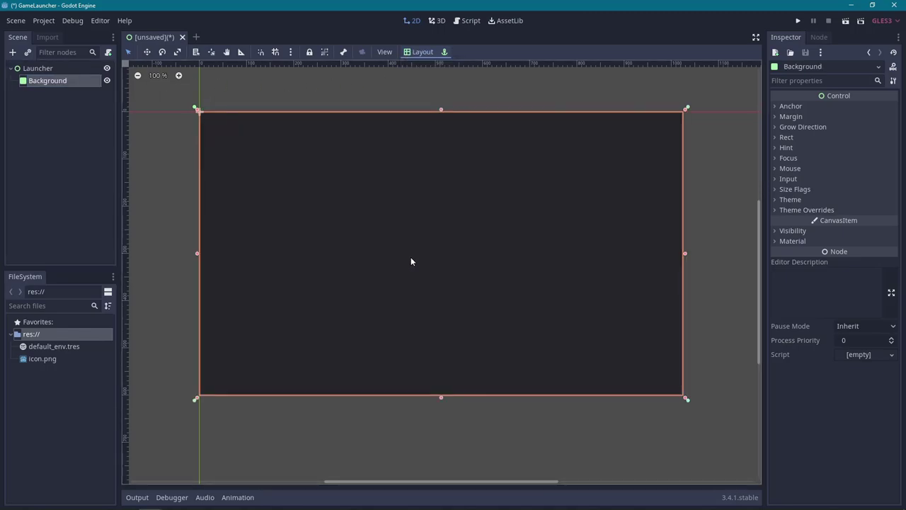
Add a MarginContainer under Background and set its layout to Full Rect.
left_click(13, 53)
type("margi")
key("Return")
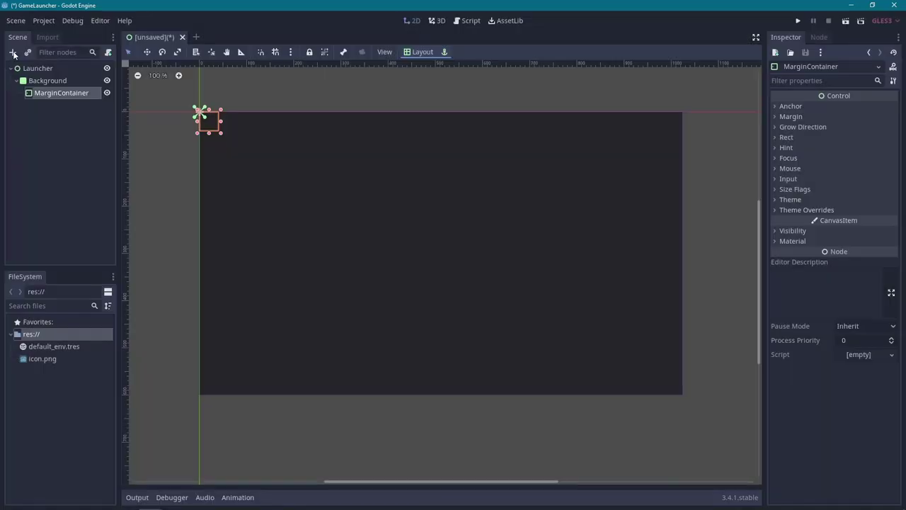
left_click(418, 53)
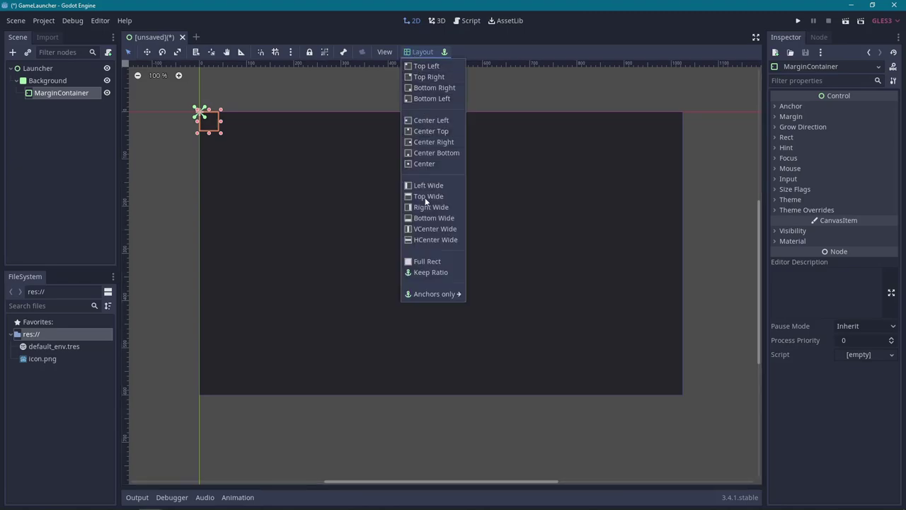
left_click(422, 262)
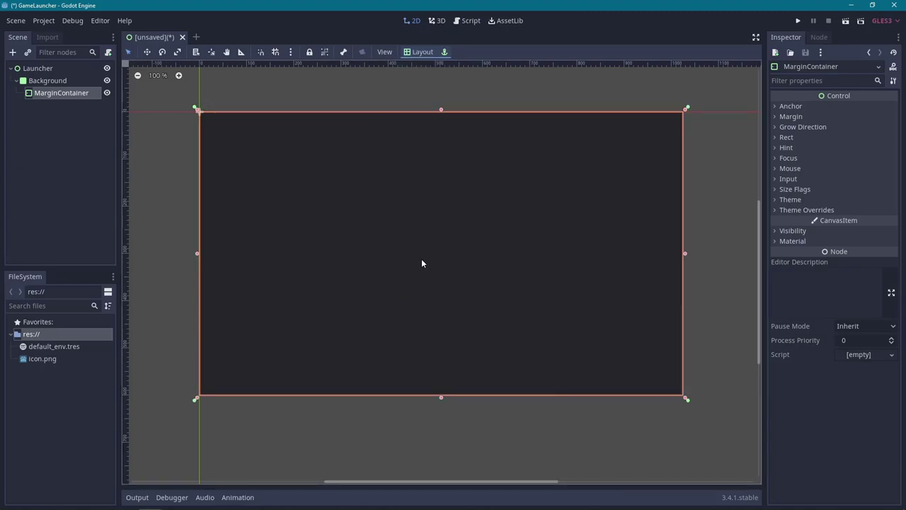
Set the MarginContainer margin constants: right 32, top 16, left 32, bottom 16.
left_click(811, 208)
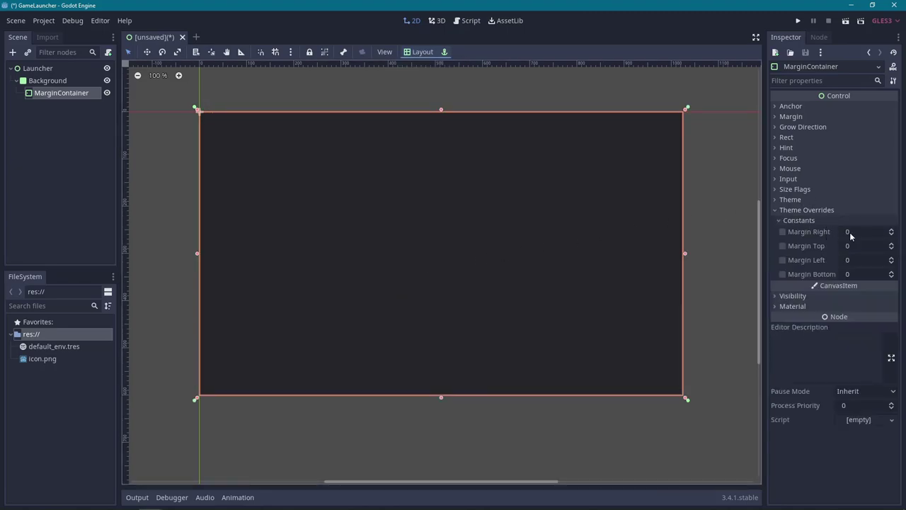
left_click(849, 232)
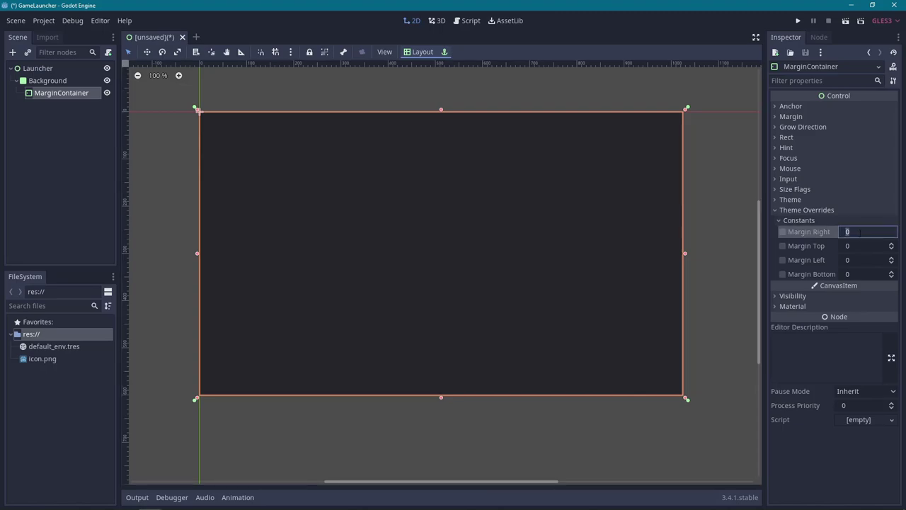
type("32")
key("Tab")
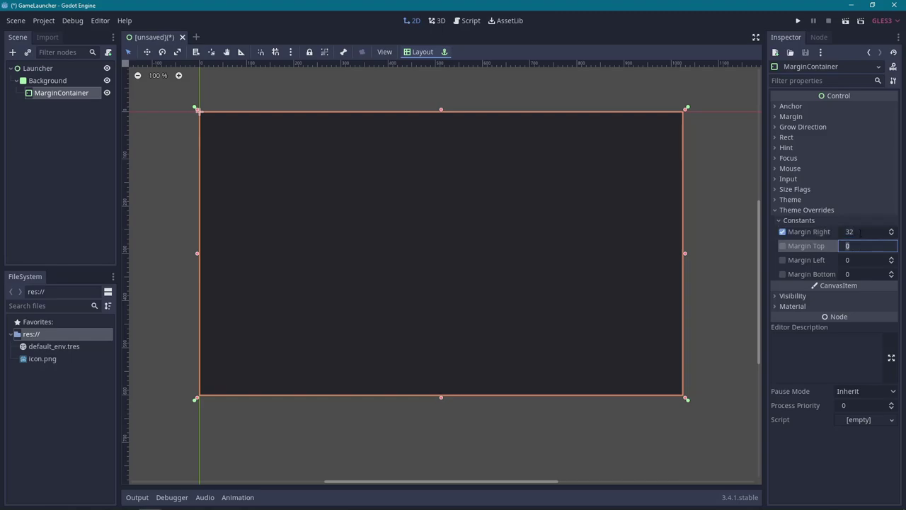
type("16")
key("Tab")
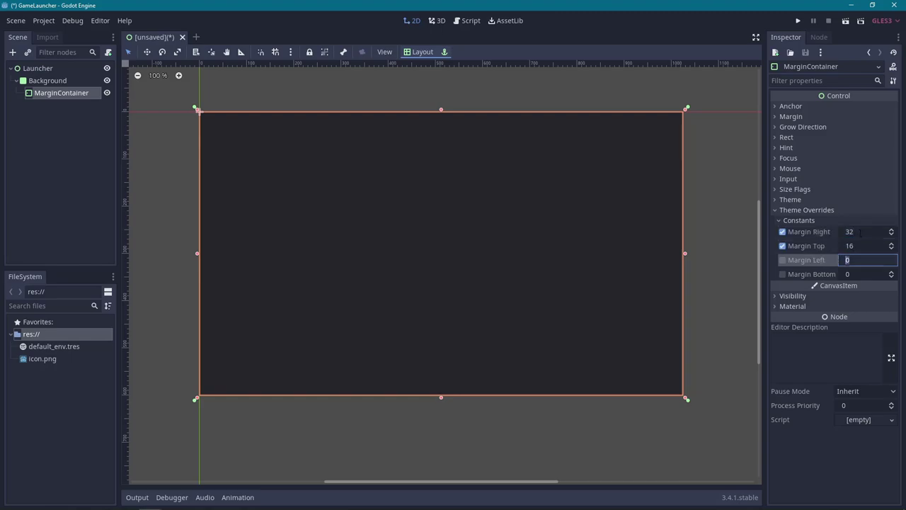
type("32")
key("Tab")
type("16")
key("Return")
Add a VBoxContainer under the MarginContainer with a TextureRect child inside it.
left_click(12, 53)
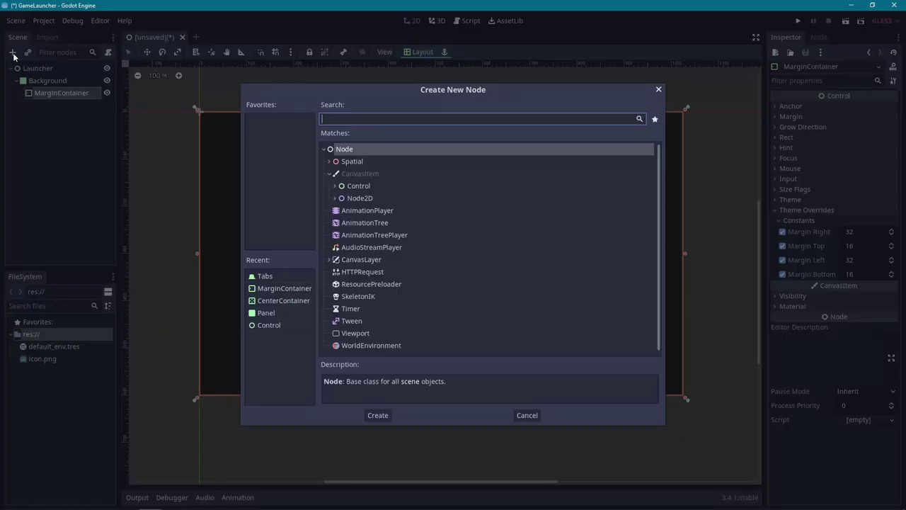
type("Vbox")
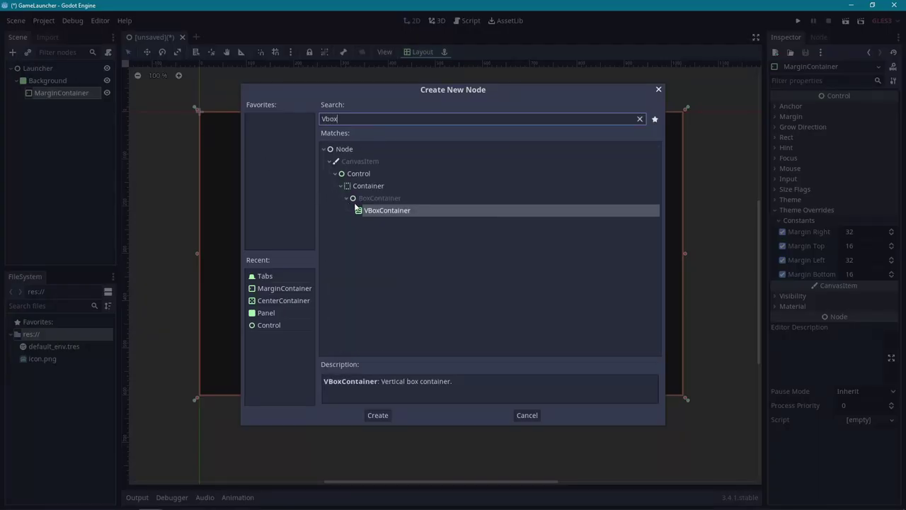
double_click(380, 212)
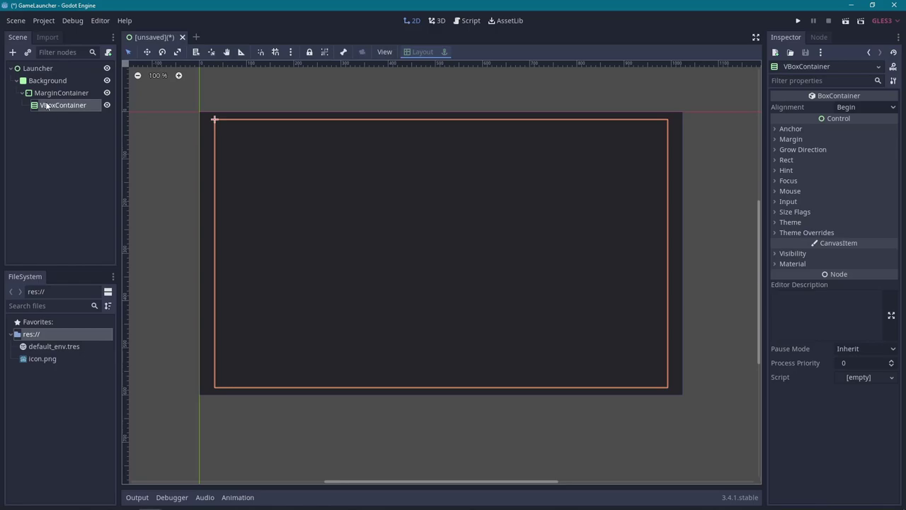
left_click(13, 53)
type("Text")
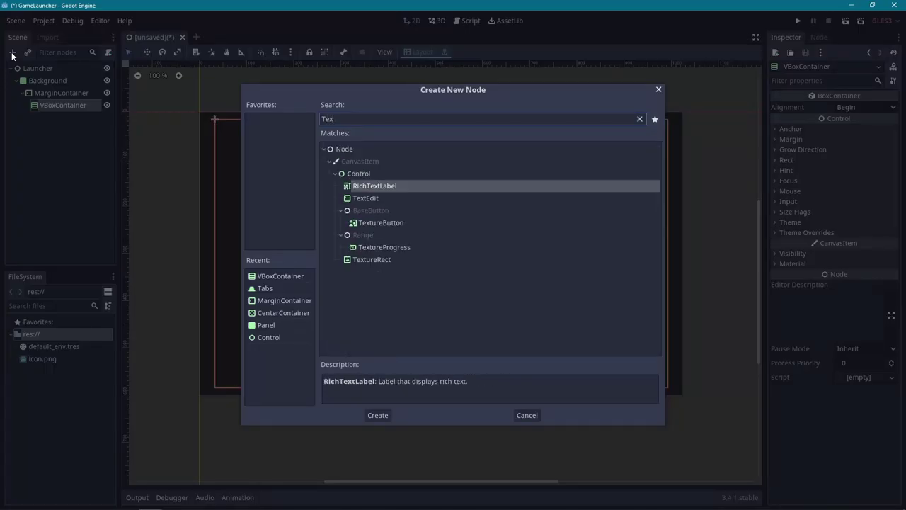
type("ure")
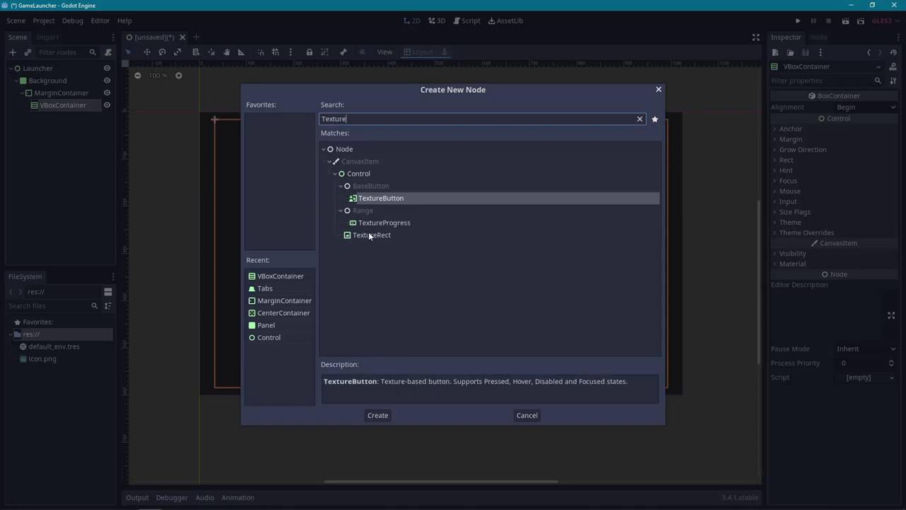
double_click(372, 235)
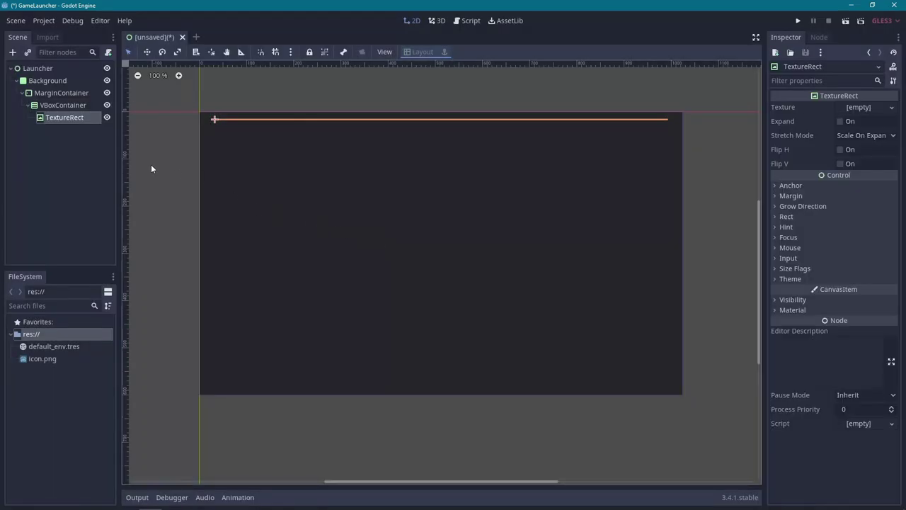
Select the VBoxContainer and begin adding a Panel child by searching 'pane'.
left_click(58, 106)
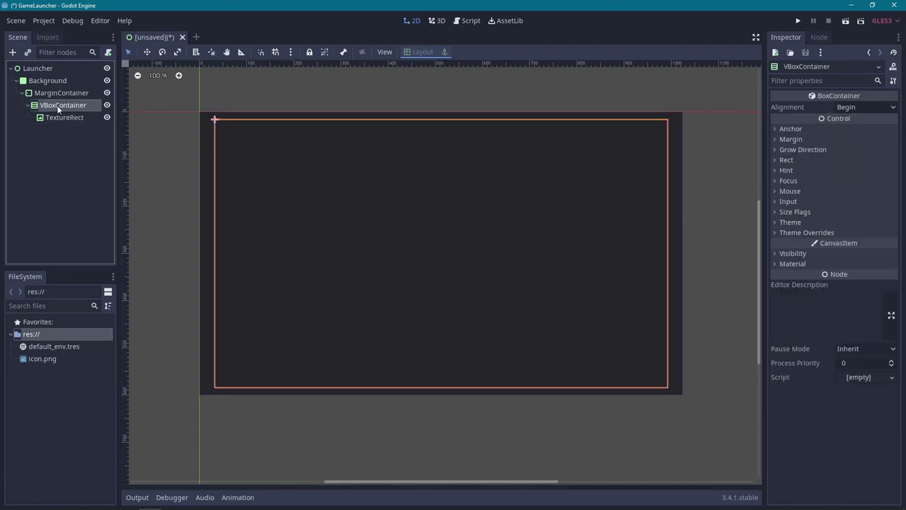
left_click(13, 53)
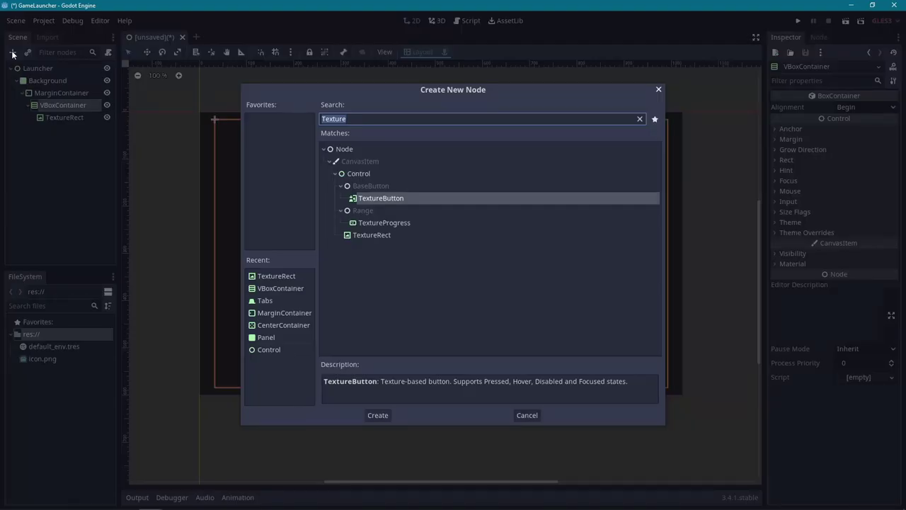
type("pane")
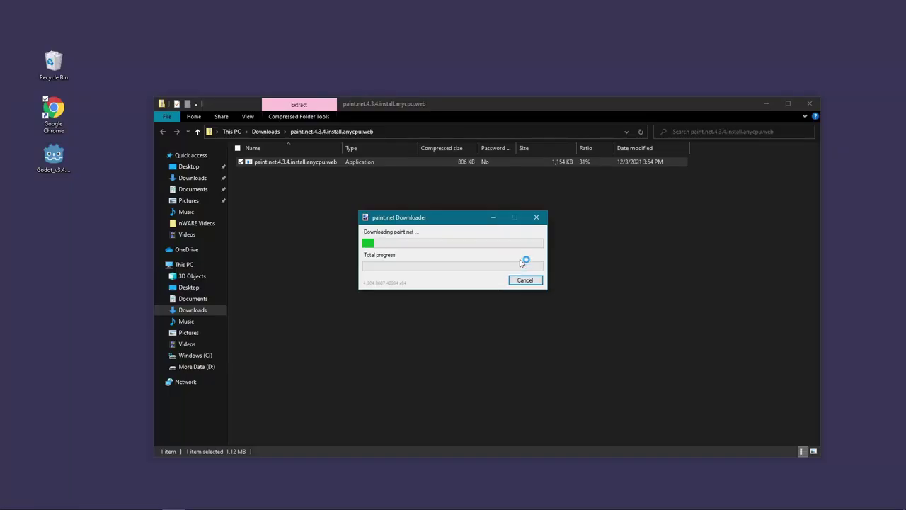
Close the file browser window during the paint.net 4.3.4 installation.
left_click(811, 104)
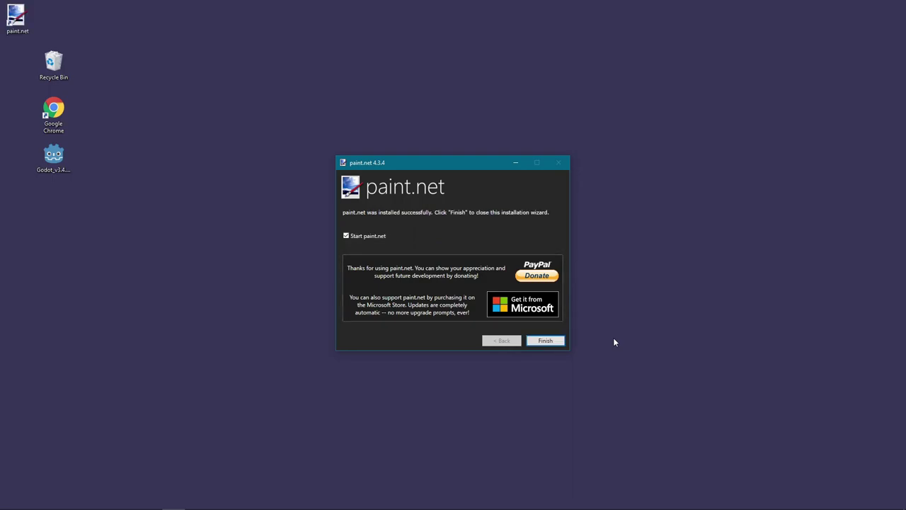
Finish the paint.net installer, launch paint.net, and make a transparent 800×200 canvas.
left_click(346, 234)
left_click(545, 340)
double_click(58, 209)
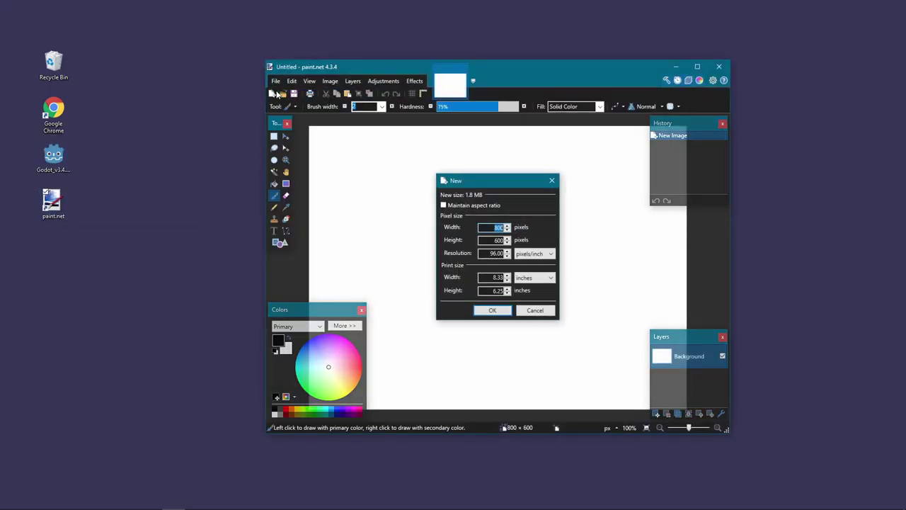
left_click(486, 310)
key("ctrl+a")
key("Delete")
Write white 'My Launcher' text in Arial Black at size 72.
key("t")
key("x")
left_click(498, 272)
type("My Launcher")
left_click(403, 106)
type("72")
left_click(354, 120)
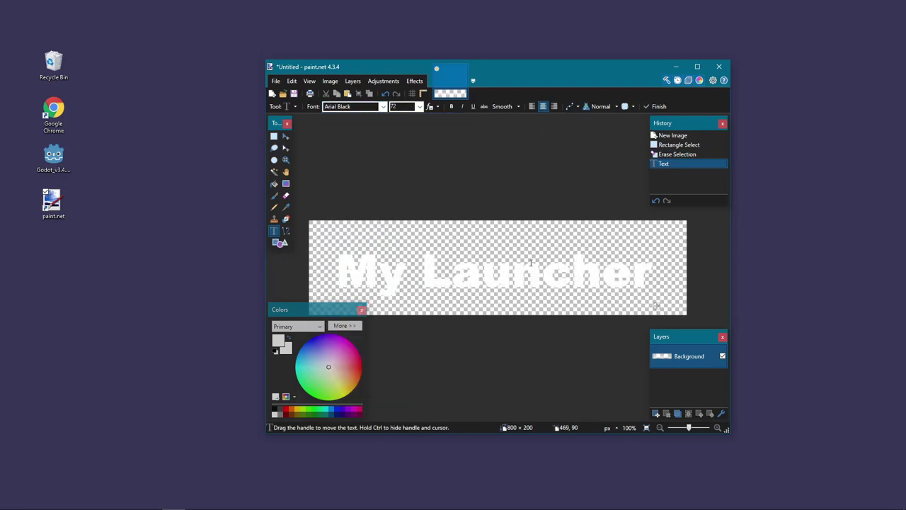
Save the image as a PNG in the Pictures\My Launcher folder.
key("ctrl+s")
double_click(480, 135)
key("Return")
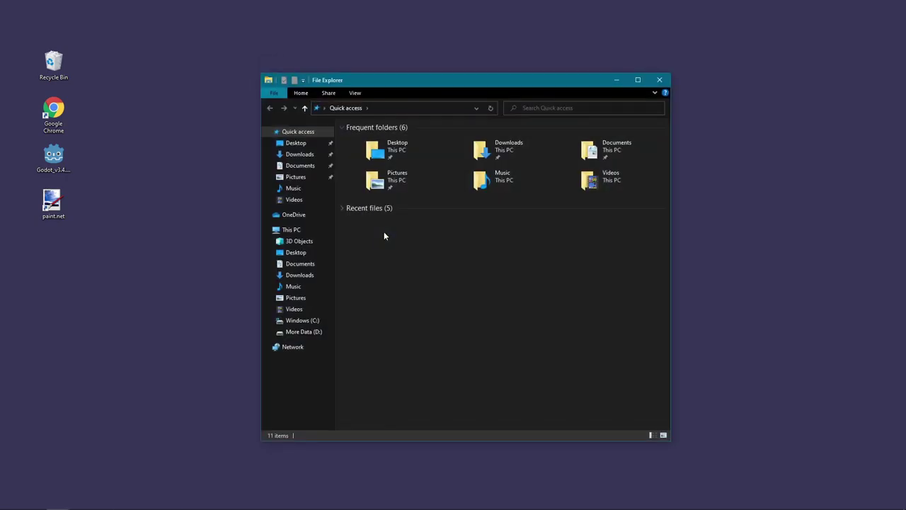
Drag the logo from Pictures\My Launcher into Godot's FileSystem dock.
left_click(329, 177)
double_click(416, 161)
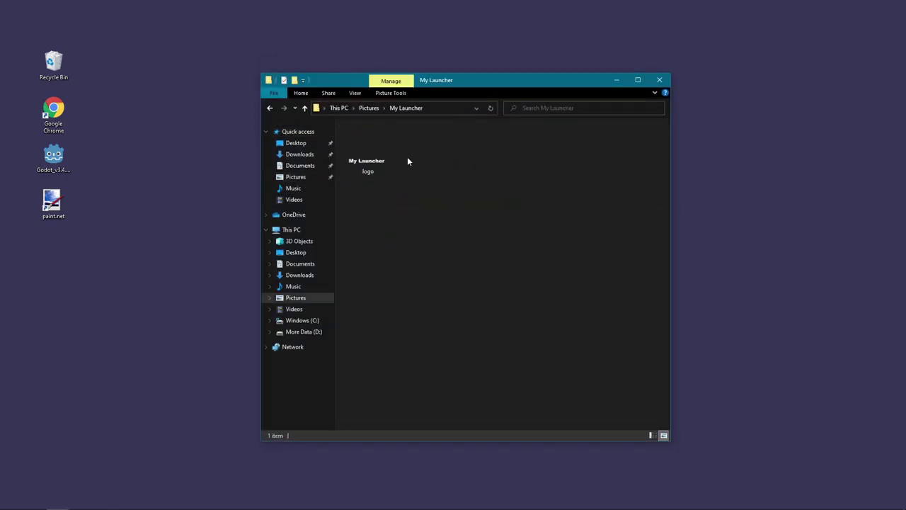
left_click(357, 159)
left_click_drag(357, 159, 185, 473)
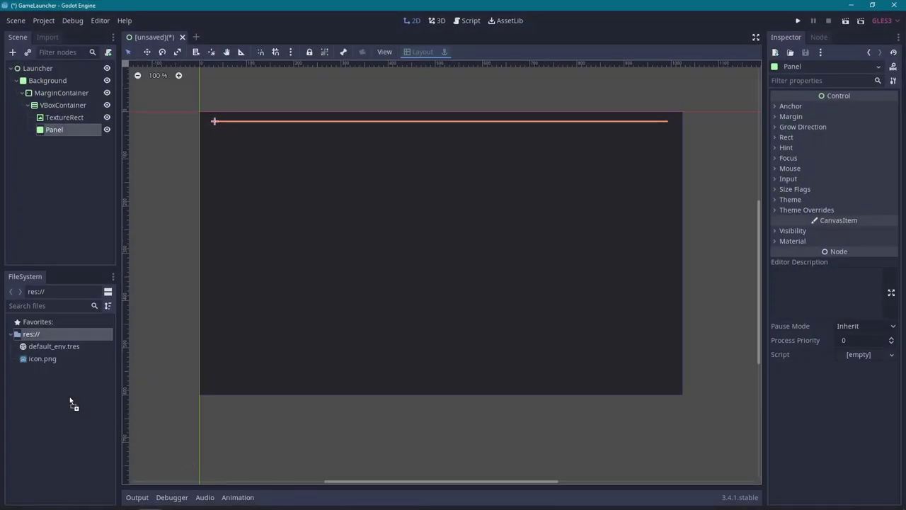
left_click_drag(184, 470, 43, 394)
Create an images folder under res:// and move logo.png into it.
right_click(32, 337)
left_click(67, 413)
type("images")
key("Return")
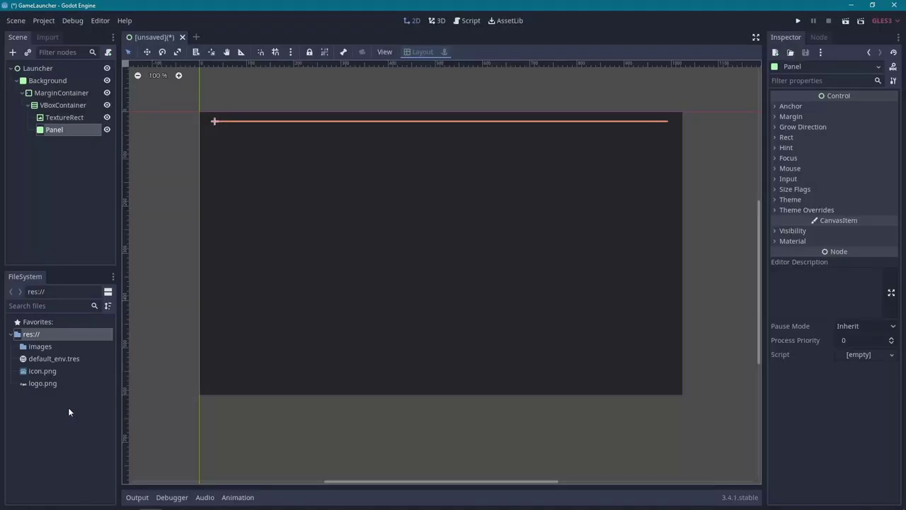
left_click(40, 383)
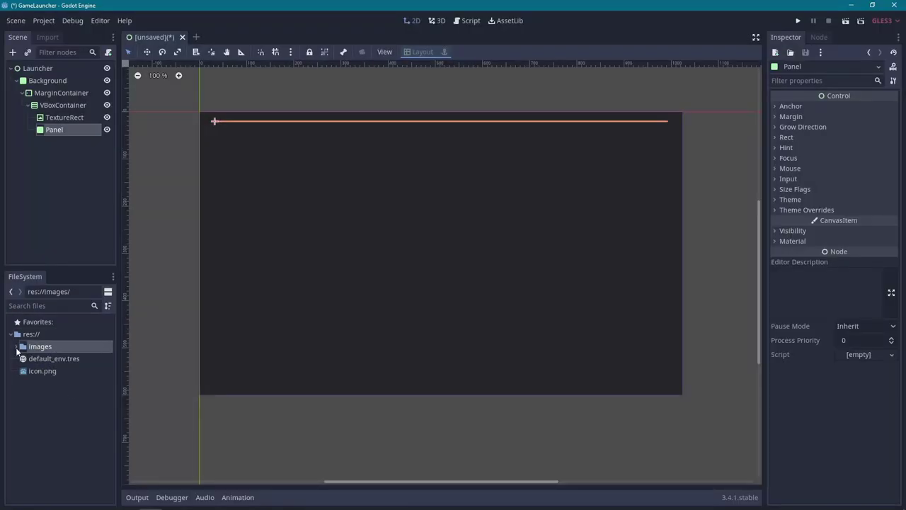
left_click_drag(37, 376, 20, 349)
left_click(46, 361)
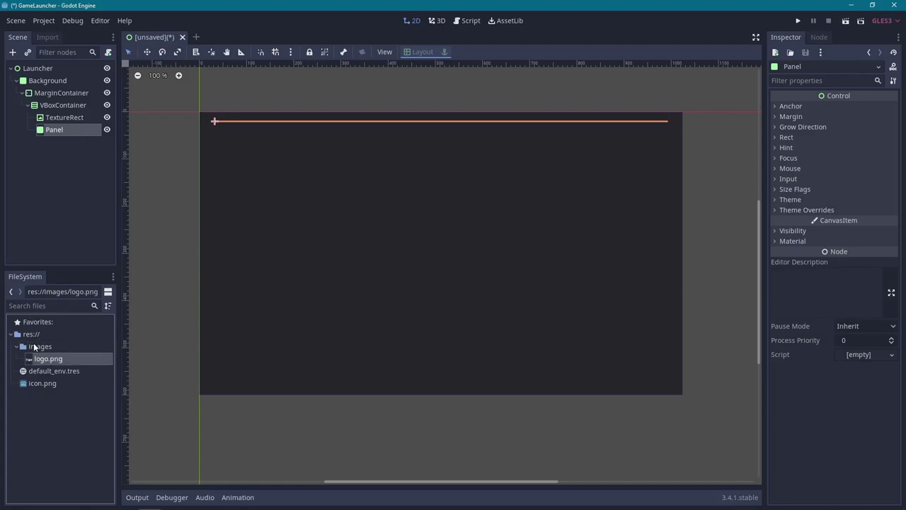
Rename the TextureRect node to Logo.
left_click(62, 118)
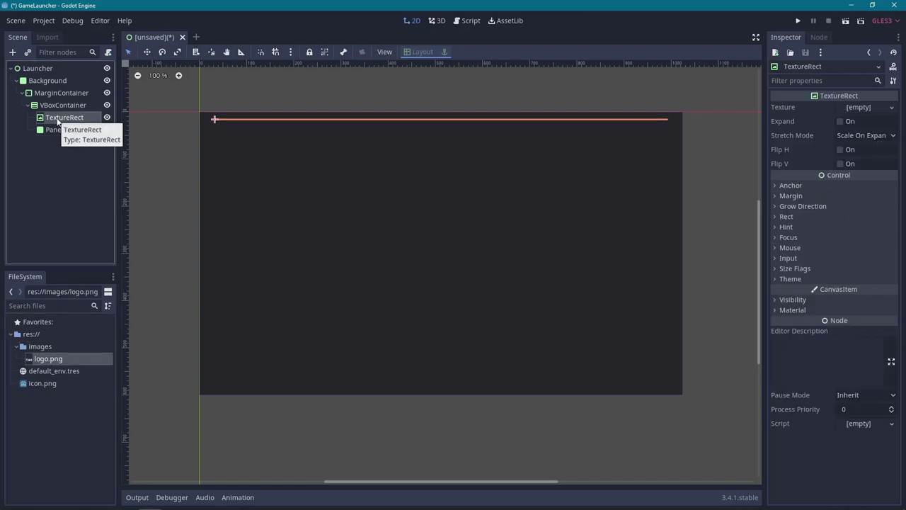
left_click(62, 118)
type("Lo")
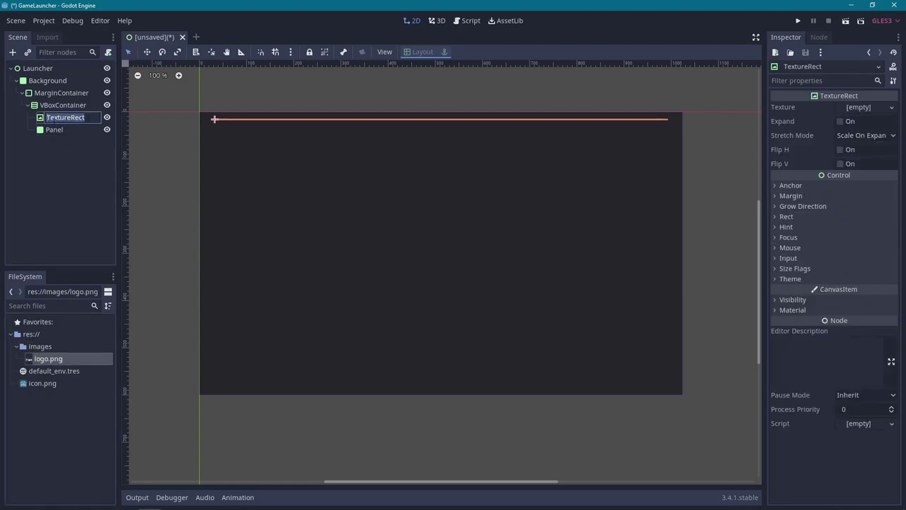
type("go")
key("Return")
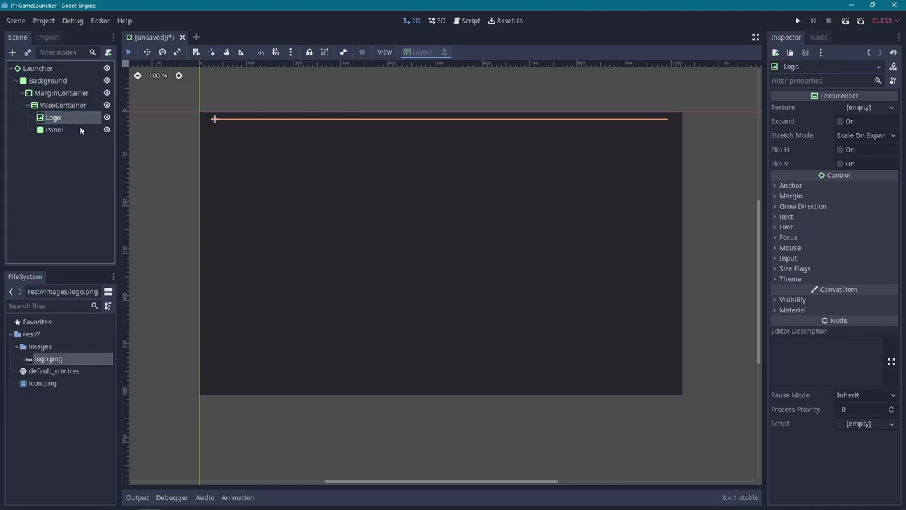
Give Logo the logo.png texture with Keep Aspect Centered stretch and vertical expand.
mouse_move(43, 359)
left_mouse_down()
mouse_move(402, 225)
mouse_move(849, 108)
mouse_move(848, 116)
left_mouse_up()
left_click(860, 153)
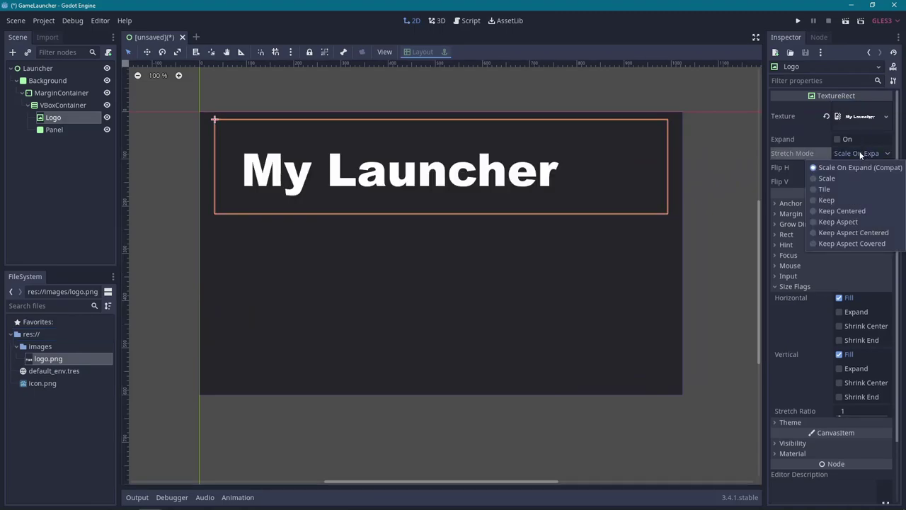
left_click(848, 233)
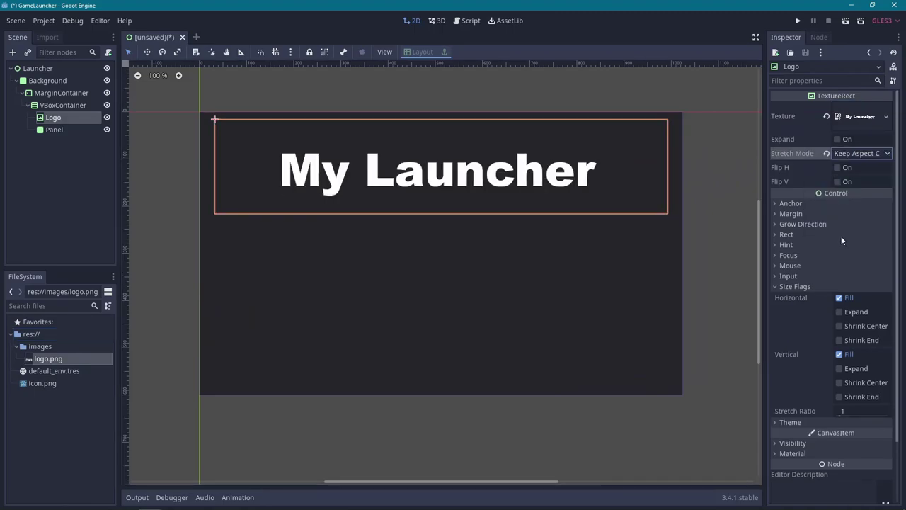
left_click(846, 368)
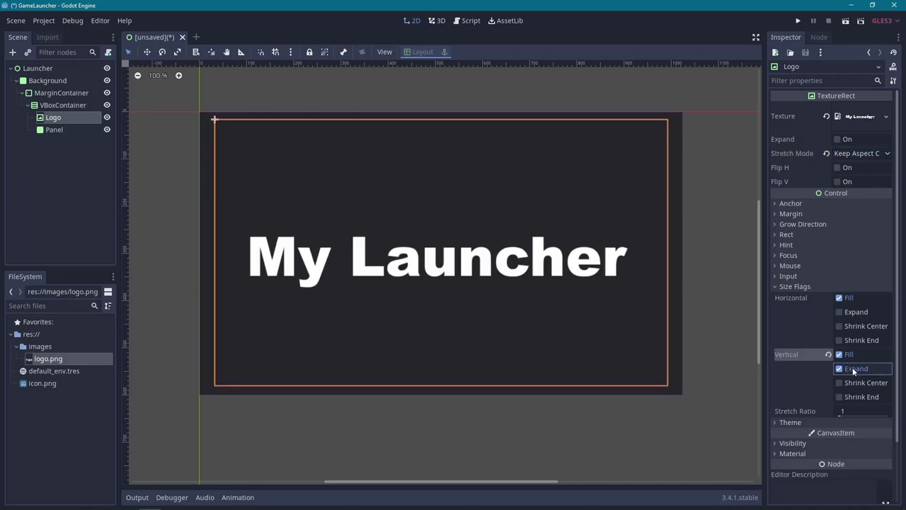
left_click(59, 131)
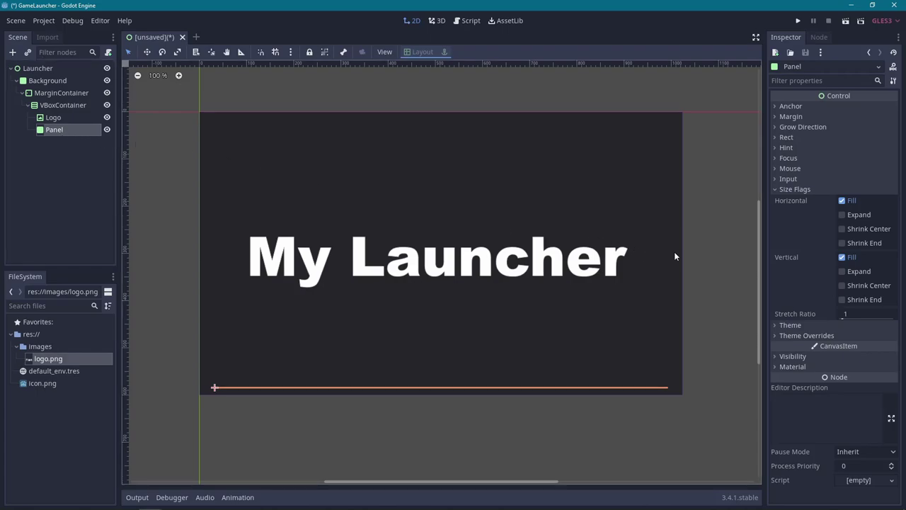
Enable vertical expand on the Panel and try stretch ratios 6 and then 8.
left_click(842, 272)
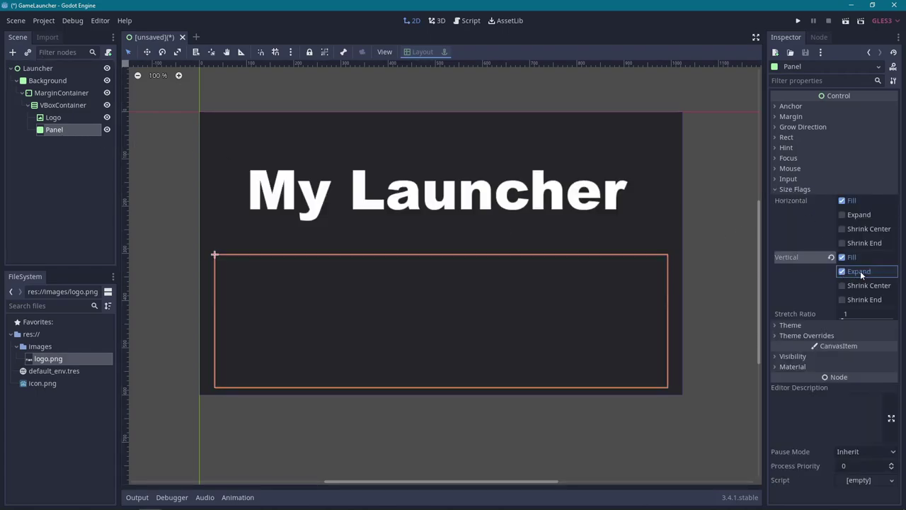
left_click(861, 316)
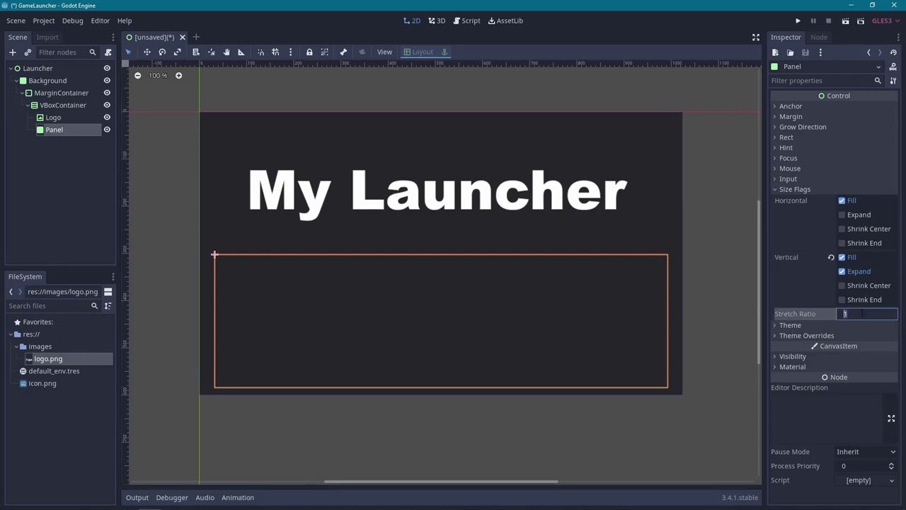
type("6")
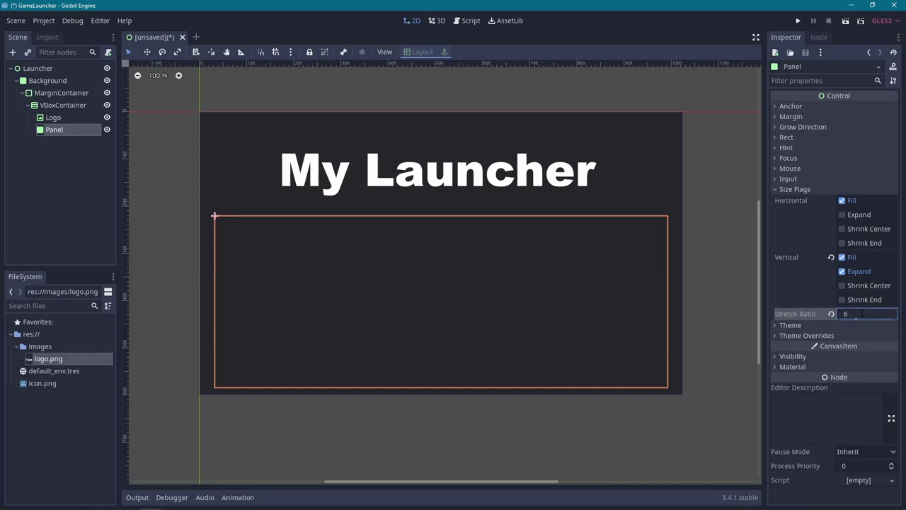
double_click(861, 315)
type("8")
Turn on Expand for the Logo texture and set the Panel's stretch ratio to 5.
left_click(57, 121)
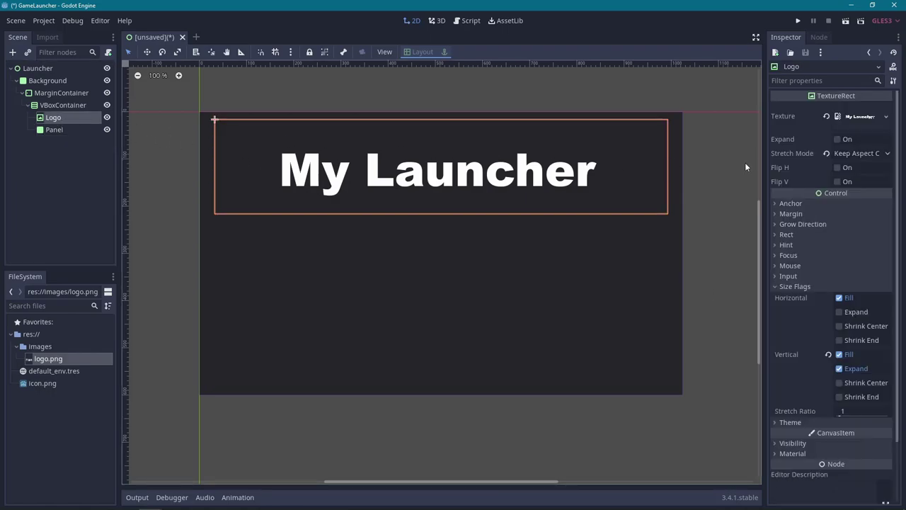
left_click(838, 140)
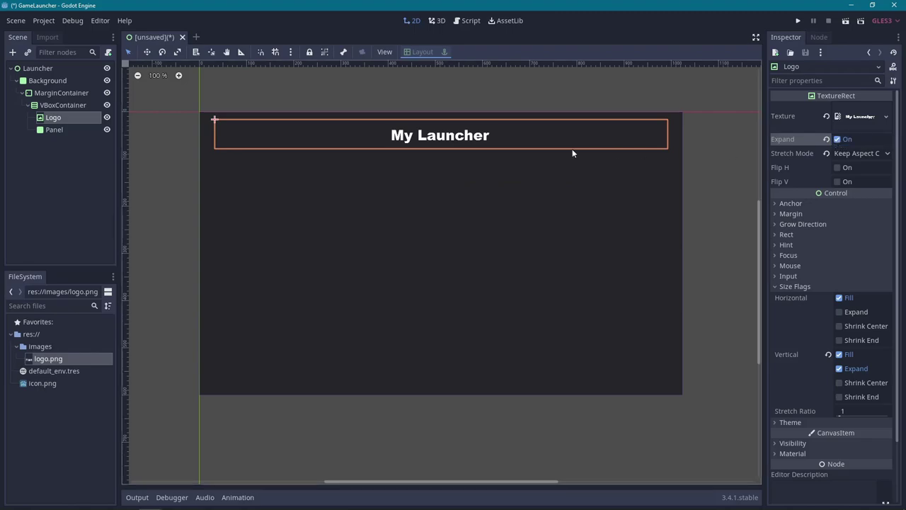
left_click(67, 129)
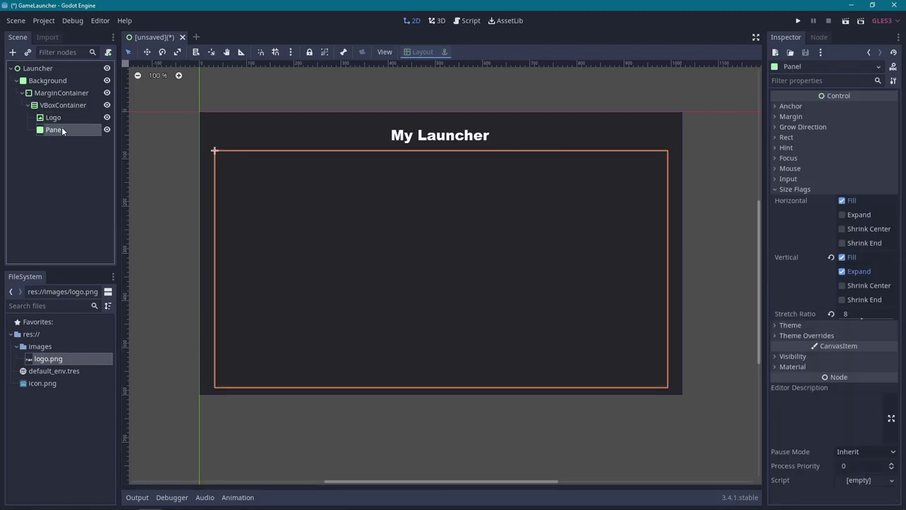
mouse_move(861, 319)
left_mouse_down()
mouse_move(847, 317)
mouse_move(877, 315)
left_mouse_up()
left_click(847, 314)
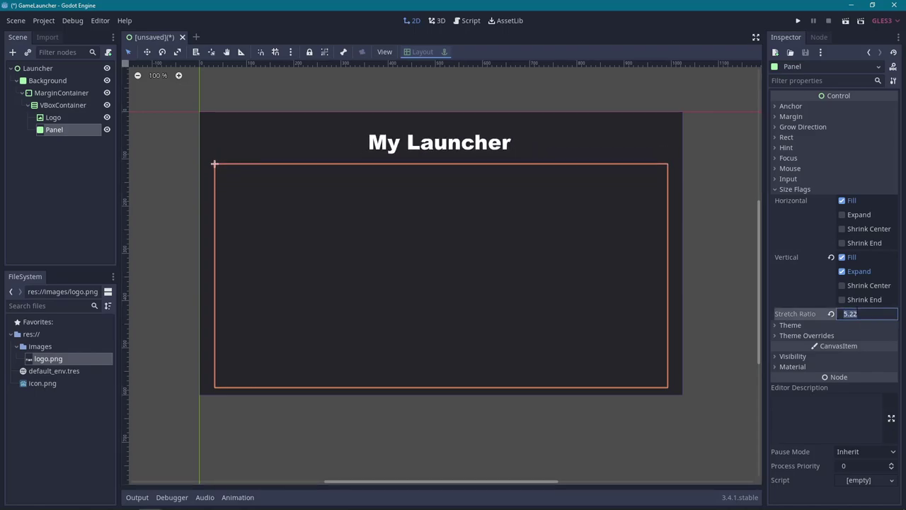
type("5")
key("Return")
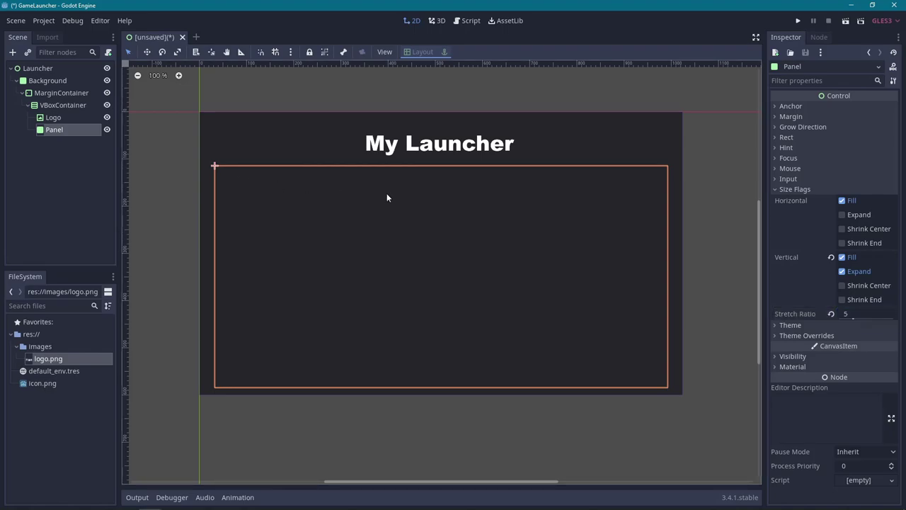
Give the Panel a new StyleBoxFlat with a near-black background colour.
left_click(787, 326)
left_click(790, 334)
left_click(847, 358)
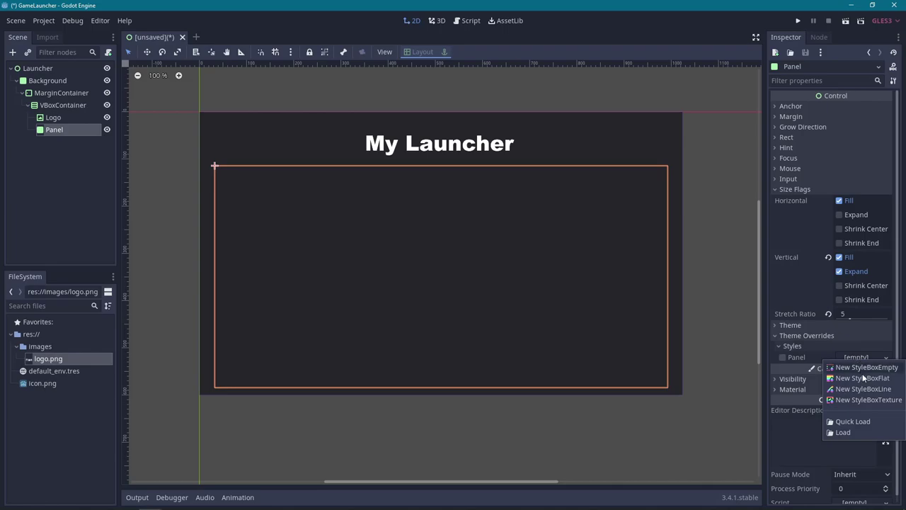
left_click(860, 377)
left_click(856, 358)
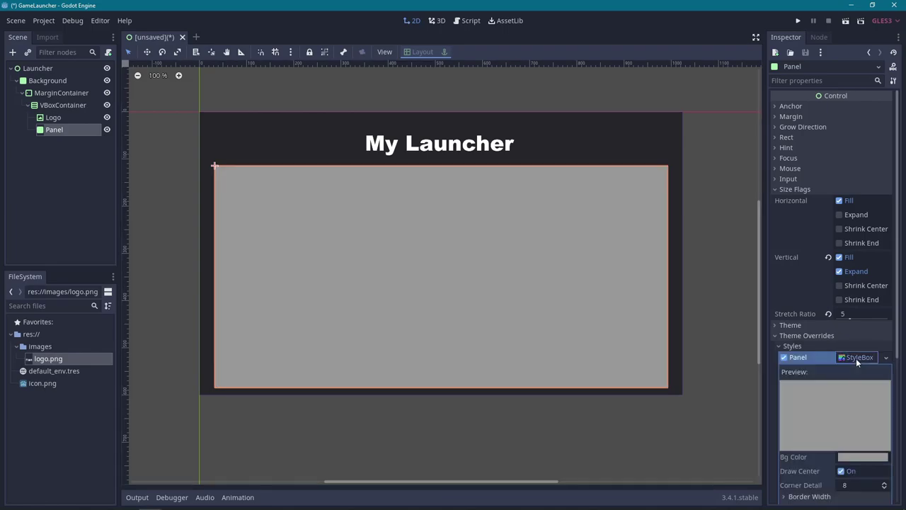
left_click(854, 457)
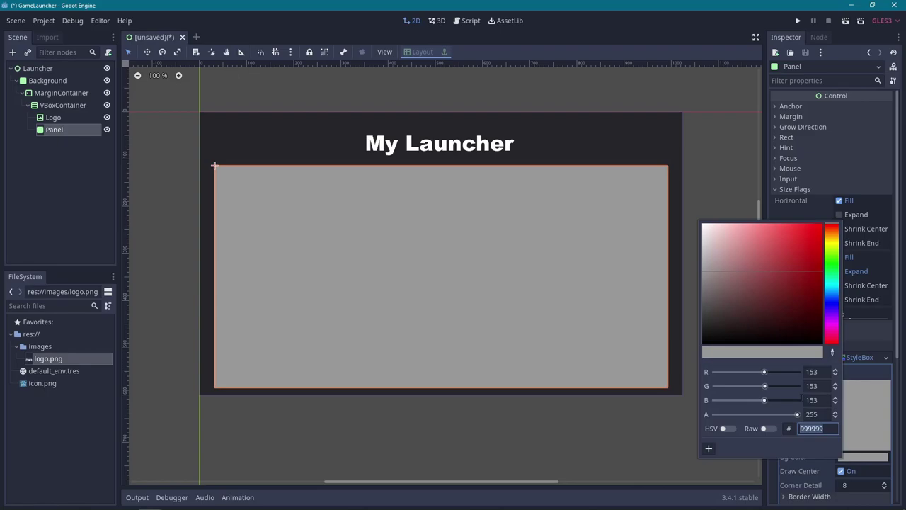
left_click_drag(706, 266, 663, 337)
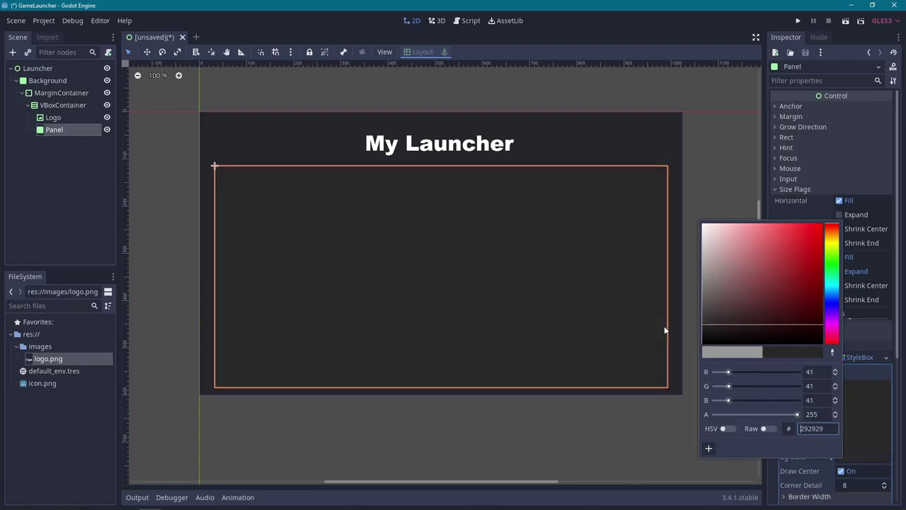
Give the Background node a new StyleBoxFlat with a dark grey fill, then open File Explorer.
left_click(71, 82)
left_click(795, 211)
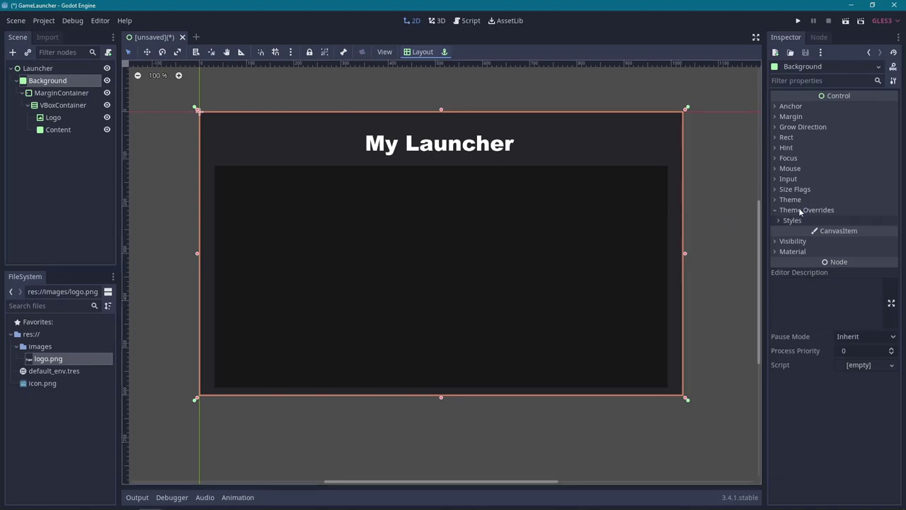
left_click(854, 234)
left_click(863, 251)
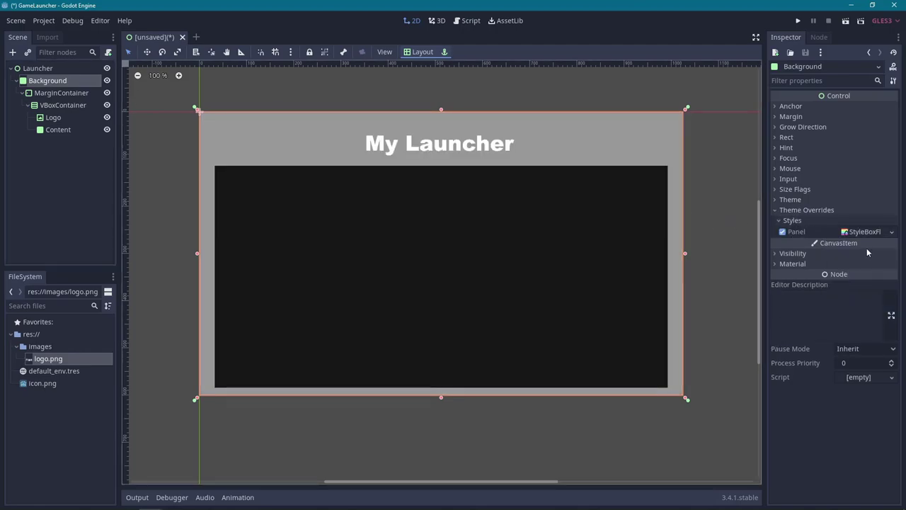
left_click(865, 233)
left_click(859, 329)
mouse_move(711, 160)
left_mouse_down()
mouse_move(596, 225)
mouse_move(595, 202)
left_mouse_up()
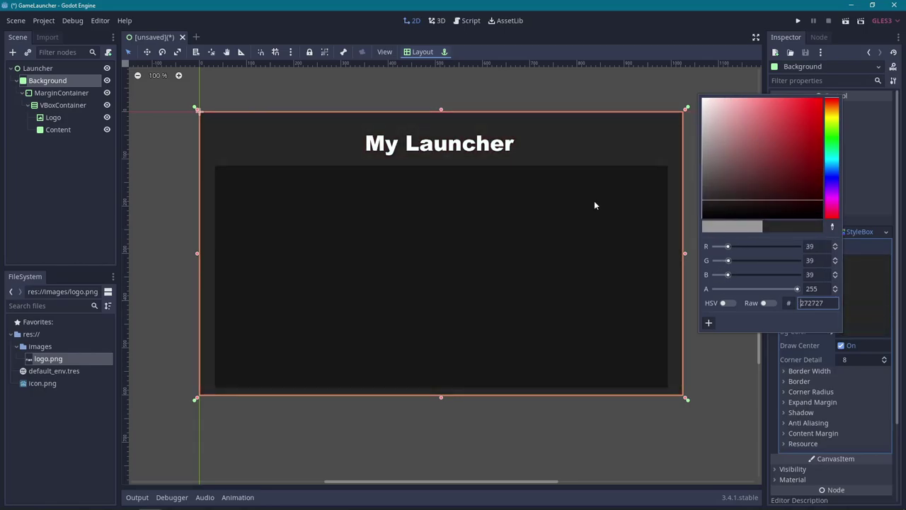
key("super+e")
Open the game screenshot in paint.net and add a new layer for the title.
left_click(293, 178)
double_click(425, 149)
right_click(368, 151)
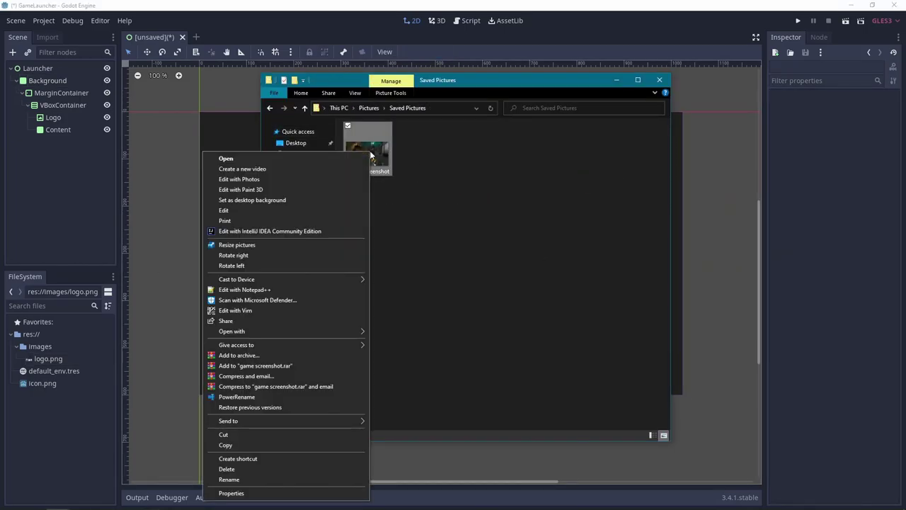
left_click(409, 352)
double_click(531, 75)
key("ctrl+shift+n")
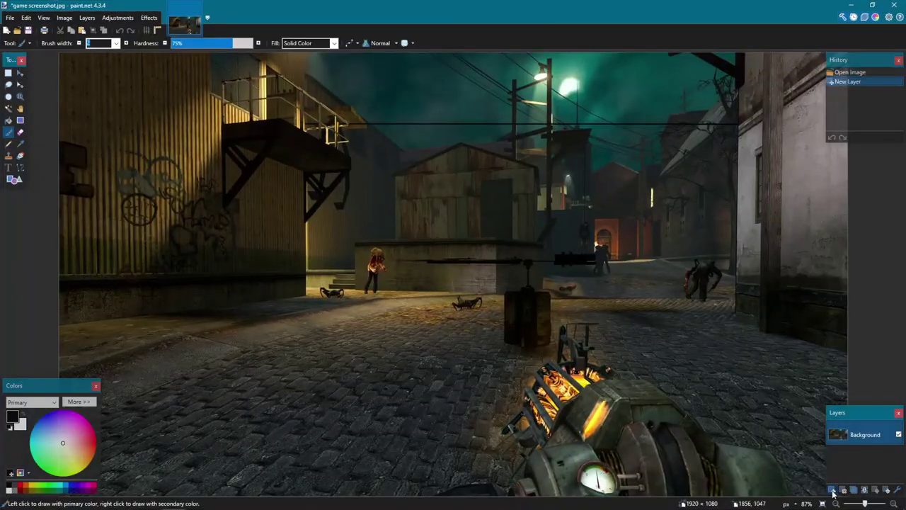
Write 'My Game' in light grey Arial Black at size 84 on the new layer.
left_click(10, 485)
left_click(8, 167)
left_click(117, 43)
scroll(110, 263, "down", 2)
scroll(110, 263, "down", 1)
scroll(110, 263, "up", 5)
left_click(78, 77)
left_click(153, 43)
left_click(138, 141)
left_click(104, 56)
type("My Game48")
Move the title to the upper right, merge the layer down and save the image.
mouse_move(434, 188)
left_mouse_down()
mouse_move(710, 182)
mouse_move(811, 164)
left_mouse_up()
key("ctrl+m")
key("ctrl+s")
key("Return")
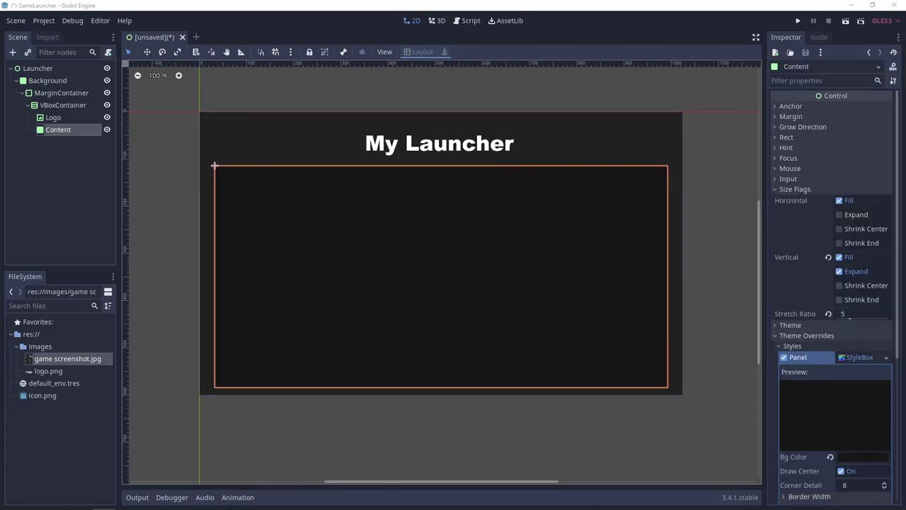
Add a MarginContainer under Content with the Full Rect layout preset.
left_click(13, 53)
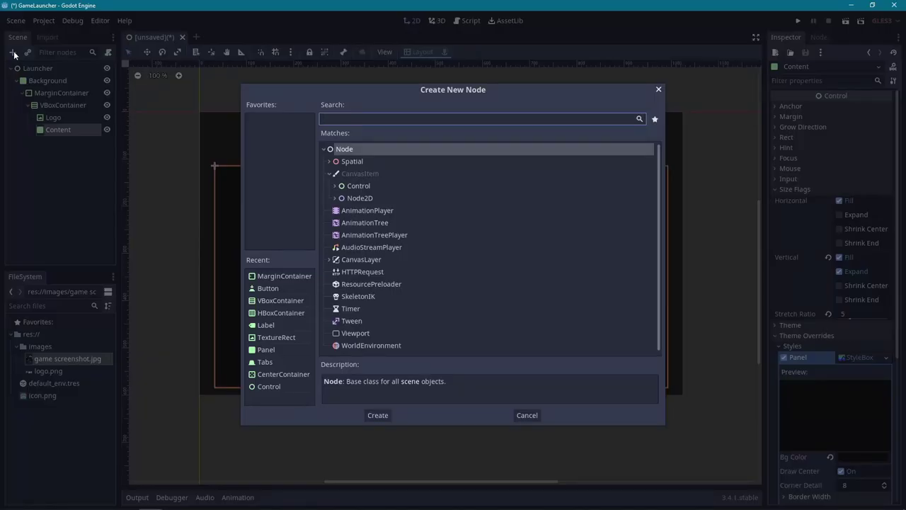
type("con")
key("BackSpace")
key("BackSpace")
key("BackSpace")
type("margin")
key("Return")
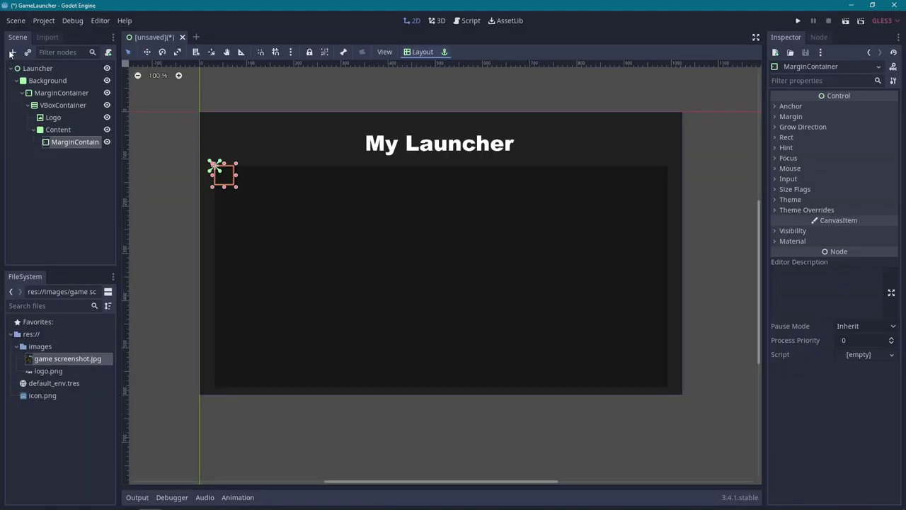
left_click(411, 52)
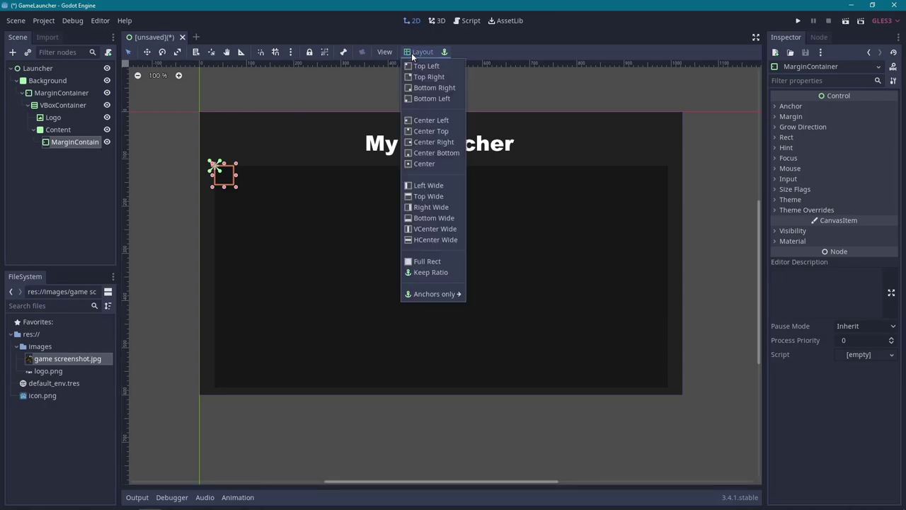
left_click(426, 262)
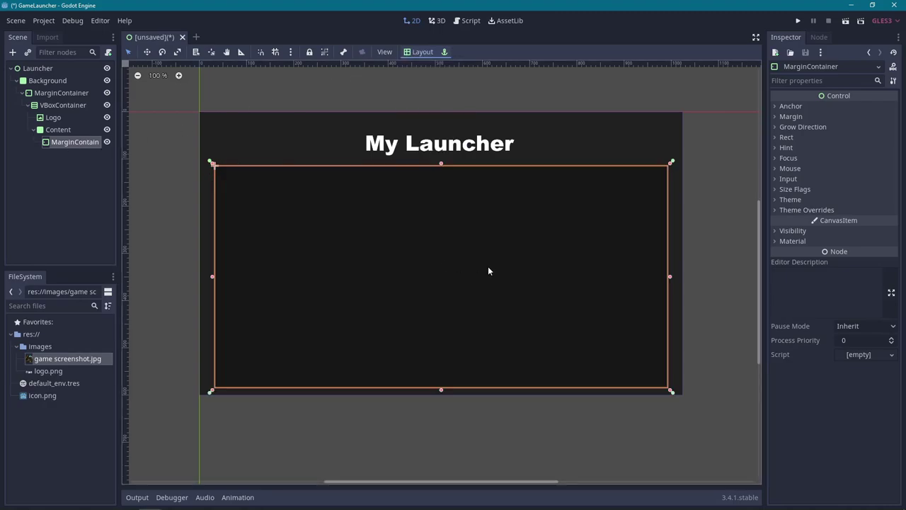
Set all four of the container's margin constants to 32.
left_click(818, 211)
left_click(853, 232)
type("32\t32\t32\t32")
key("Return")
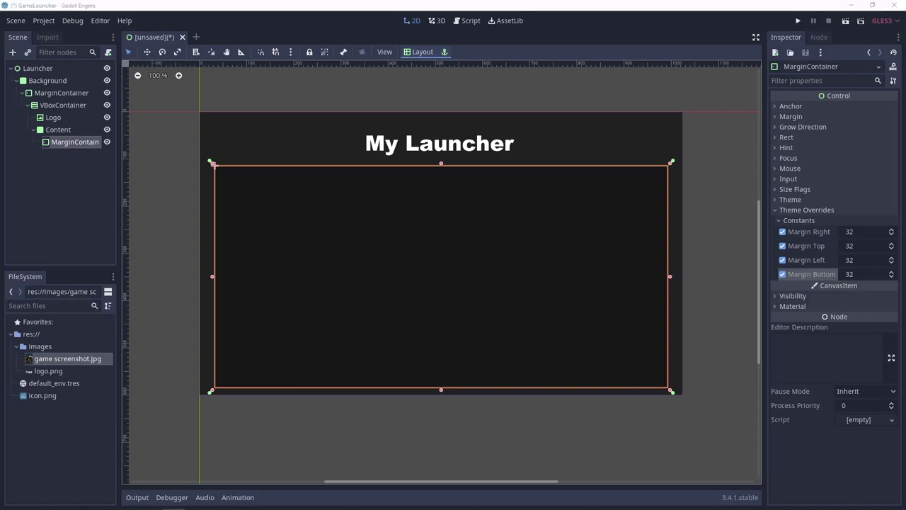
Add an HBoxContainer under the margin container that expands horizontally and vertically.
left_click(13, 54)
type("hbox")
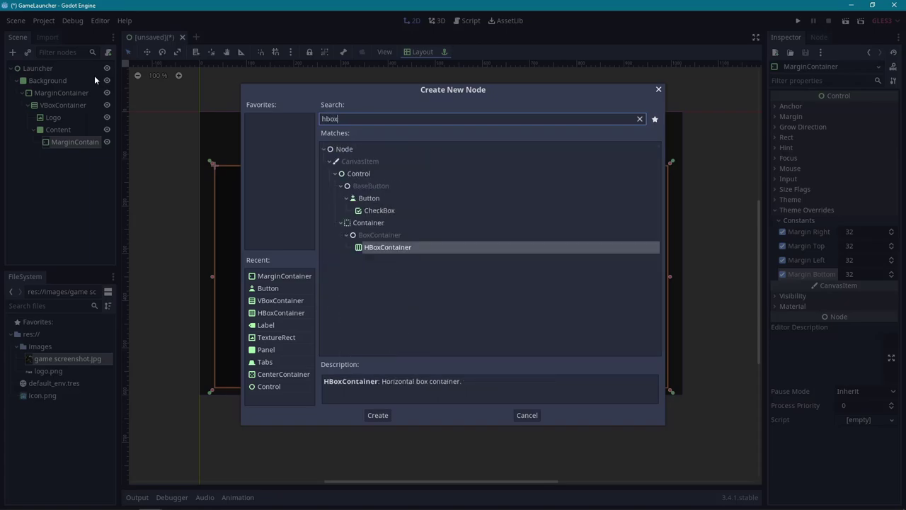
double_click(385, 247)
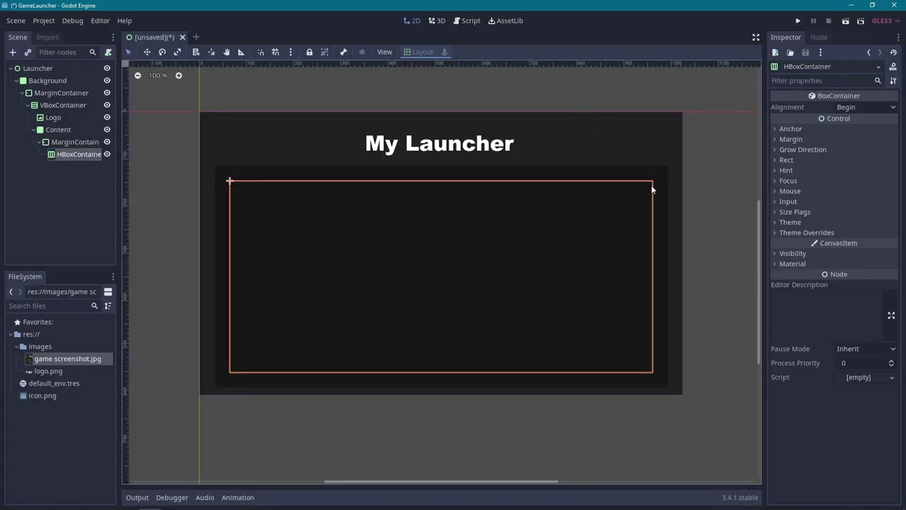
left_click(781, 223)
left_click(788, 212)
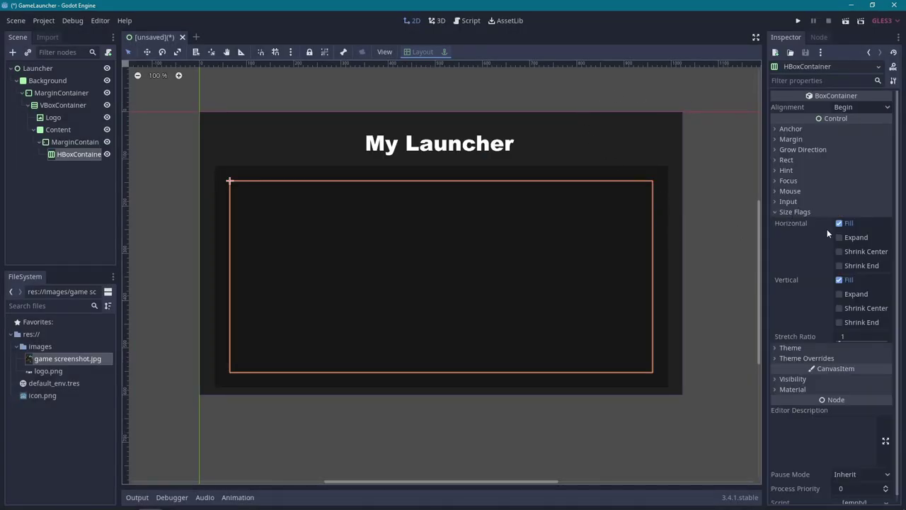
left_click(842, 237)
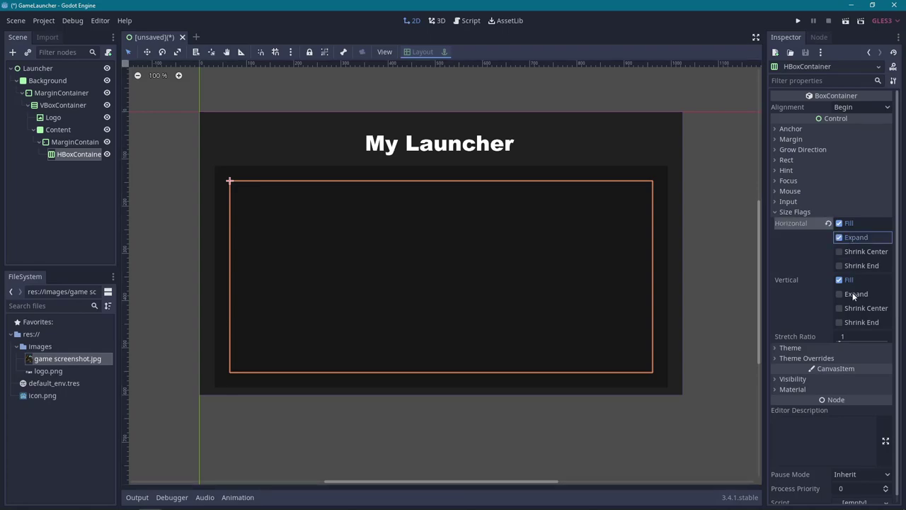
left_click(851, 294)
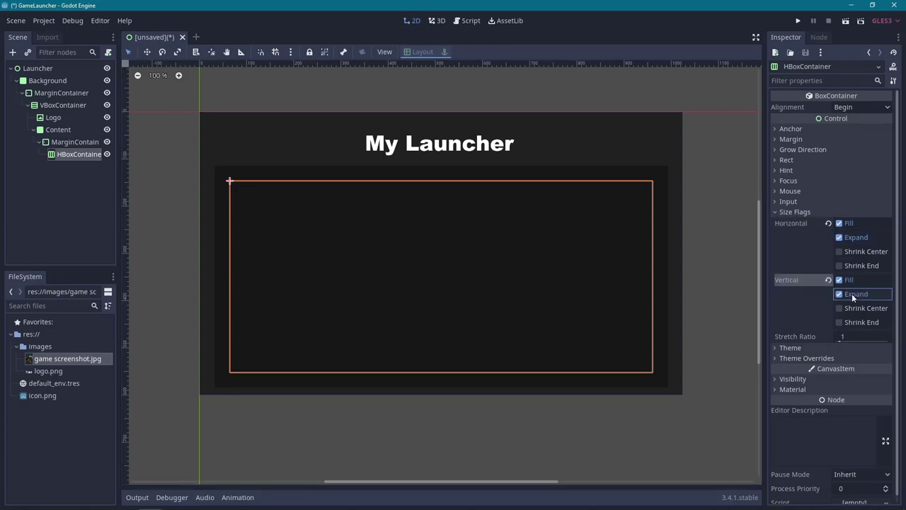
Add a TextureRect to the row using game screenshot.jpg as its texture.
left_click(13, 53)
type("tex")
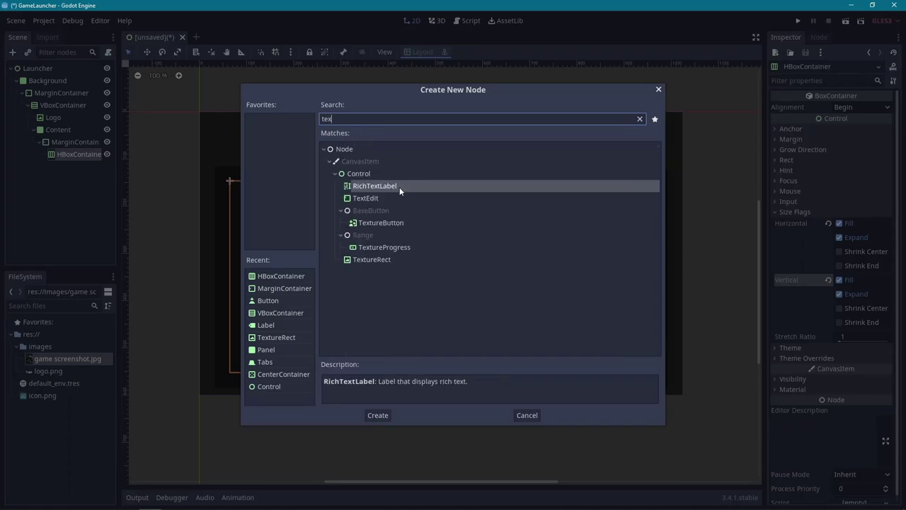
double_click(378, 260)
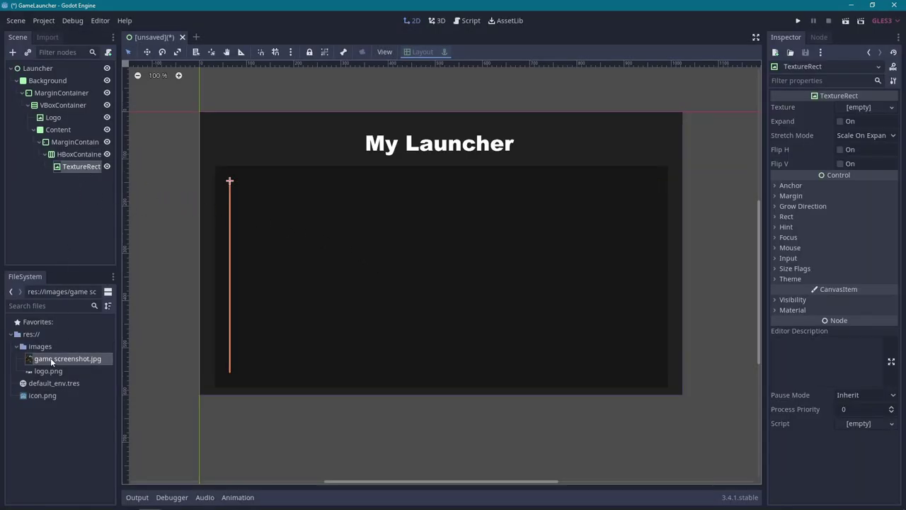
left_click_drag(51, 362, 854, 115)
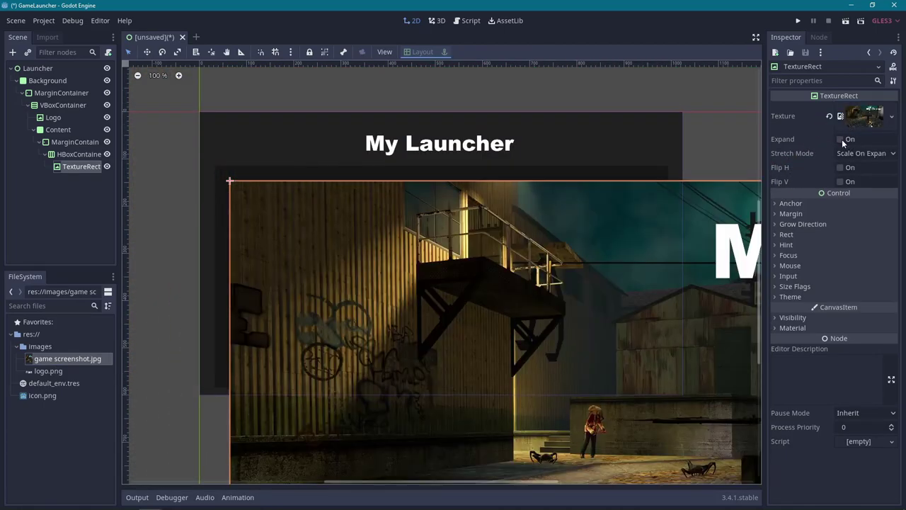
Turn on the image's Expand, set Stretch Mode to Keep Aspect Covered, and make it expand both ways.
left_click(840, 139)
left_click(852, 153)
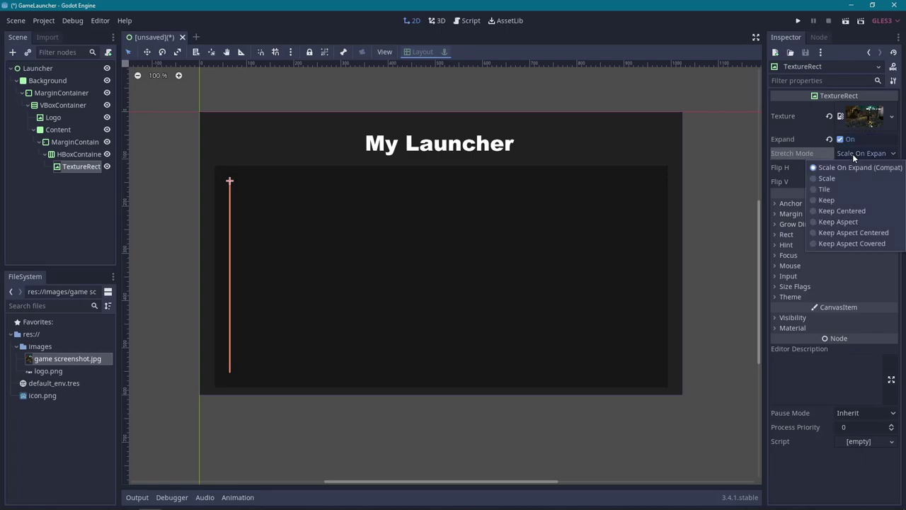
left_click(860, 242)
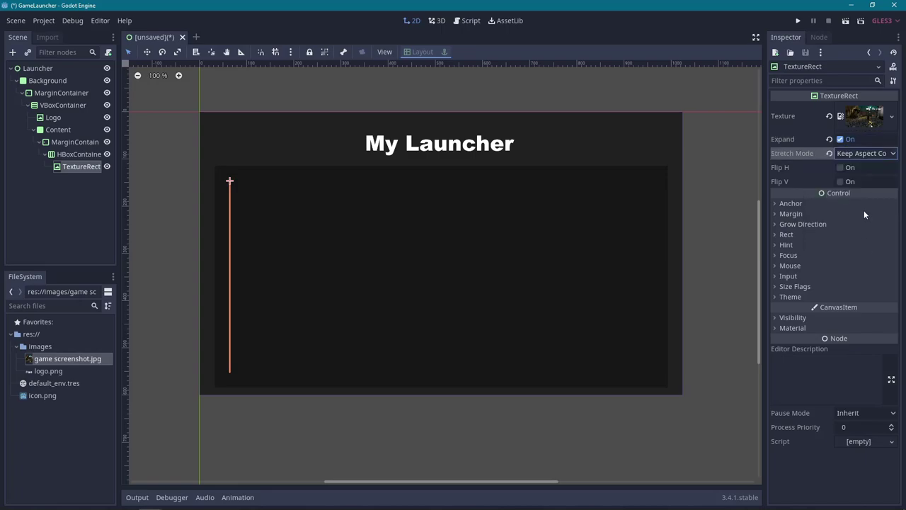
left_click(812, 286)
left_click(840, 313)
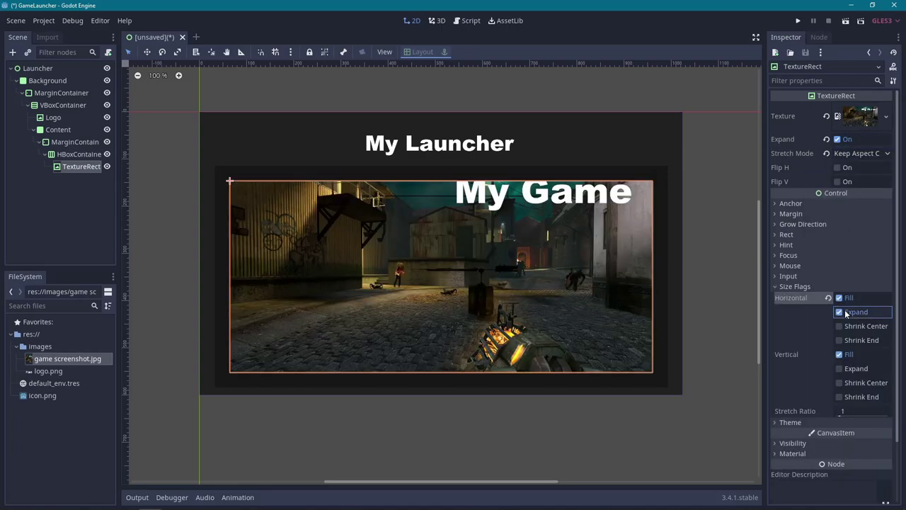
left_click(852, 371)
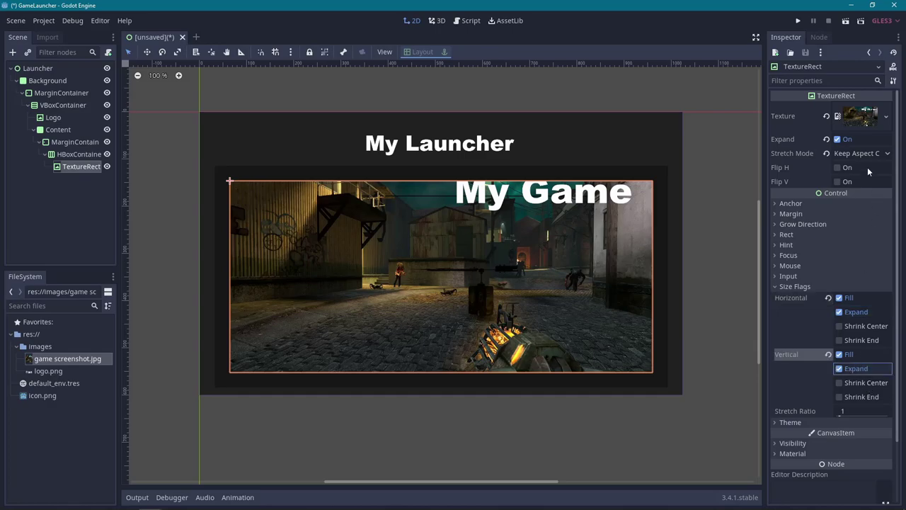
left_click(60, 157)
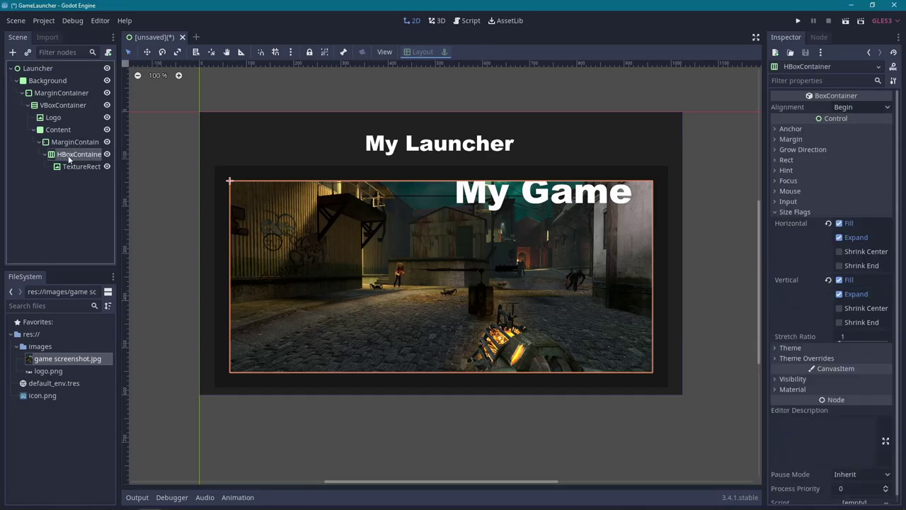
Add a VBoxContainer to the row with centred alignment, expanding horizontally and vertically.
left_click(12, 52)
type("v")
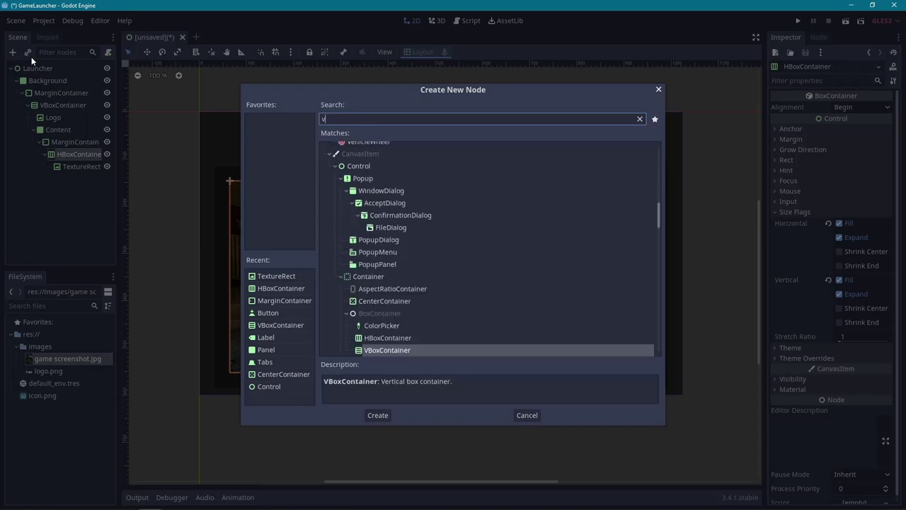
type("box")
key("Return")
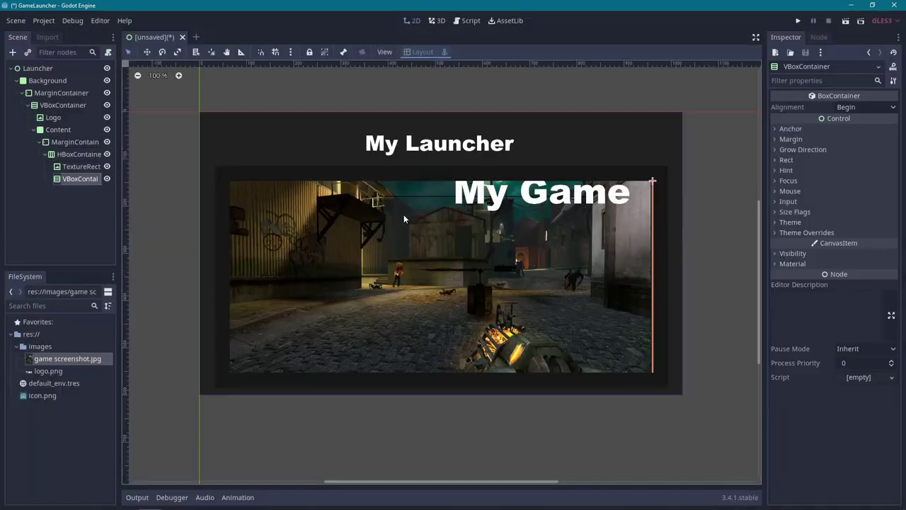
left_click(79, 192)
left_click(73, 179)
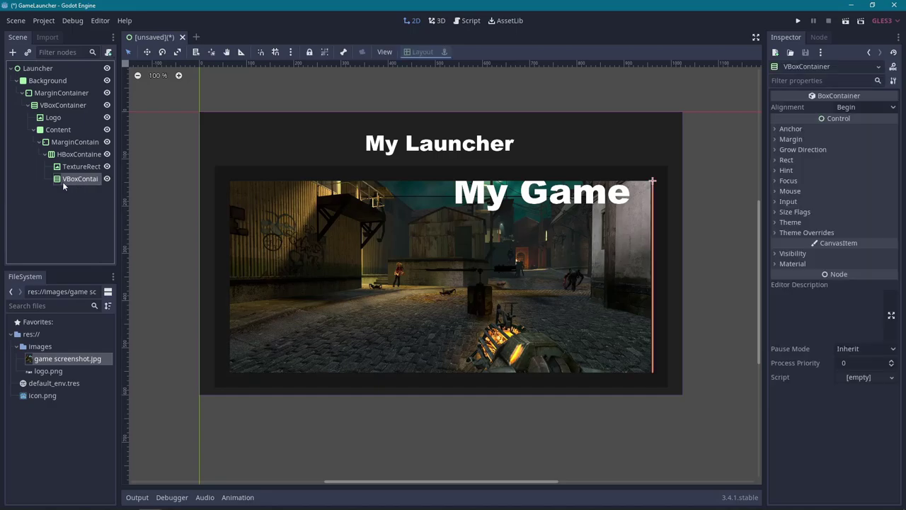
left_click(853, 109)
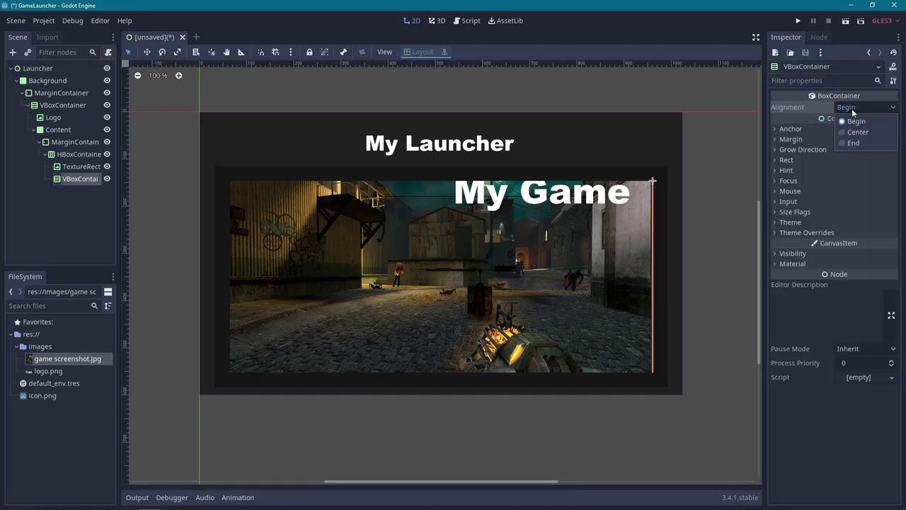
left_click(855, 132)
left_click(796, 211)
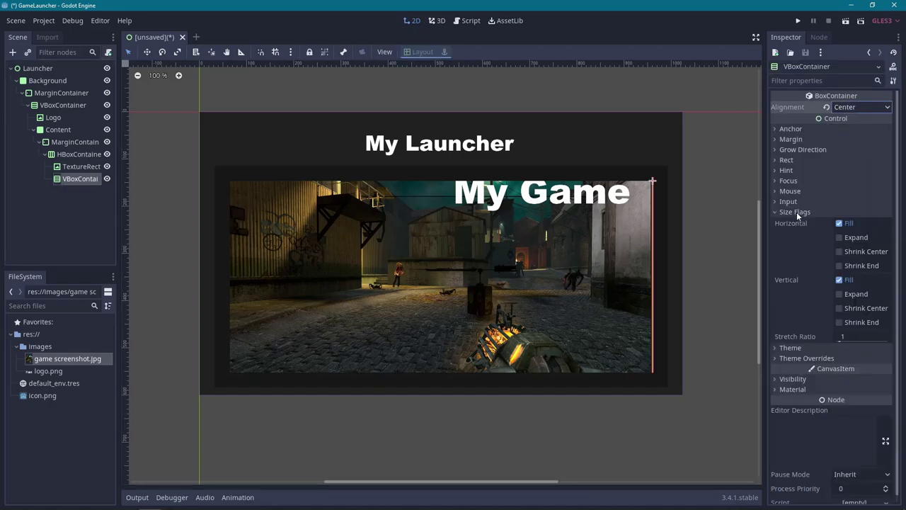
left_click(847, 238)
left_click(850, 293)
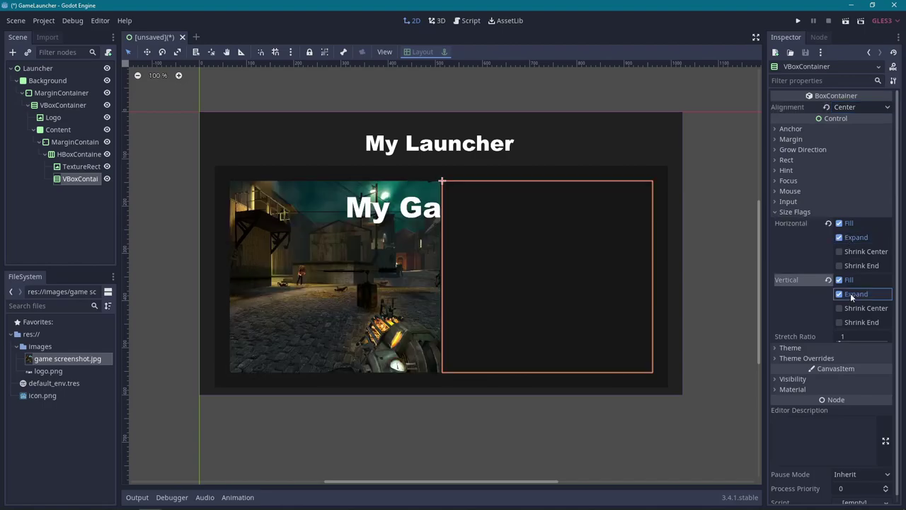
Set the TextureRect's Stretch Mode to Keep Aspect Centered.
left_click(79, 168)
left_click(860, 152)
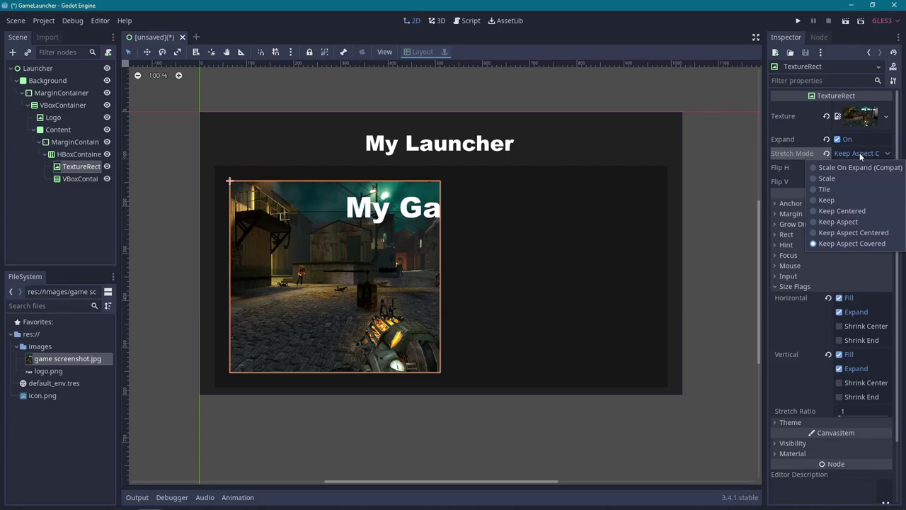
left_click(863, 233)
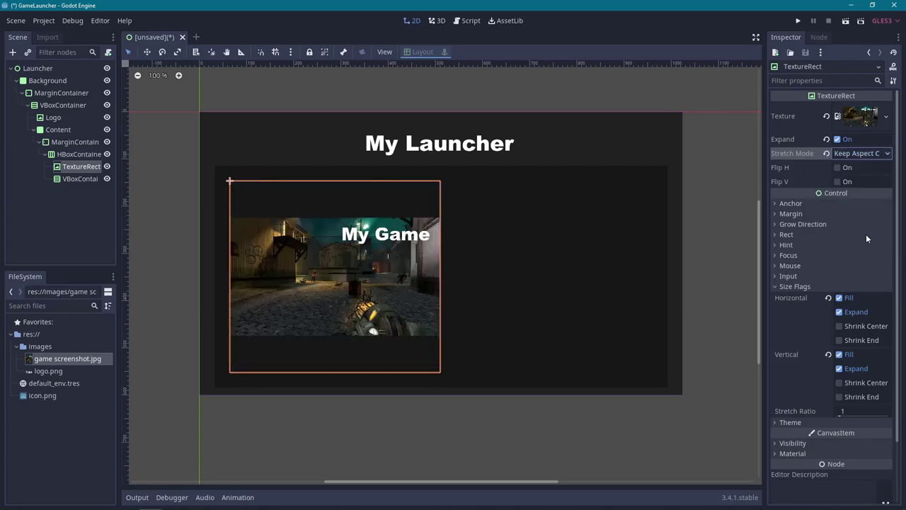
left_click(71, 178)
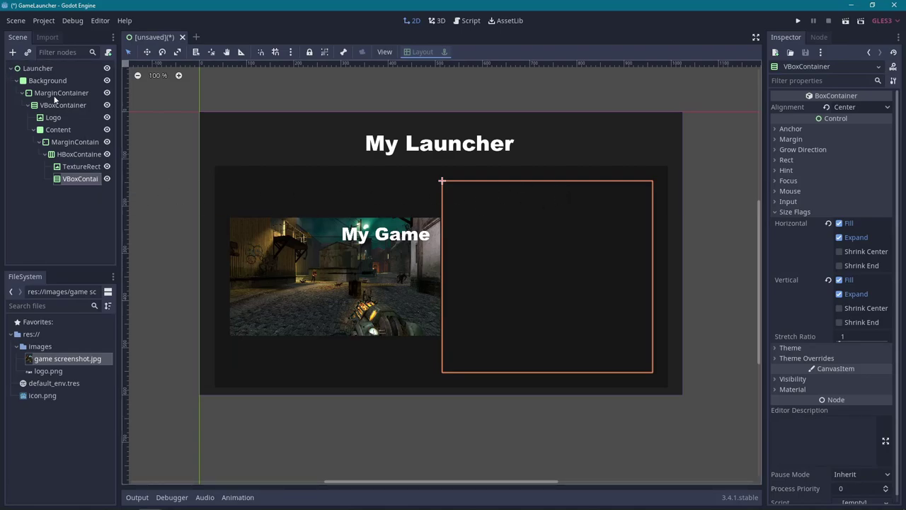
left_click(13, 53)
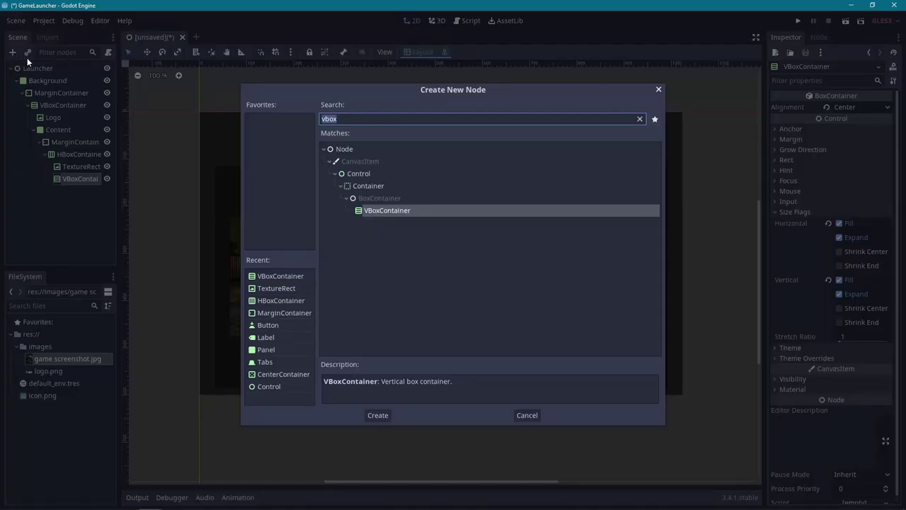
Add a Label reading 'This is my game description' to the column.
type("label")
key("Return")
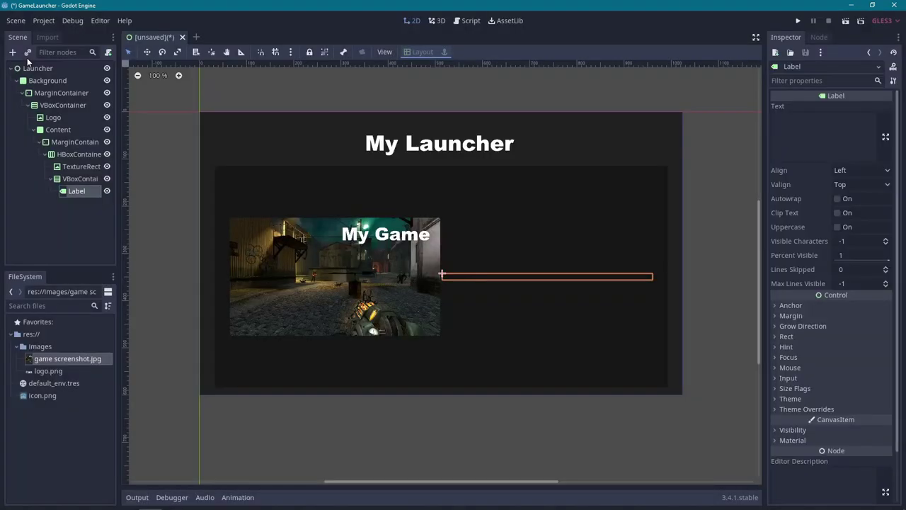
left_click(815, 134)
type("This is my game description")
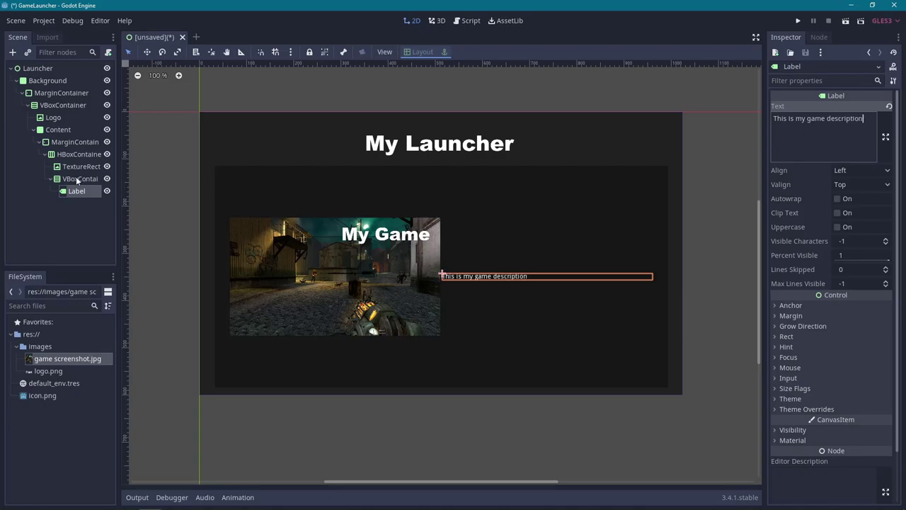
Add a Button below the label with the text 'Download now'.
left_click(78, 178)
left_click(12, 53)
type("but")
key("Return")
left_click(860, 107)
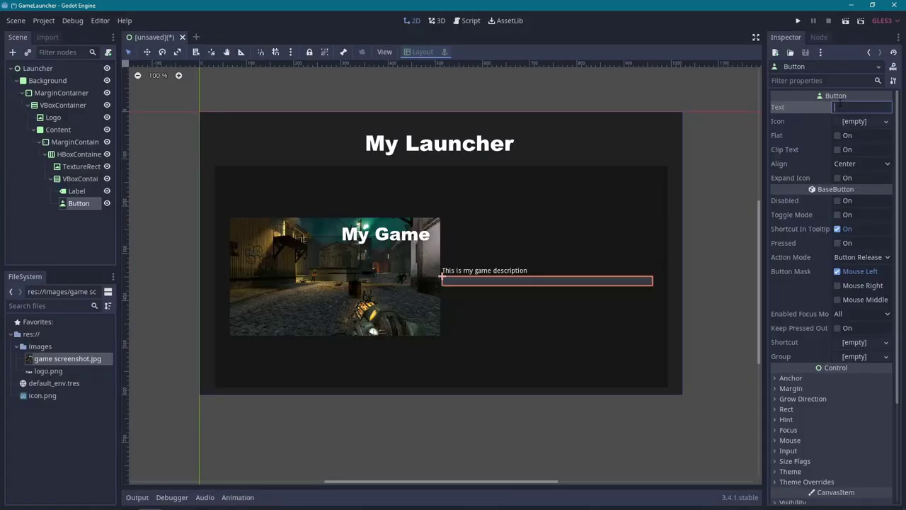
type("Download now")
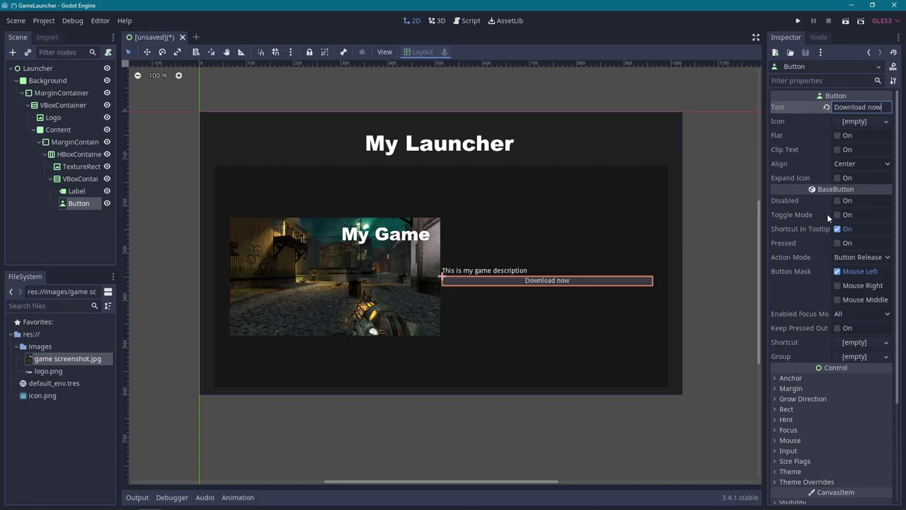
Set the VBoxContainer's Separation constant to 64.
left_click(77, 180)
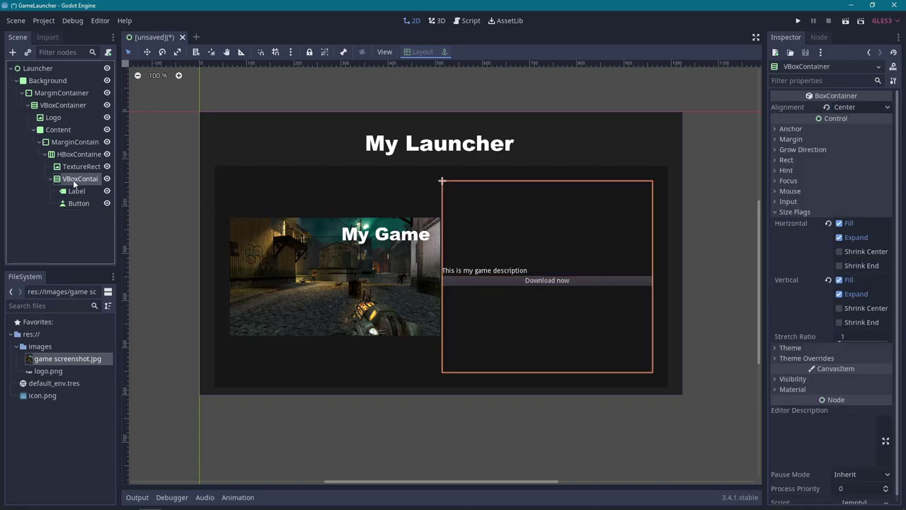
left_click(796, 358)
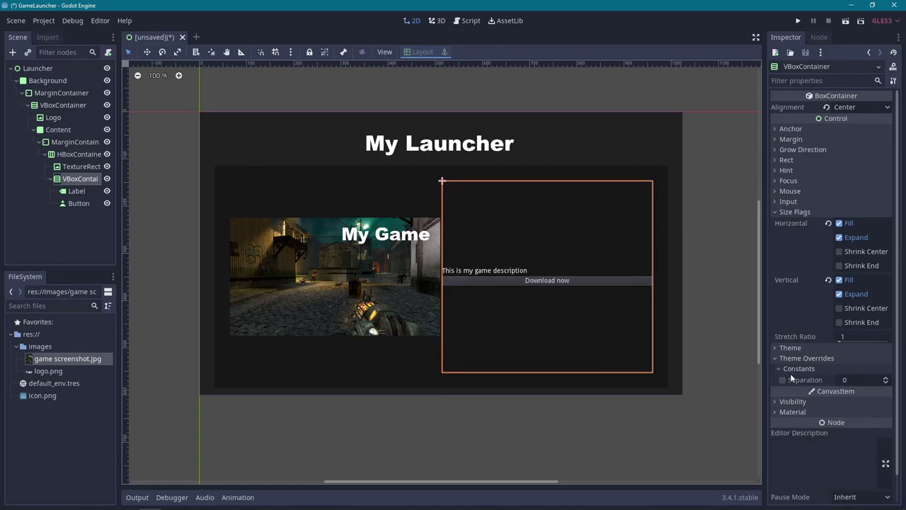
left_click(783, 380)
left_click(849, 380)
type("64")
key("Return")
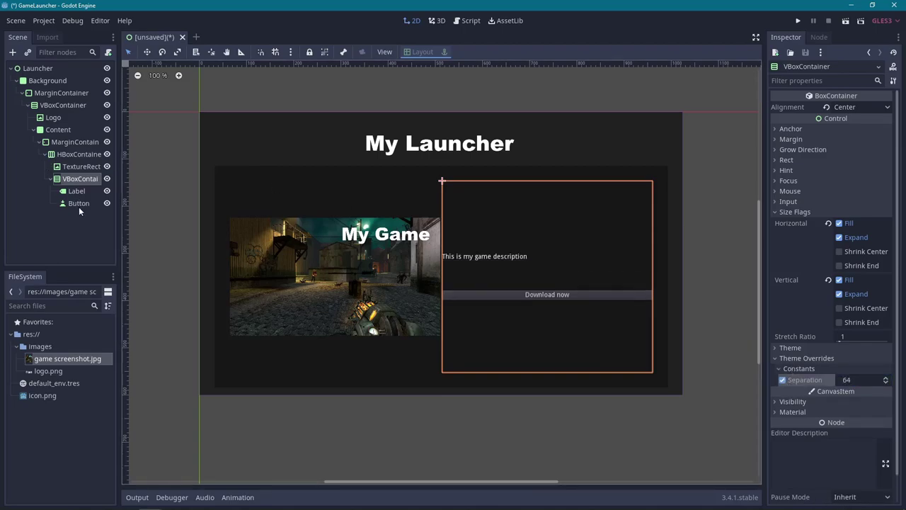
Set the HBoxContainer's Separation constant to 32, after first trying 64.
left_click(77, 204)
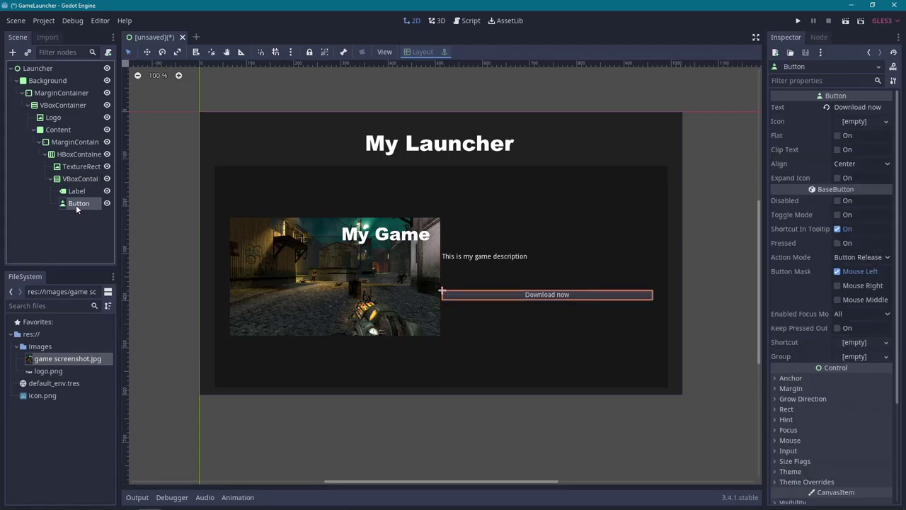
left_click(66, 154)
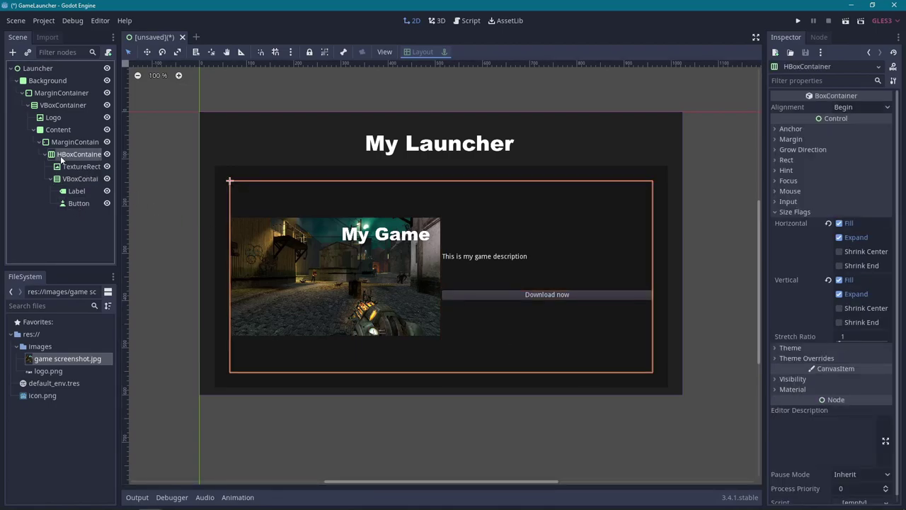
left_click(803, 358)
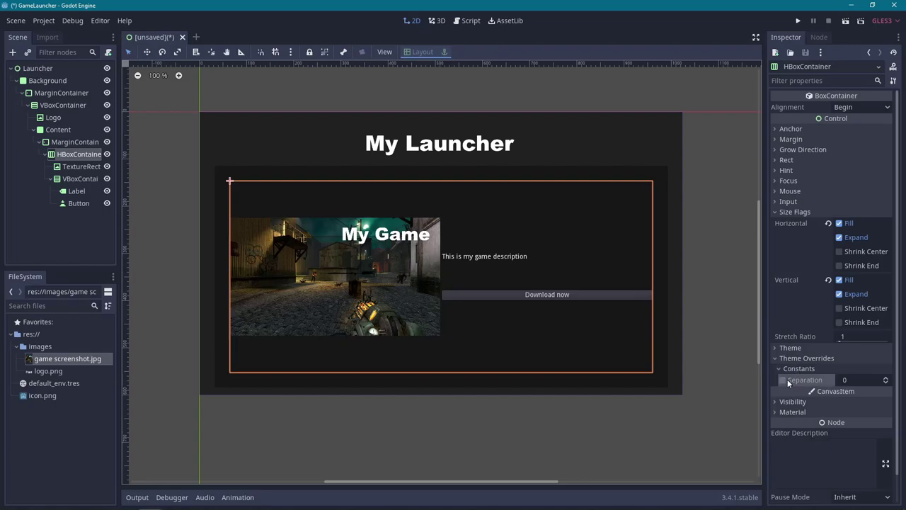
left_click(782, 380)
left_click(863, 381)
type("64")
key("Return")
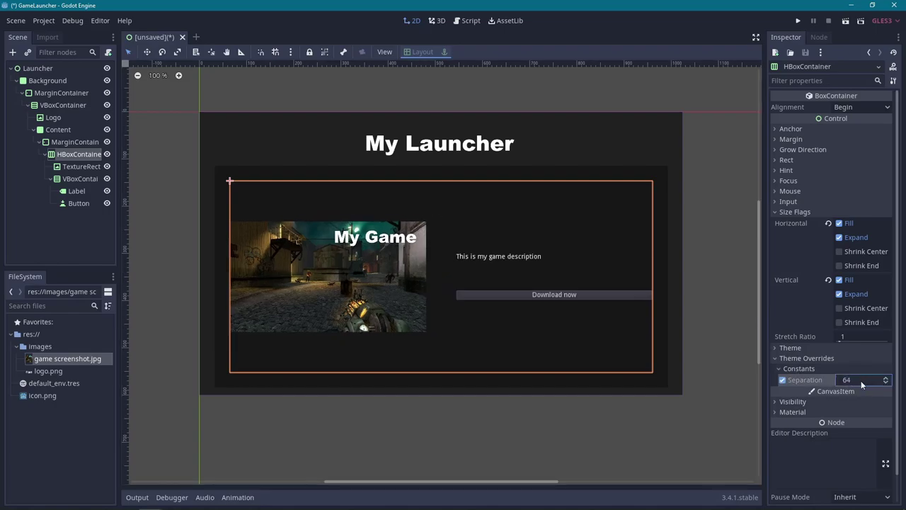
left_click(868, 379)
type("32")
key("Return")
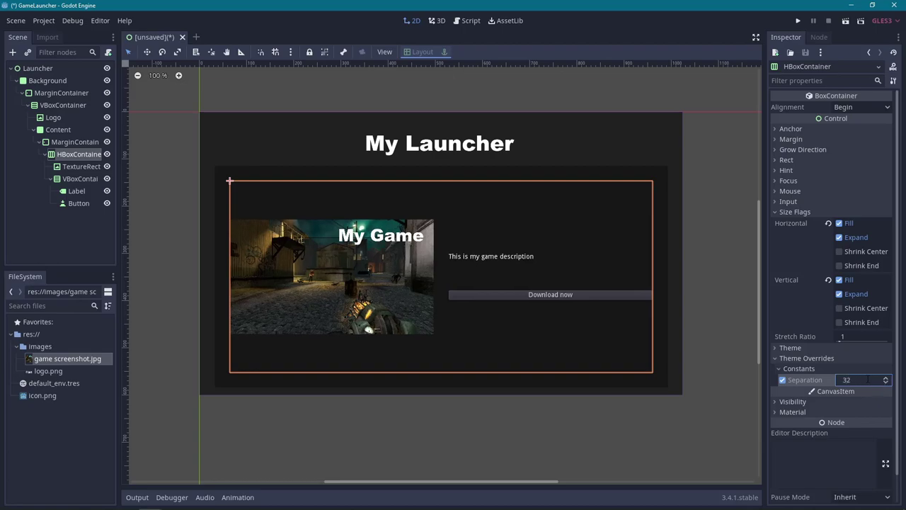
left_click(88, 229)
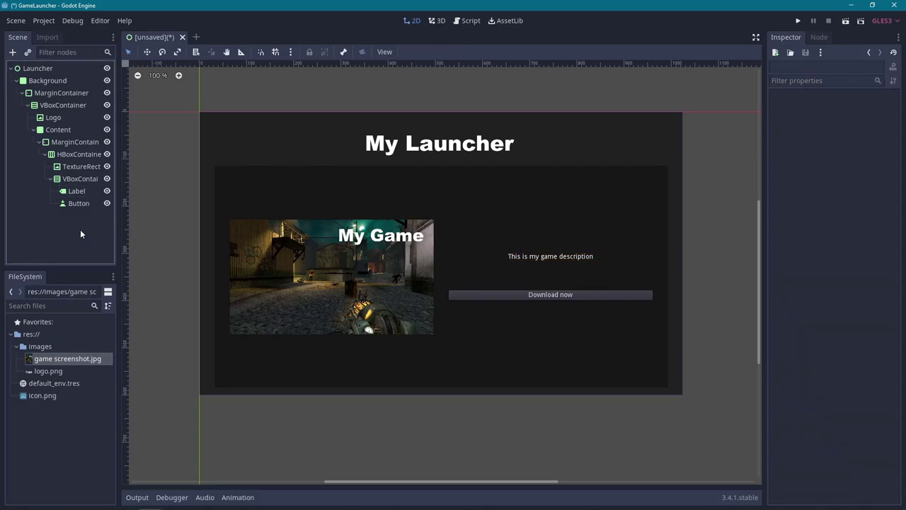
Raise the Download now button's minimum height to 64, after first trying 32.
left_click(74, 206)
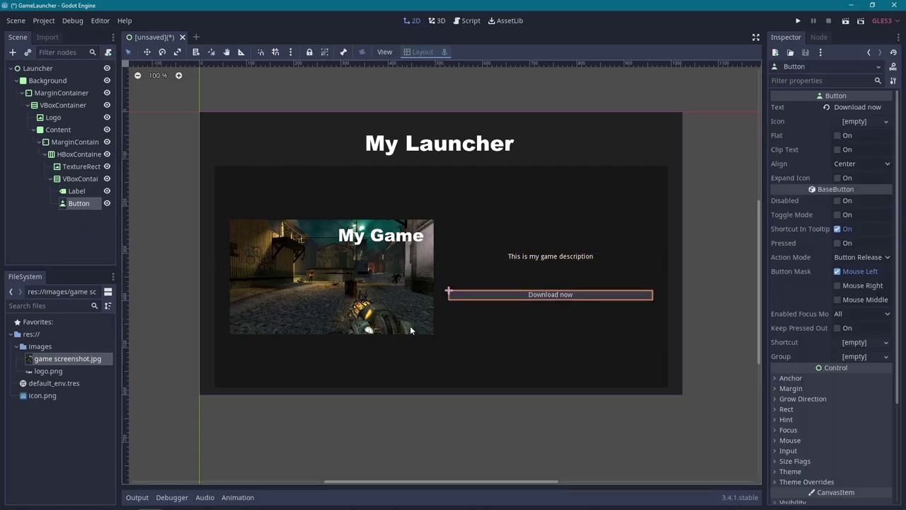
left_click(786, 408)
scroll(789, 408, "down", 2)
scroll(788, 408, "down", 1)
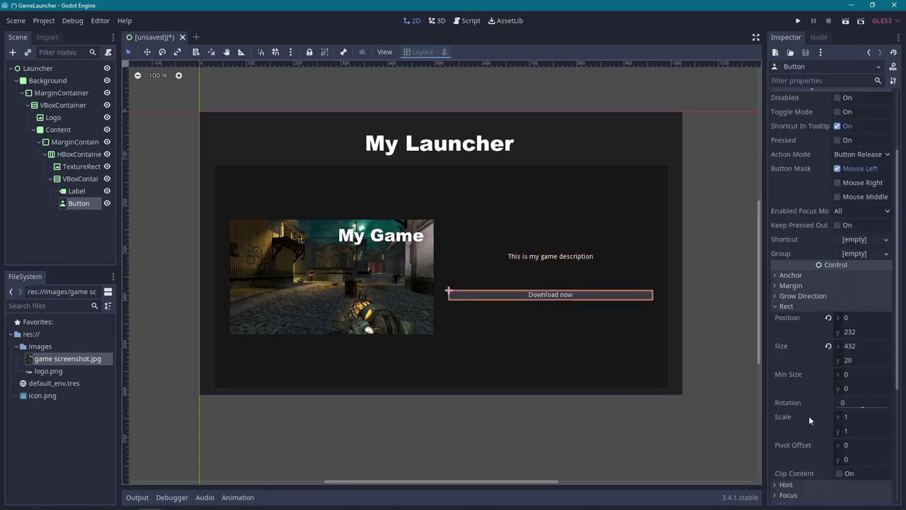
left_click(852, 388)
type("32")
key("Return")
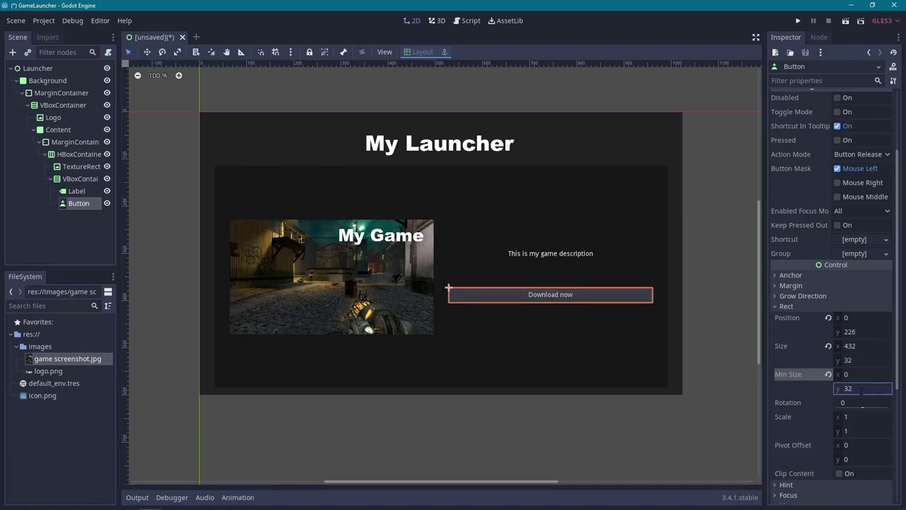
type("64")
key("Return")
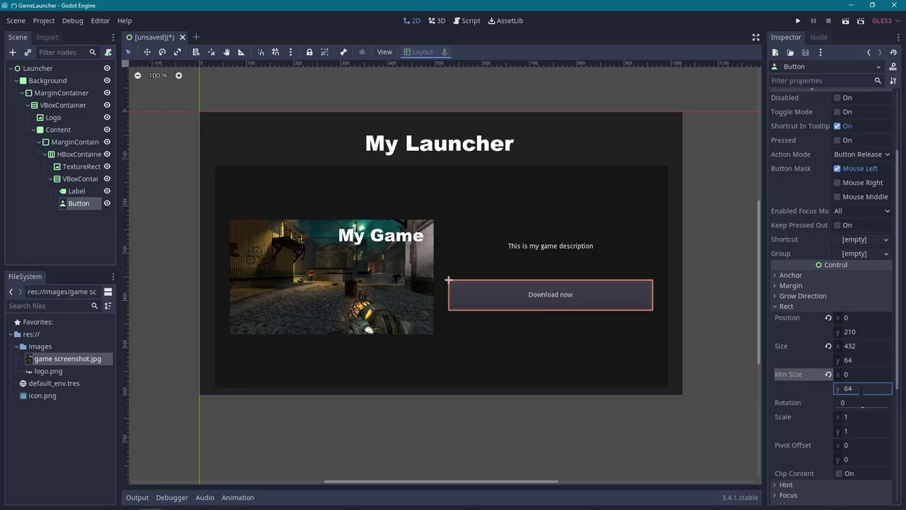
Save the scene as Launcher.tscn.
left_click(558, 160)
key("ctrl+s")
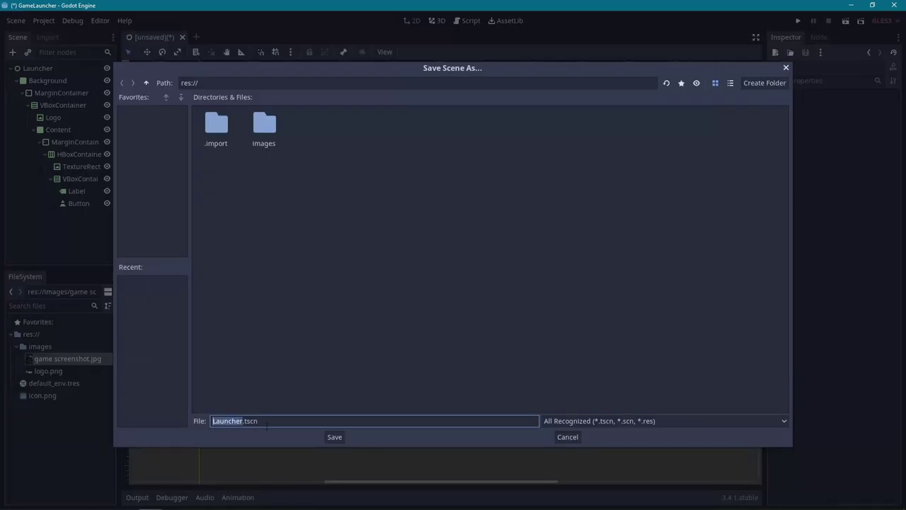
left_click(334, 436)
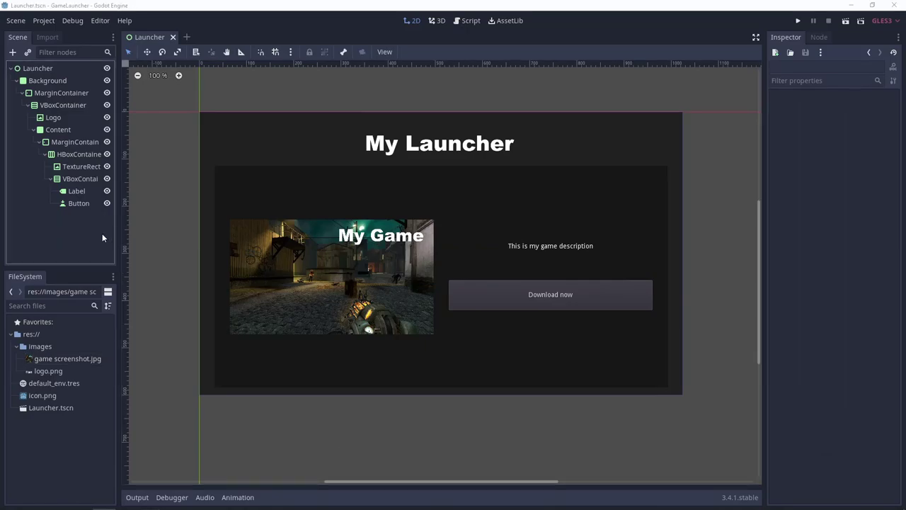
Attach a new script, GameLaunch.gd, to the Download now button.
left_click(76, 204)
left_click(108, 53)
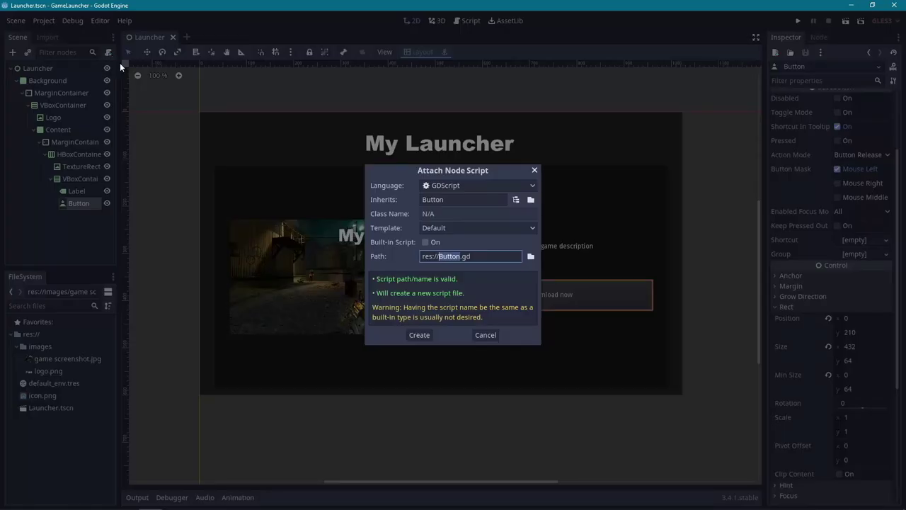
type("GameLaunch")
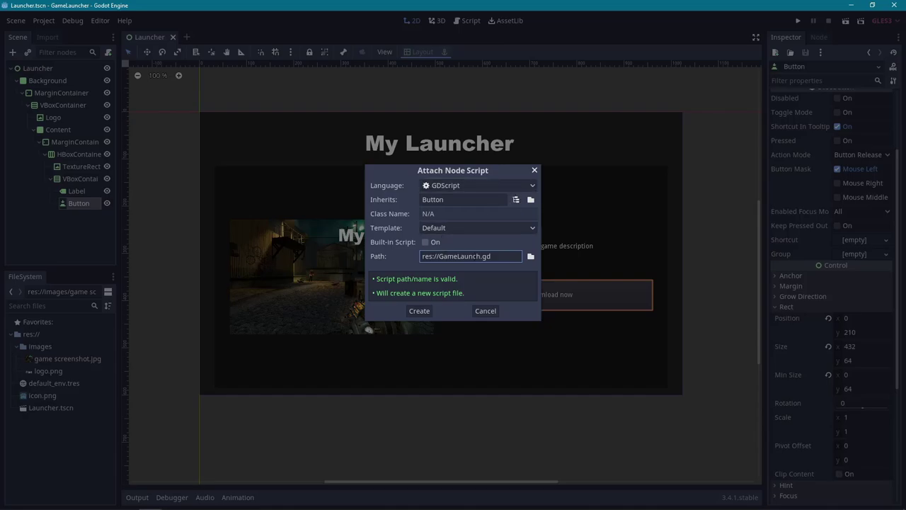
left_click(419, 310)
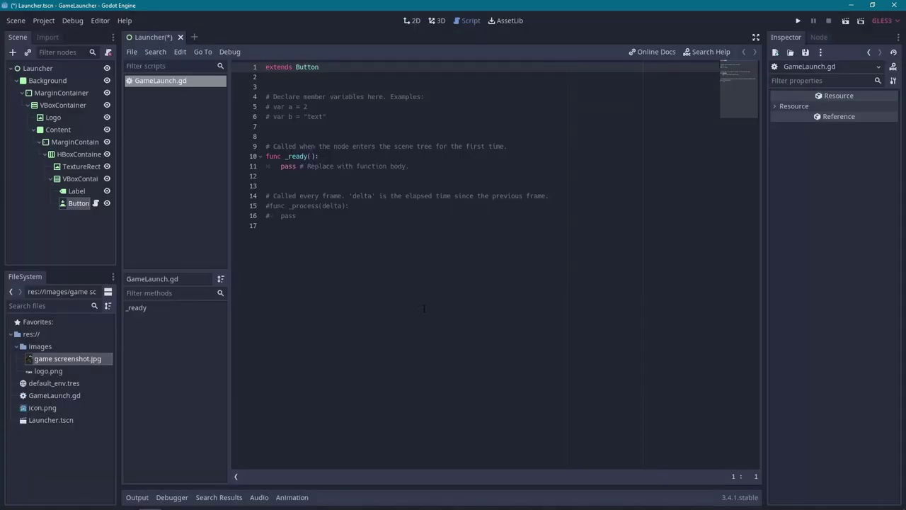
Replace the template comments with empty exe_link, pck_link and version_link variables.
mouse_move(424, 308)
left_mouse_down()
mouse_move(266, 181)
mouse_move(266, 86)
left_mouse_up()
key("BackSpace")
key("BackSpace")
key("Up")
key("Up")
key("Up")
type("var exe_link = \"\"")
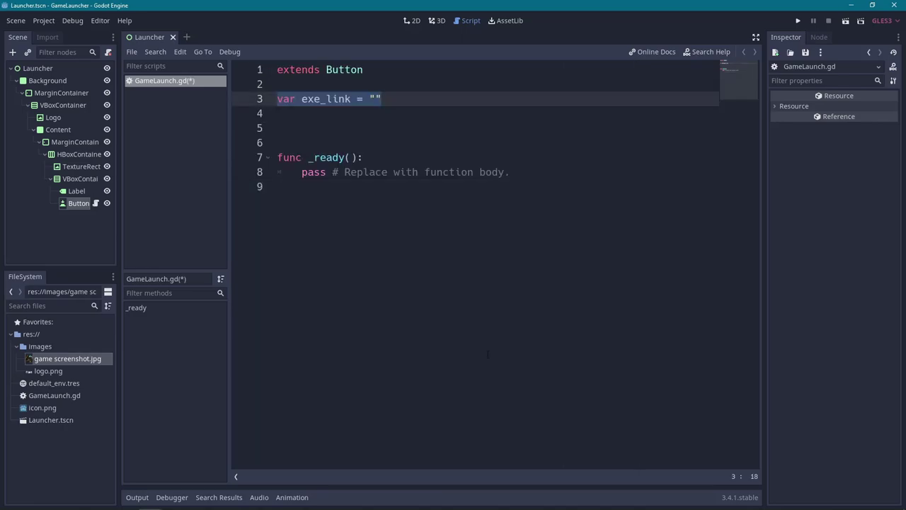
key("Return")
type("var pck_link = \"\"")
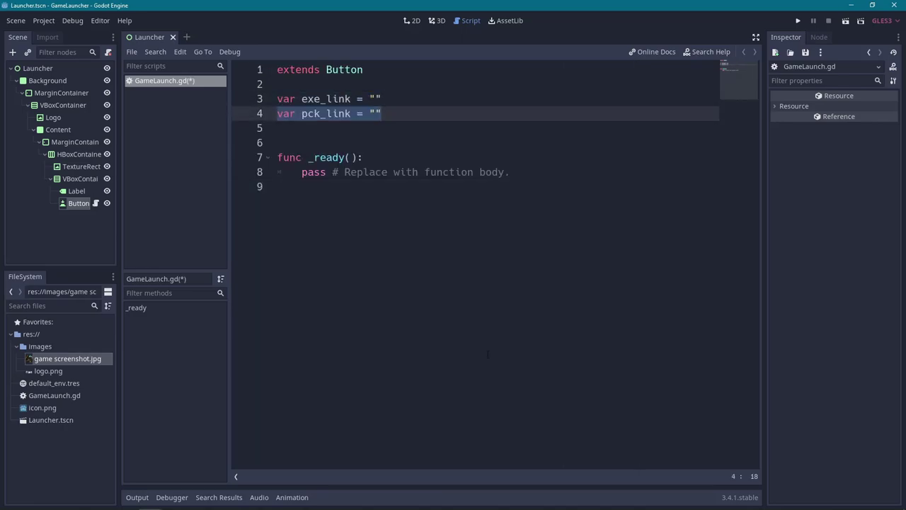
key("Down")
type("var version_link = \"\"")
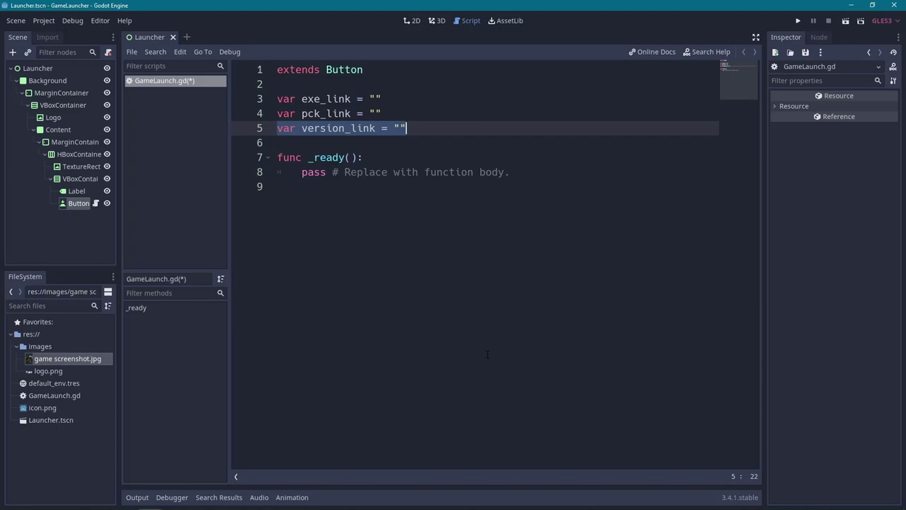
Save GameLaunch.gd and open File Explorer.
key("ctrl+s")
left_click(487, 354)
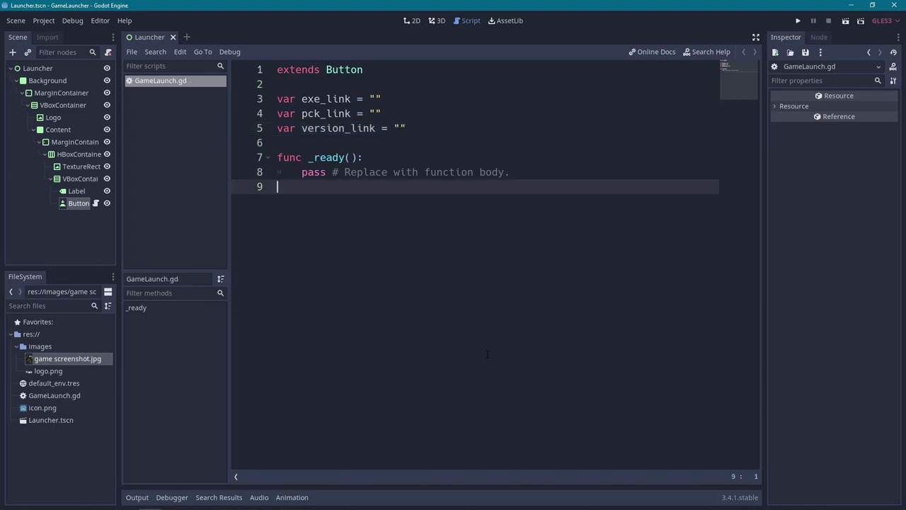
key("super+e")
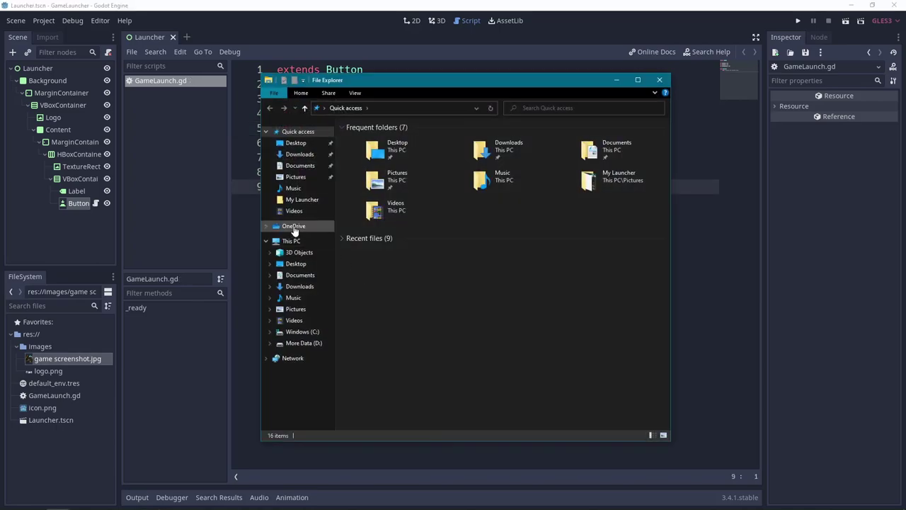
Start OneDrive setup and open the plans page, highlighting the free 5 GB plan.
left_click(294, 228)
left_click(395, 349)
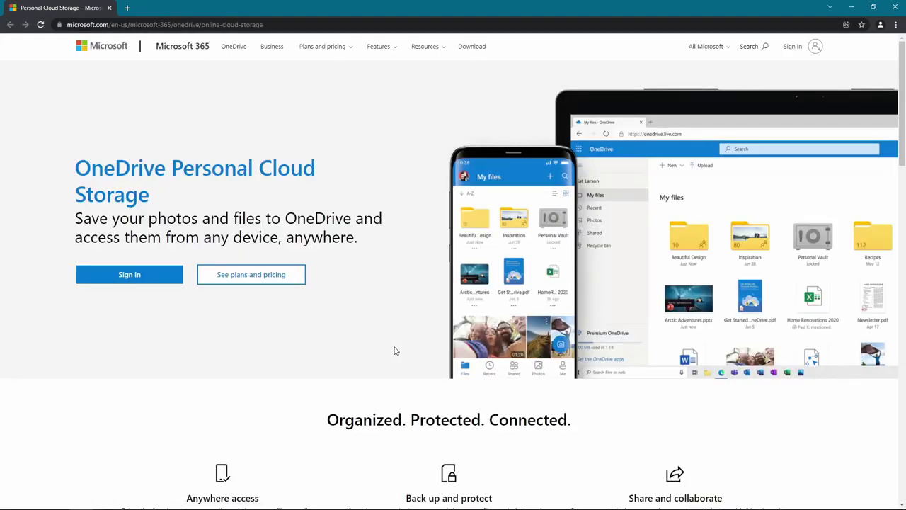
left_click(253, 277)
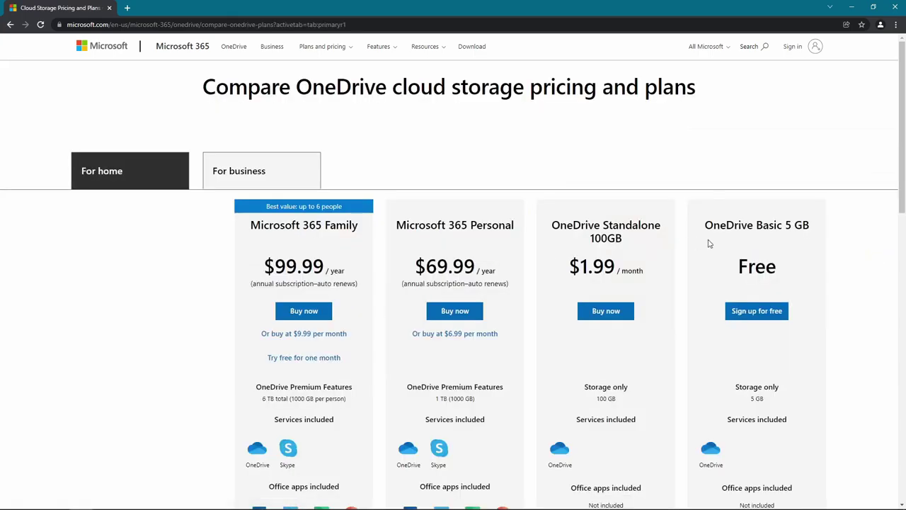
left_click_drag(729, 256, 785, 268)
left_click(784, 239)
left_click_drag(785, 225, 812, 230)
left_click(839, 263)
Scroll through the plans, sign up for the free 5 GB plan and accept the privacy choice.
scroll(838, 262, "down", 2)
scroll(712, 402, "down", 1)
scroll(786, 295, "down", 2)
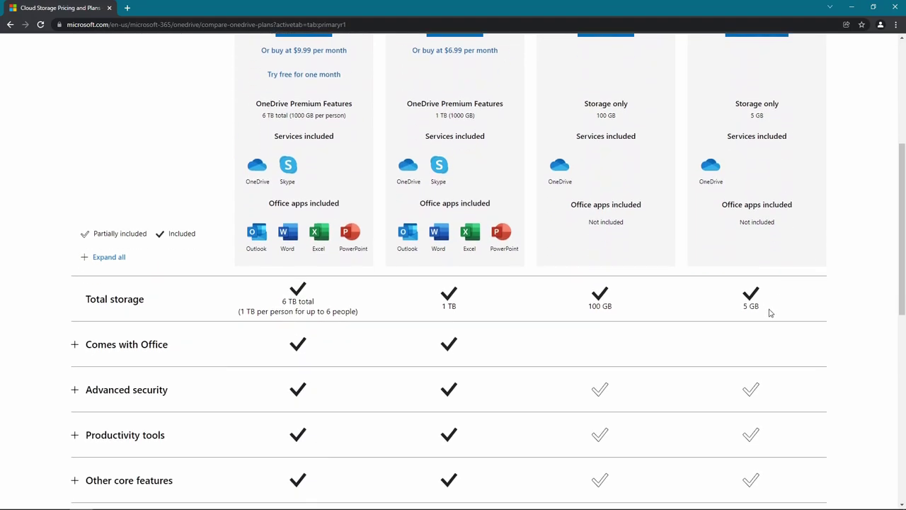
scroll(769, 311, "down", 3)
left_click(757, 395)
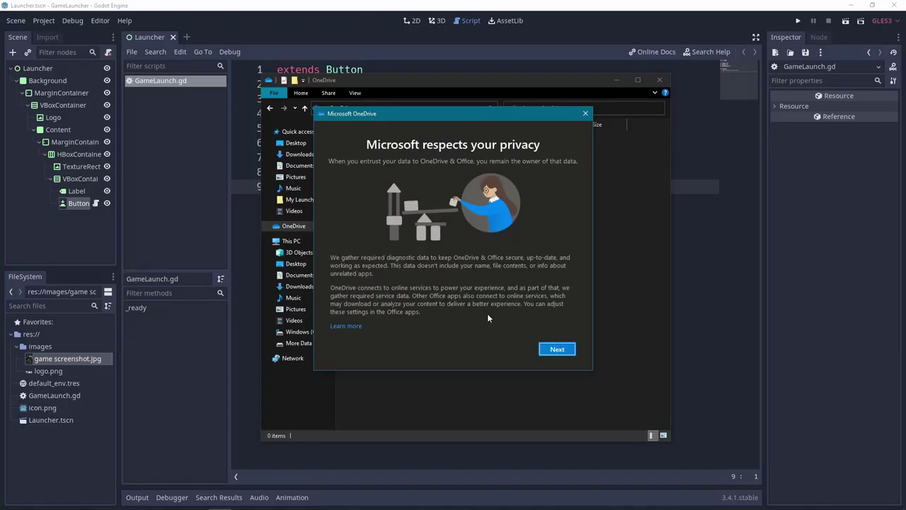
left_click(554, 347)
Accept the default OneDrive folder location and skip past folder backup and the intro pages.
left_click(552, 349)
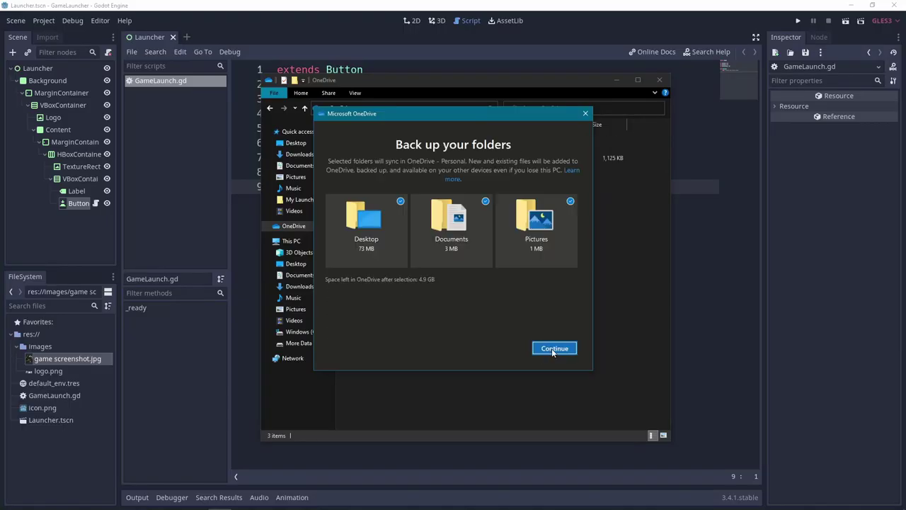
left_click(439, 240)
left_click(526, 241)
left_click(554, 347)
left_click(493, 348)
left_click(555, 349)
Finish setup and delete Documents, Pictures and Getting started with OneDrive from the folder.
left_click(553, 348)
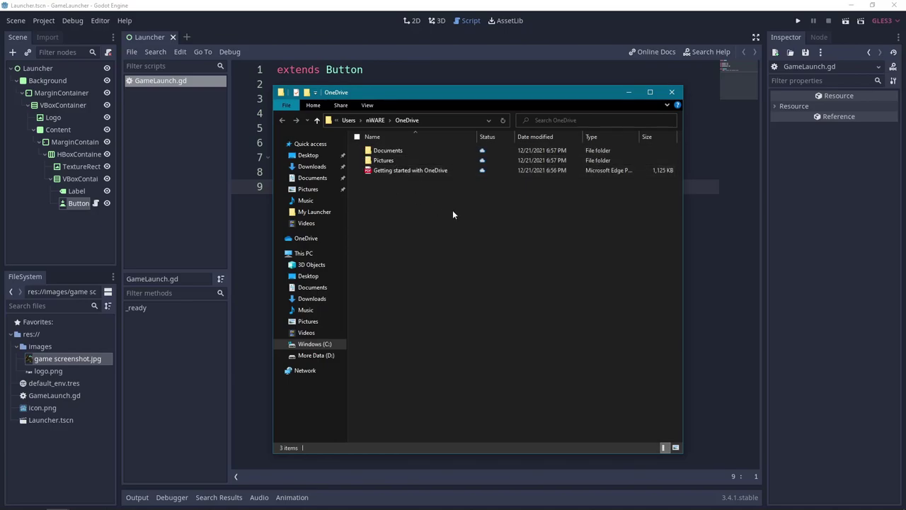
left_click_drag(515, 246, 392, 152)
key("Delete")
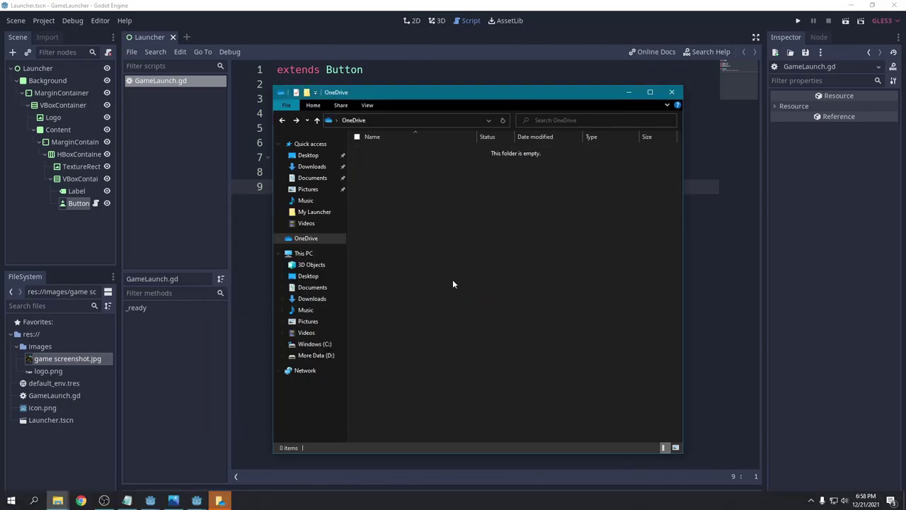
Create a myLauncher folder in OneDrive and open it.
right_click(460, 271)
mouse_move(292, 478)
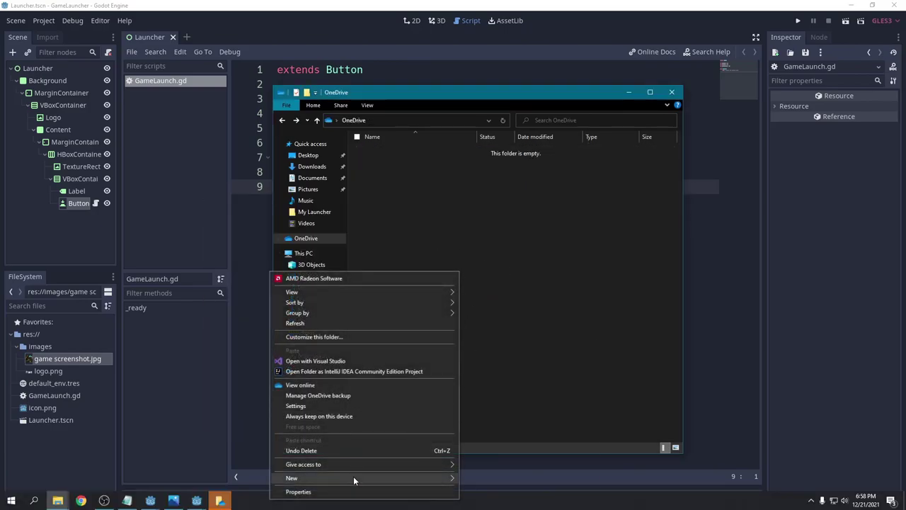
left_click(476, 349)
type("myLauncher")
key("Return")
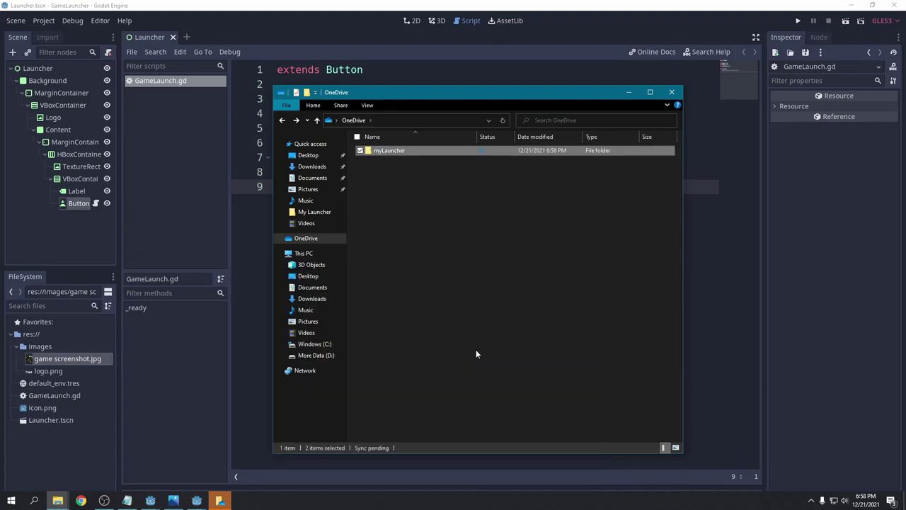
double_click(382, 152)
Create a myGame folder inside myLauncher and paste the myGame application and myGame.pck into it.
right_click(400, 203)
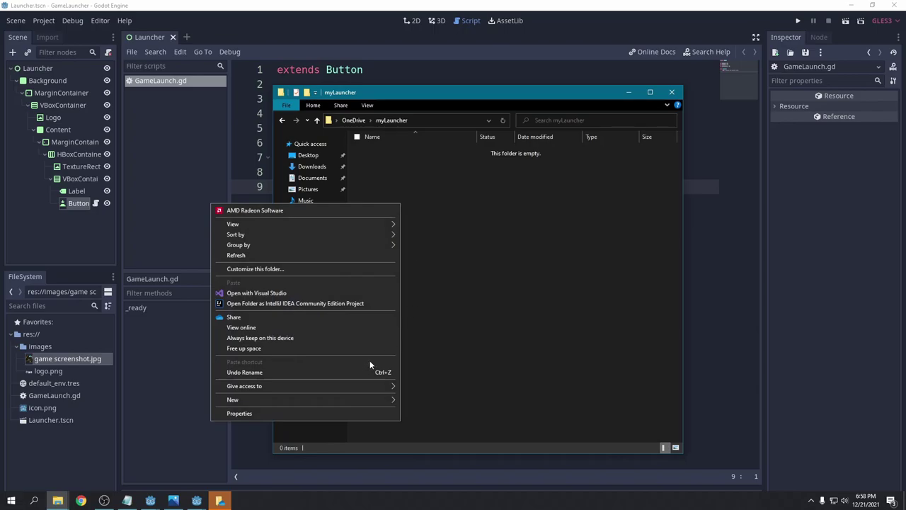
left_click(420, 270)
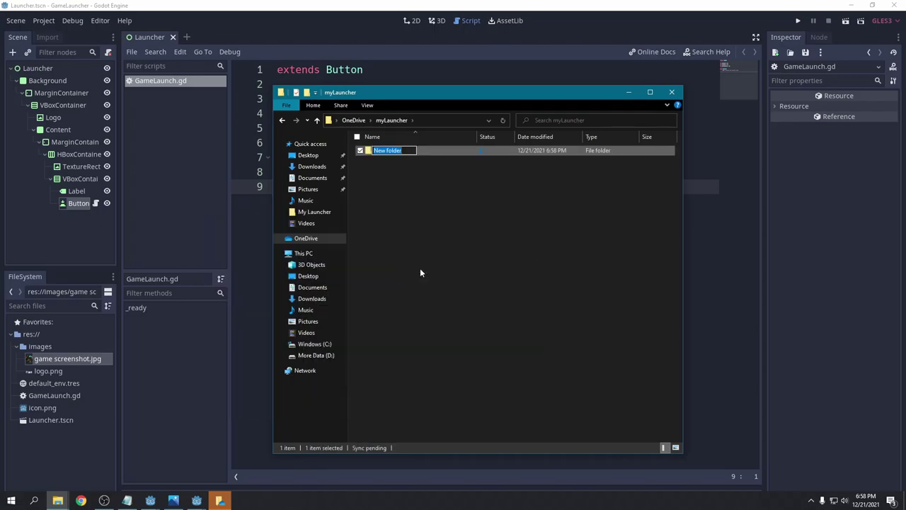
type("myGame")
key("Return")
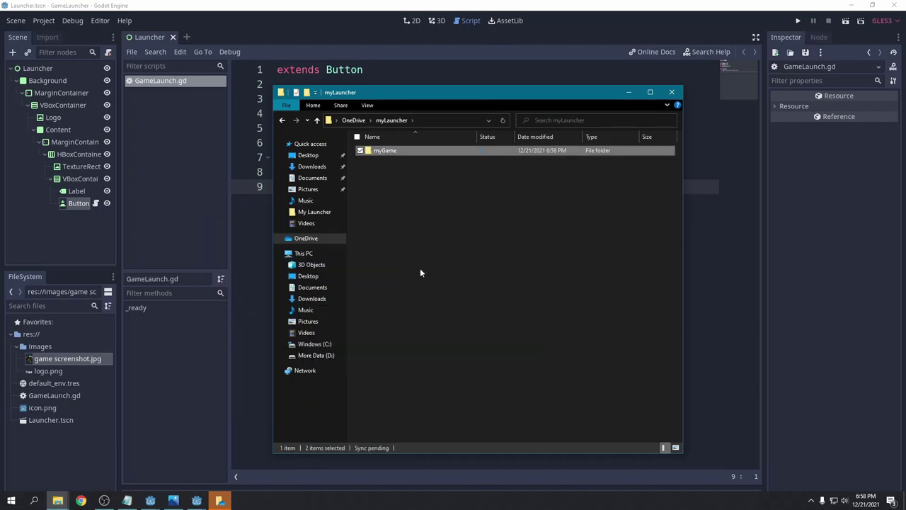
key("Return")
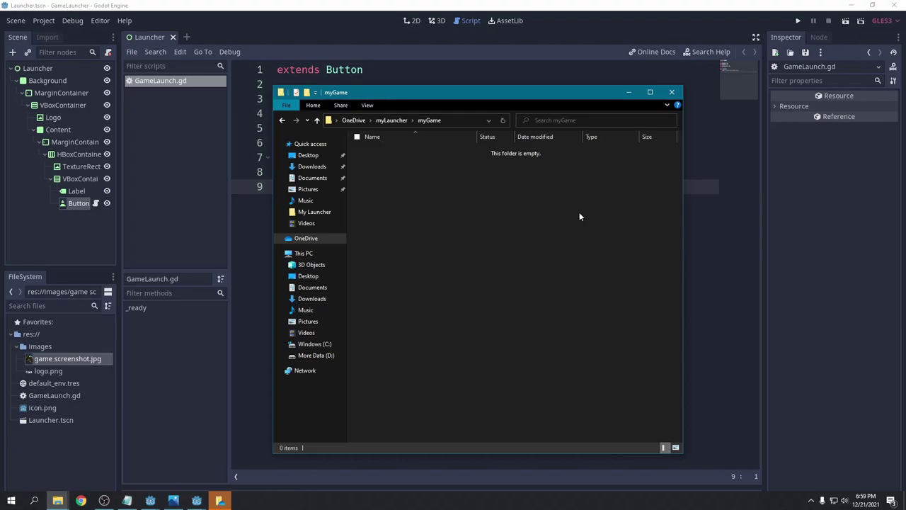
key("ctrl+v")
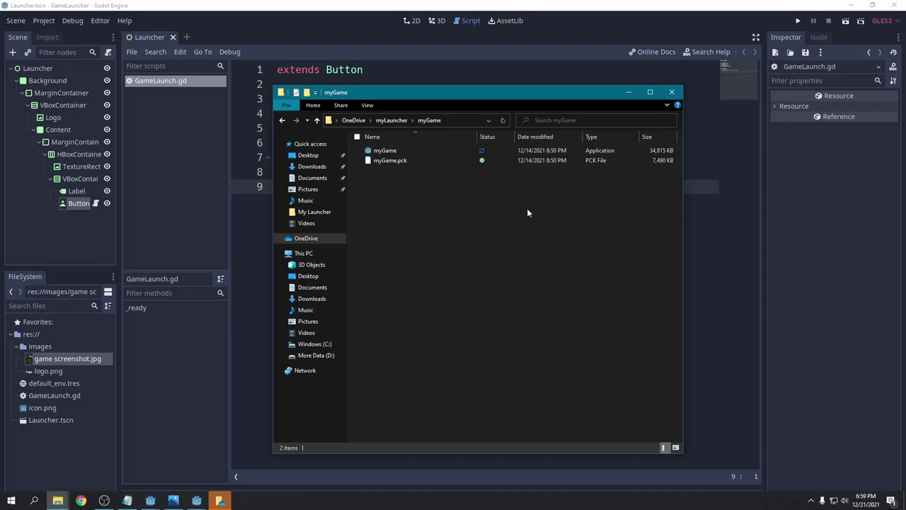
Create version.txt in the myGame folder, write 0 in it and save.
right_click(386, 210)
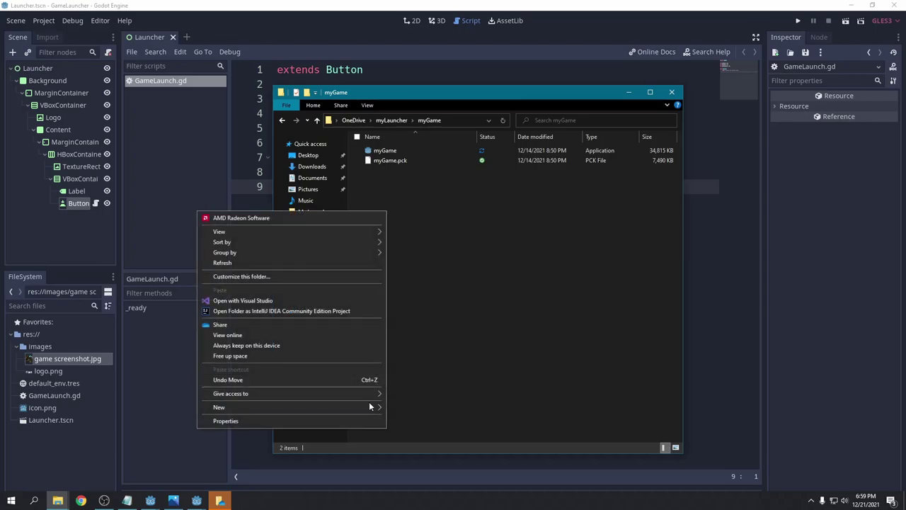
mouse_move(219, 407)
left_click(421, 385)
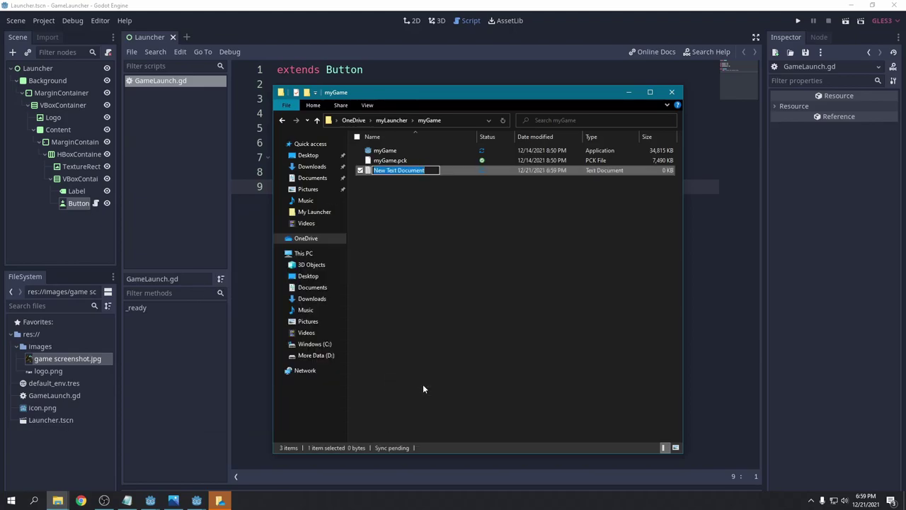
type("version.tx")
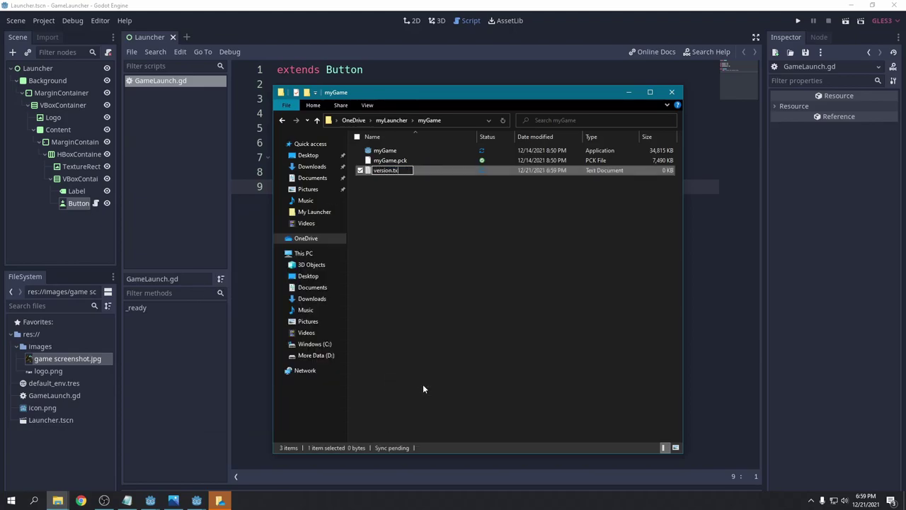
type("t")
key("Return")
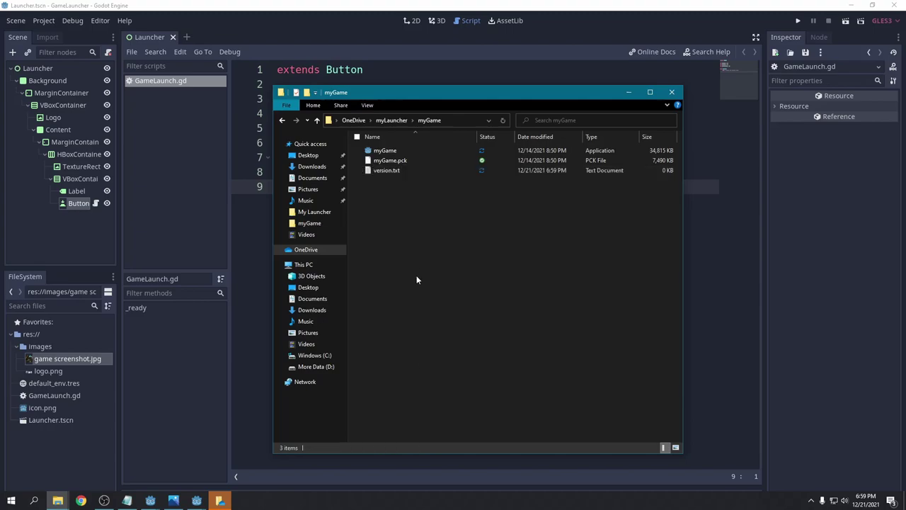
left_click(371, 173)
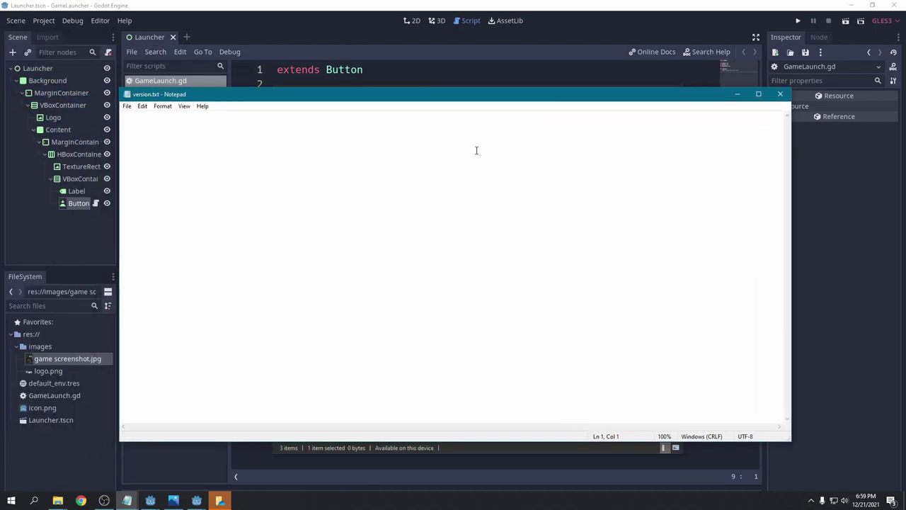
type("0")
key("ctrl+s")
Close Notepad, then copy a Can view share link for the myGame application.
left_click(780, 94)
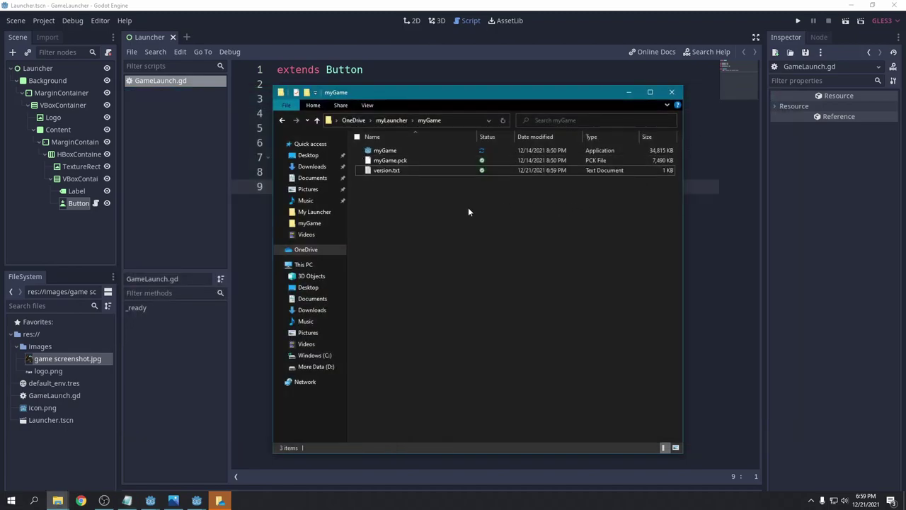
right_click(368, 150)
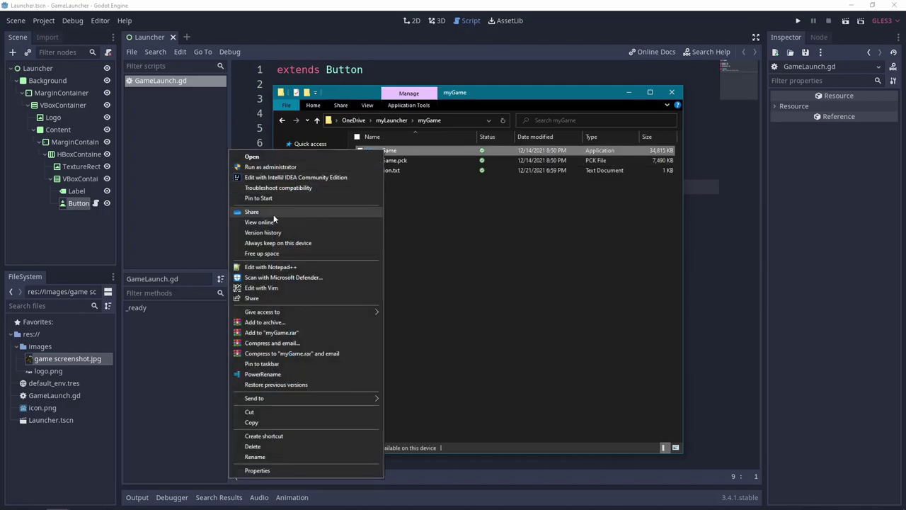
left_click(237, 212)
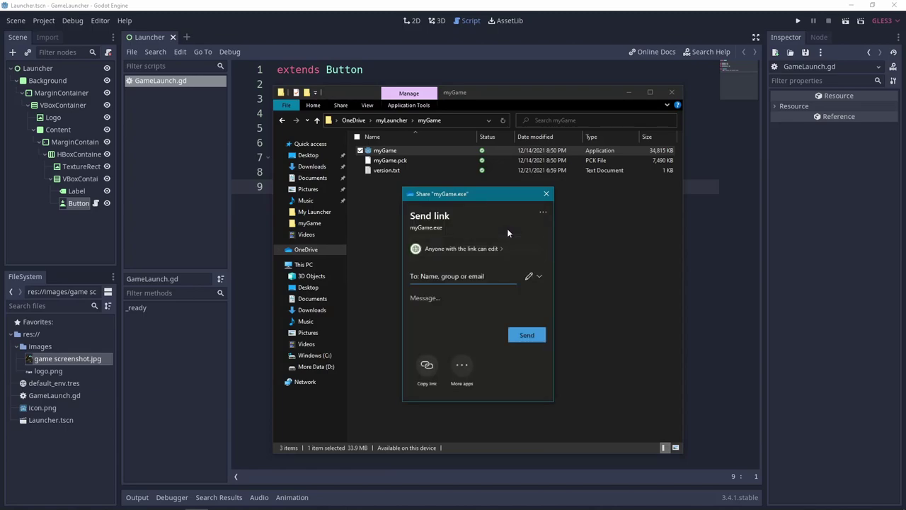
left_click(532, 276)
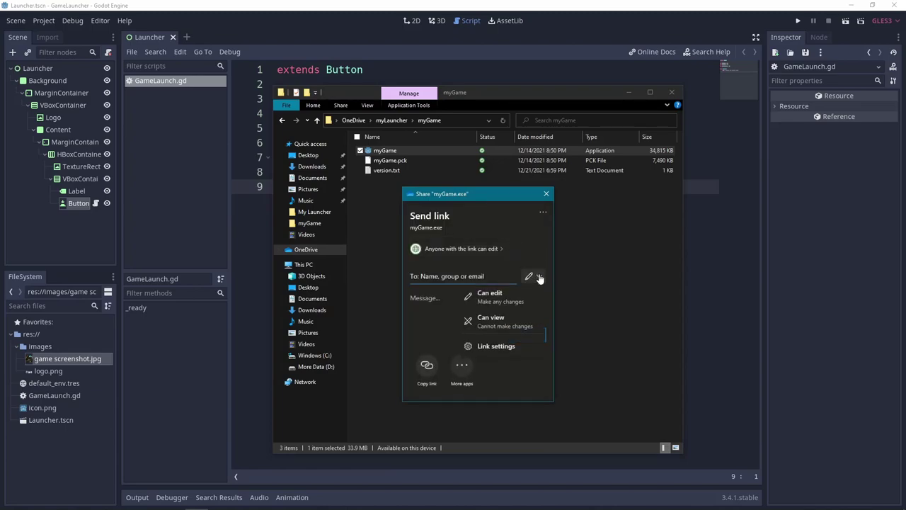
left_click(504, 322)
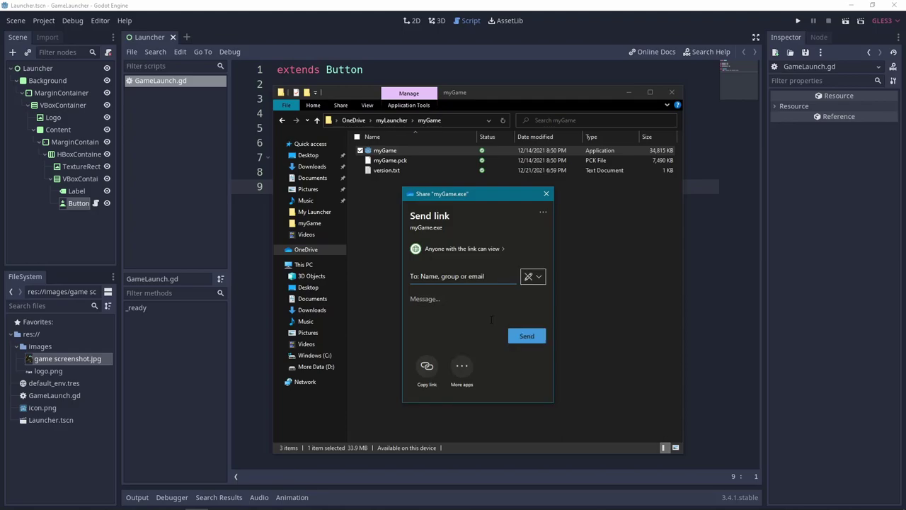
left_click(427, 367)
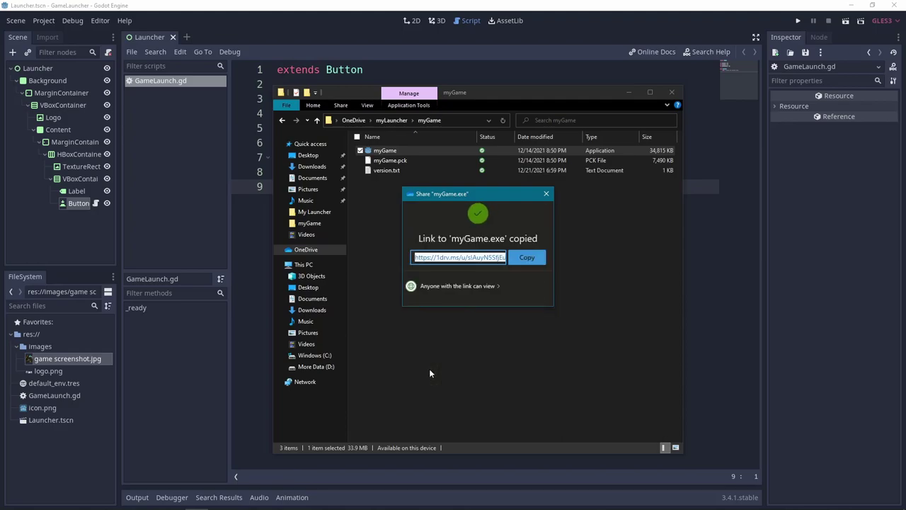
left_click(430, 368)
Open the myGame folder on the OneDrive website and dismiss the download notice.
right_click(411, 148)
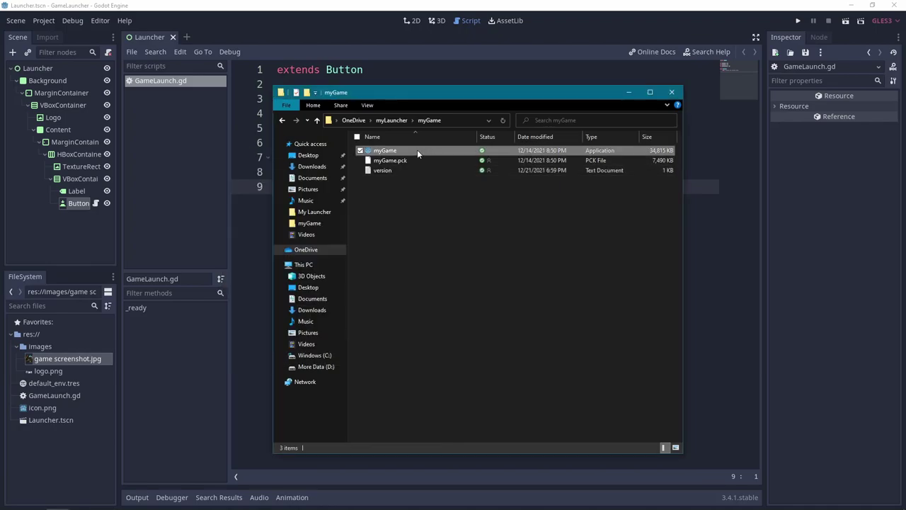
left_click(412, 152)
right_click(411, 152)
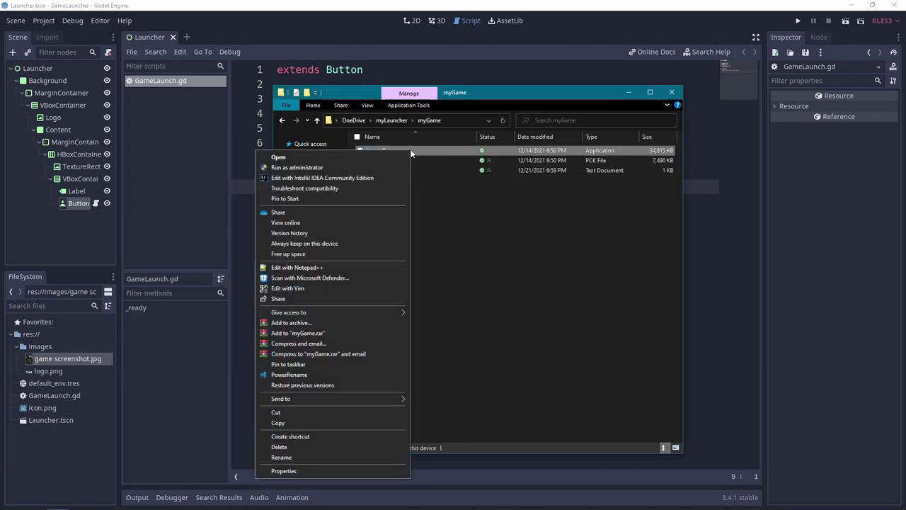
left_click(339, 221)
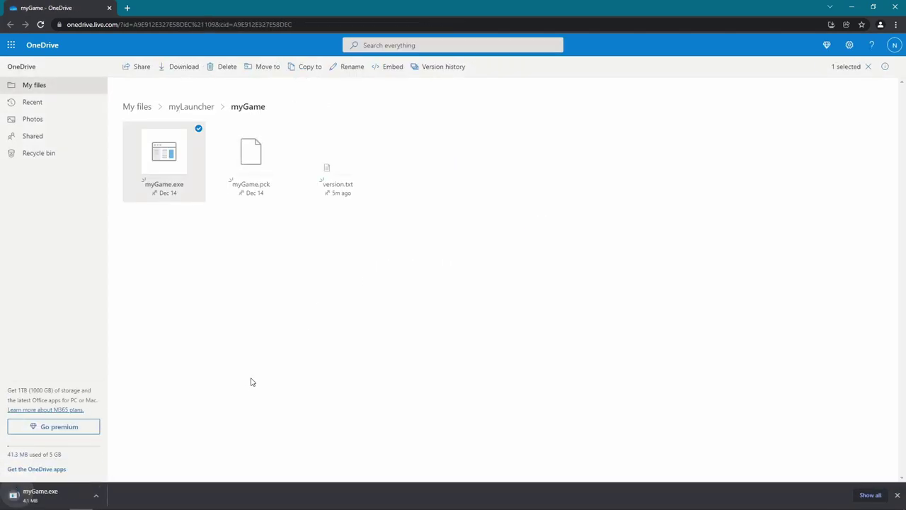
left_click(102, 494)
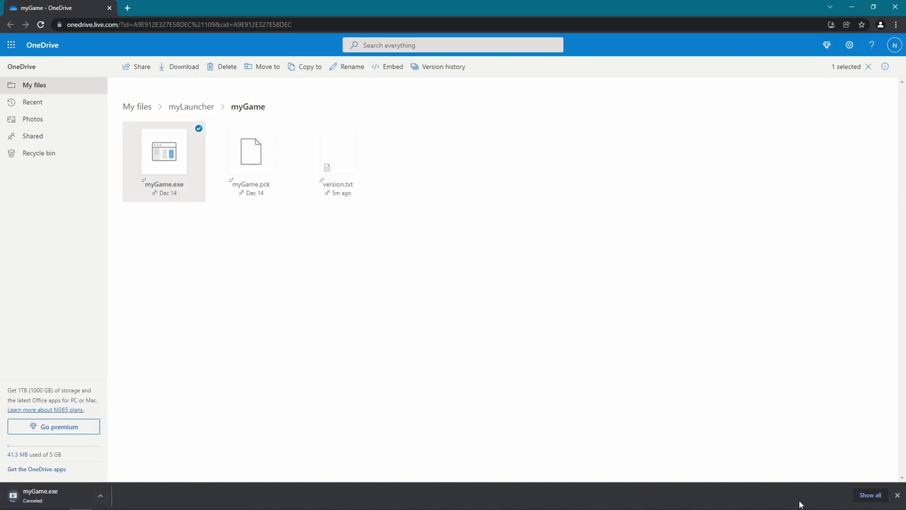
mouse_move(895, 504)
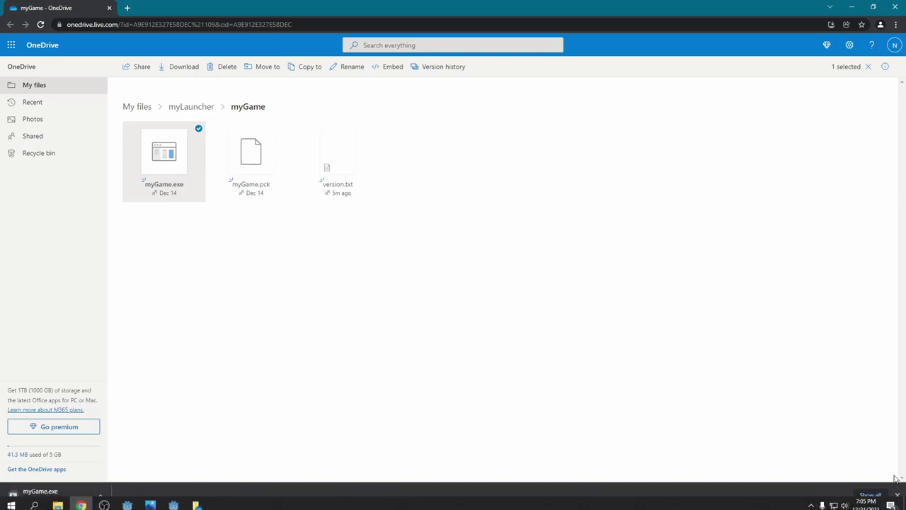
left_click(898, 497)
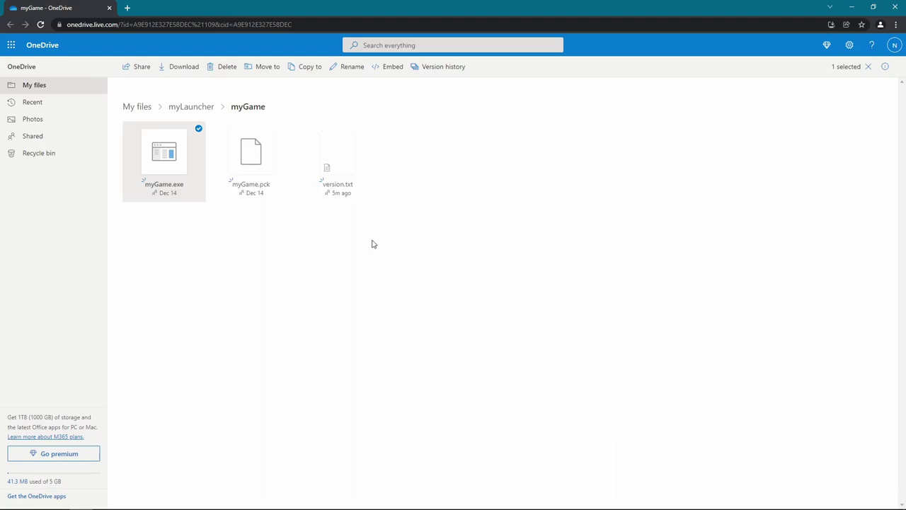
Generate the embed code for myGame.exe, copy it and paste it into Notepad.
left_click(384, 71)
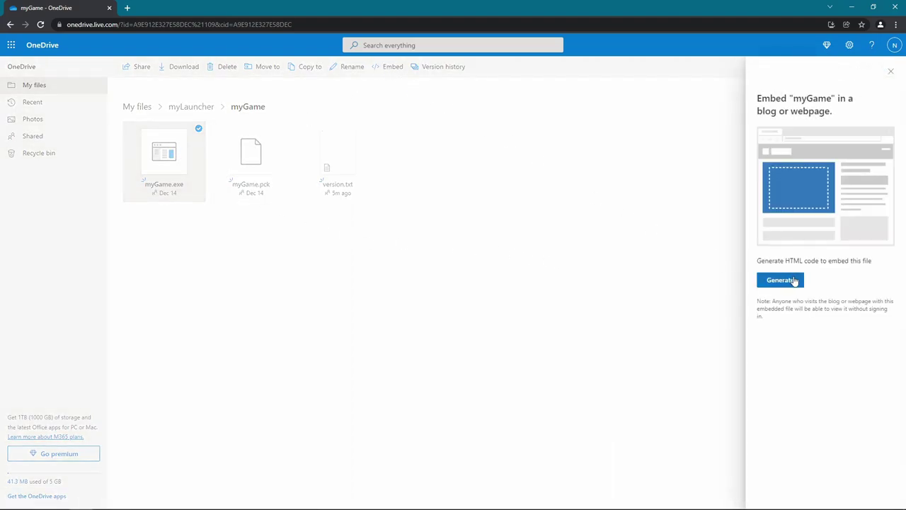
left_click(791, 282)
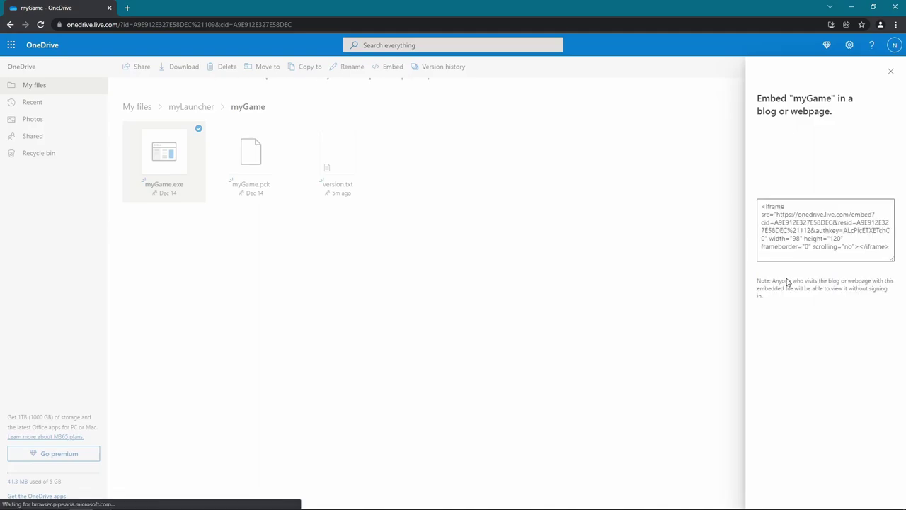
right_click(804, 239)
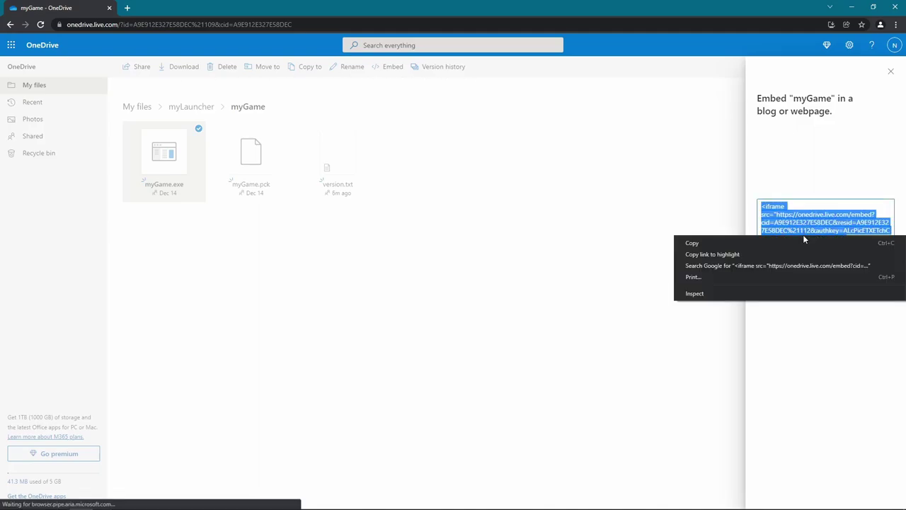
left_click(700, 243)
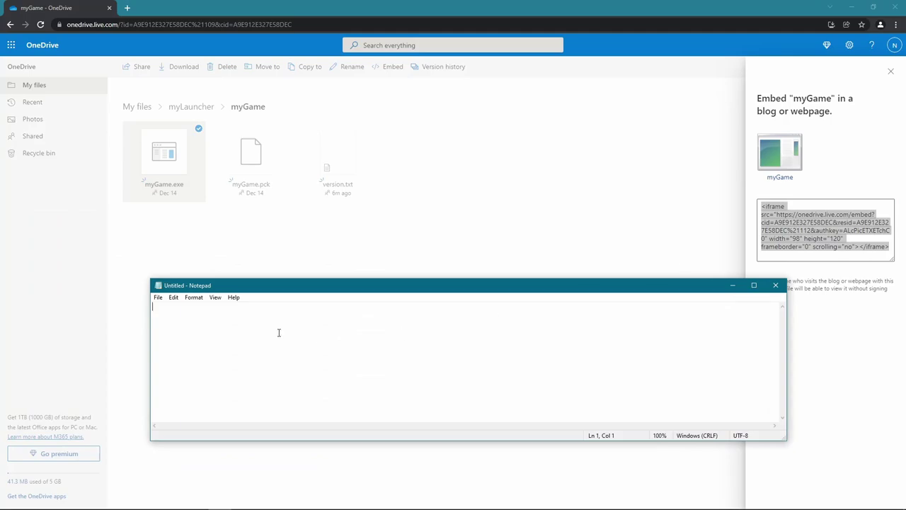
key("ctrl+v")
Add the embed codes for myGame.pck and version.txt to Notepad as lines two and three.
left_click(263, 163)
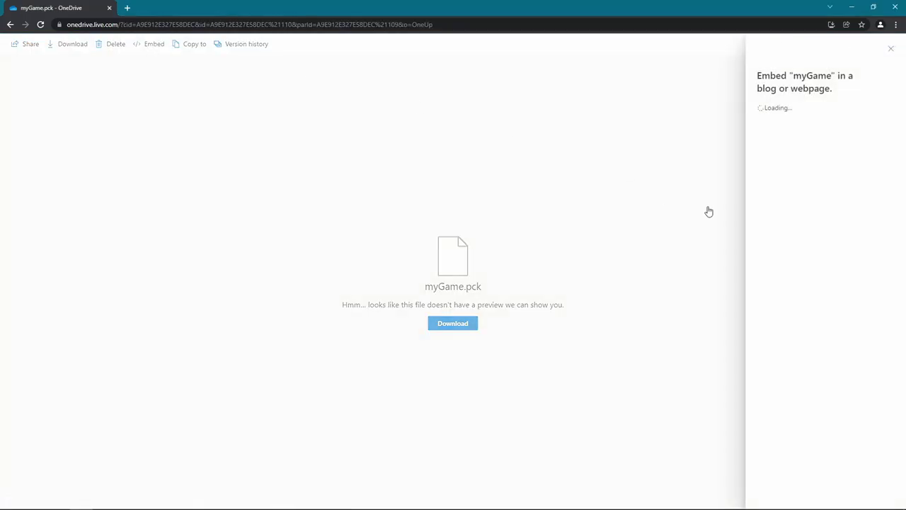
left_click(219, 500)
key("ctrl+v")
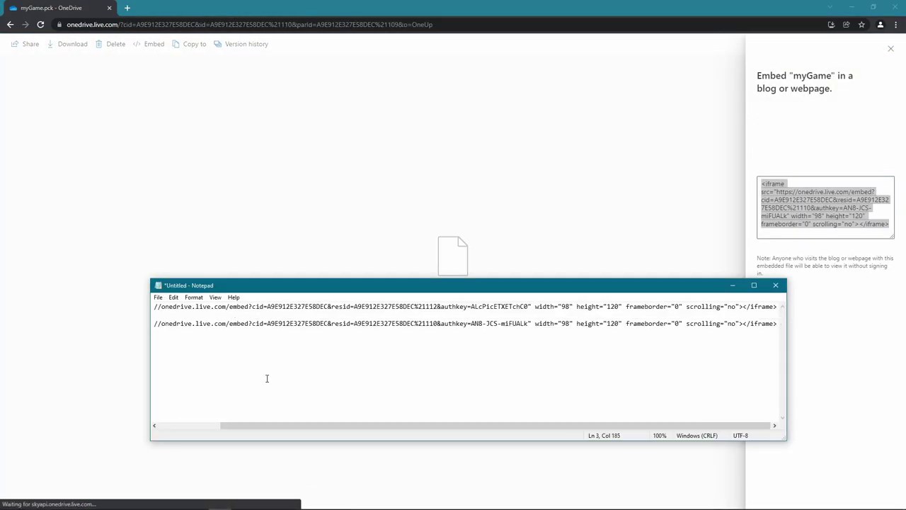
key("alt+Tab")
key("Right")
left_click(202, 44)
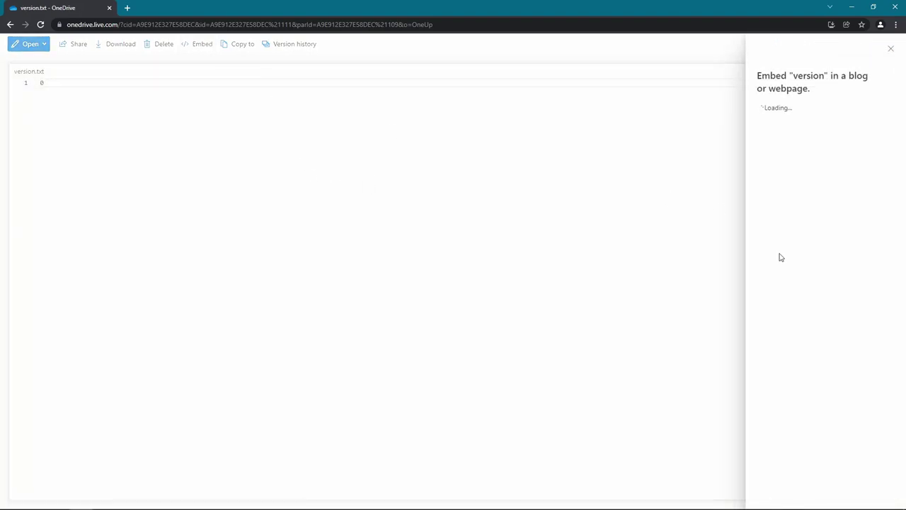
left_click(219, 499)
key("ctrl+v")
Maximize Notepad and strip the '<iframe src="' prefixes and trailing attributes from all three lines.
left_click(754, 284)
left_click_drag(51, 58, 1, 58)
key("BackSpace")
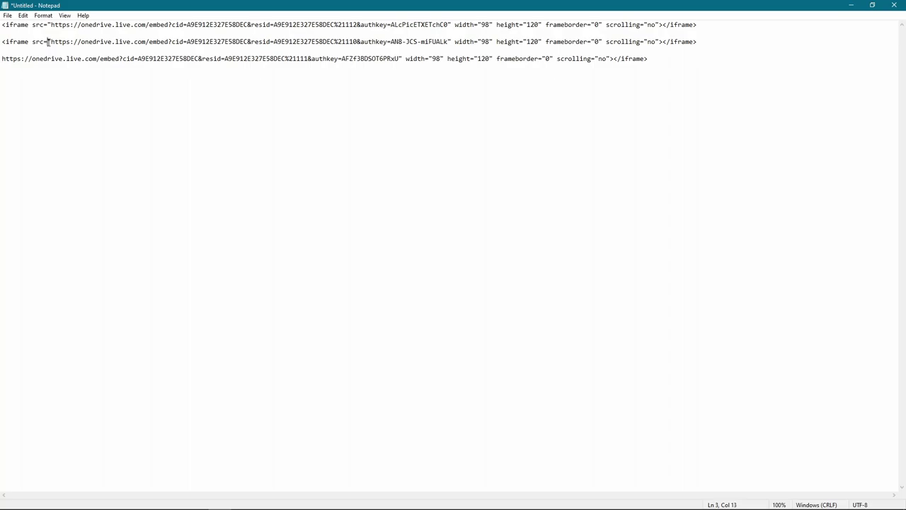
left_click_drag(50, 41, 2, 41)
key("BackSpace")
left_click_drag(50, 26, 2, 25)
key("BackSpace")
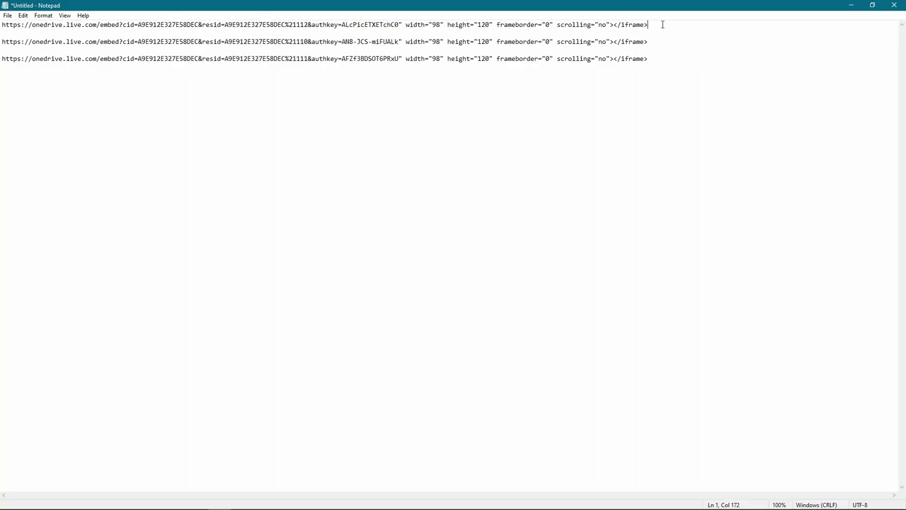
mouse_move(662, 25)
left_mouse_down()
mouse_move(399, 24)
mouse_move(648, 41)
mouse_move(399, 58)
left_mouse_up()
key("BackSpace")
key("BackSpace")
key("BackSpace")
key("BackSpace")
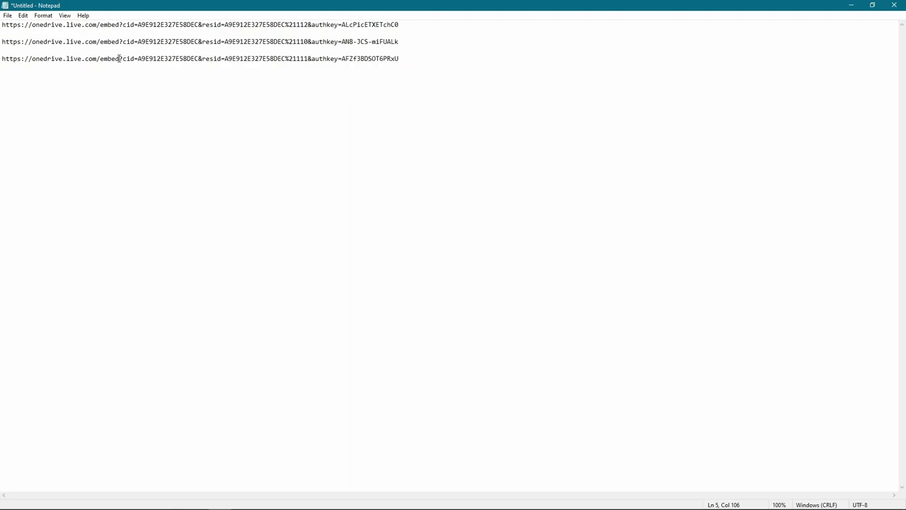
Replace 'embed' with 'download' in each URL and select the first download URL.
double_click(119, 58)
type("download")
mouse_move(121, 42)
left_mouse_down()
mouse_move(100, 42)
mouse_move(99, 25)
left_mouse_up()
type("downloaddownload")
left_click_drag(363, 25, 2, 24)
left_click(418, 25)
left_click(71, 32)
left_click_drag(71, 32, 3, 18)
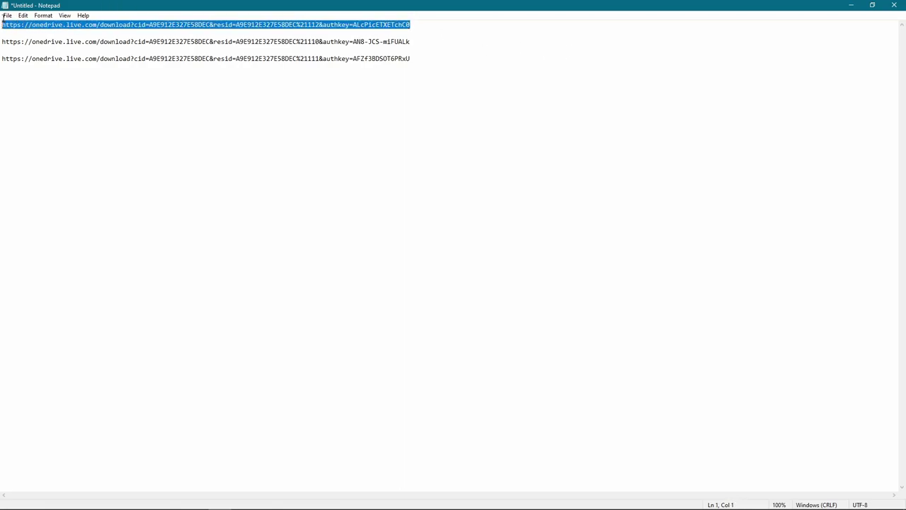
double_click(217, 5)
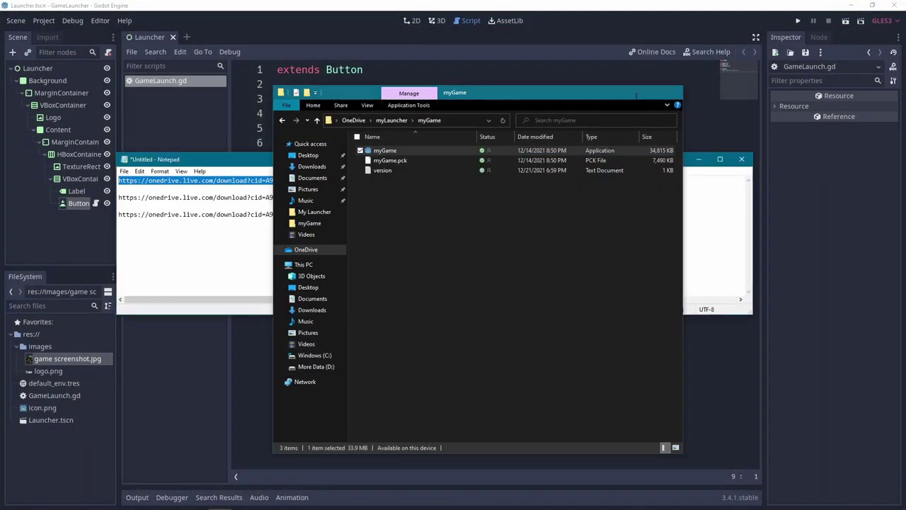
Paste the first two OneDrive download URLs into exe_link and pck_link in GameLaunch.gd.
left_click(375, 98)
key("ctrl+v")
left_click_drag(474, 465, 276, 466)
left_click(219, 499)
left_click_drag(526, 197, 120, 196)
key("ctrl+c")
left_click(375, 114)
key("ctrl+v")
left_click_drag(495, 466, 283, 466)
Paste the third URL into version_link, save the script and add blank lines above _ready.
left_click(220, 504)
left_click_drag(526, 213, 119, 212)
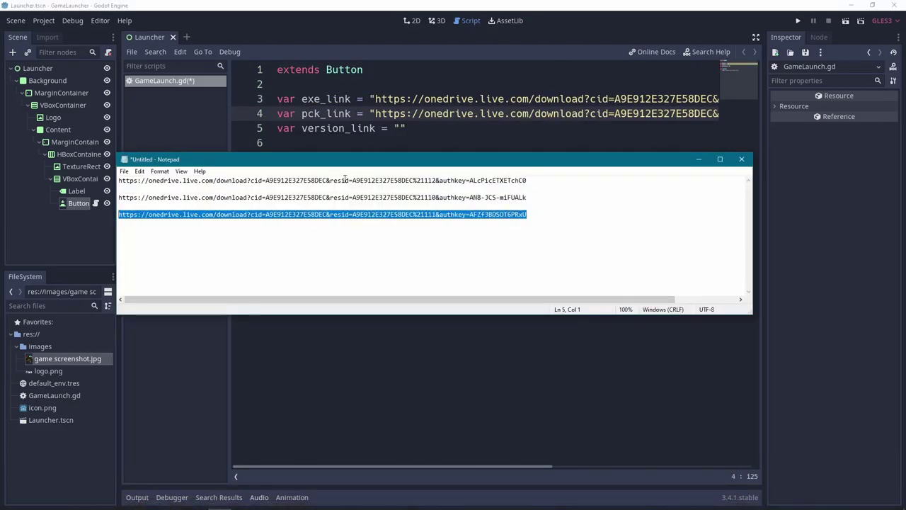
left_click(400, 129)
key("ctrl+v")
left_click_drag(613, 467, 405, 466)
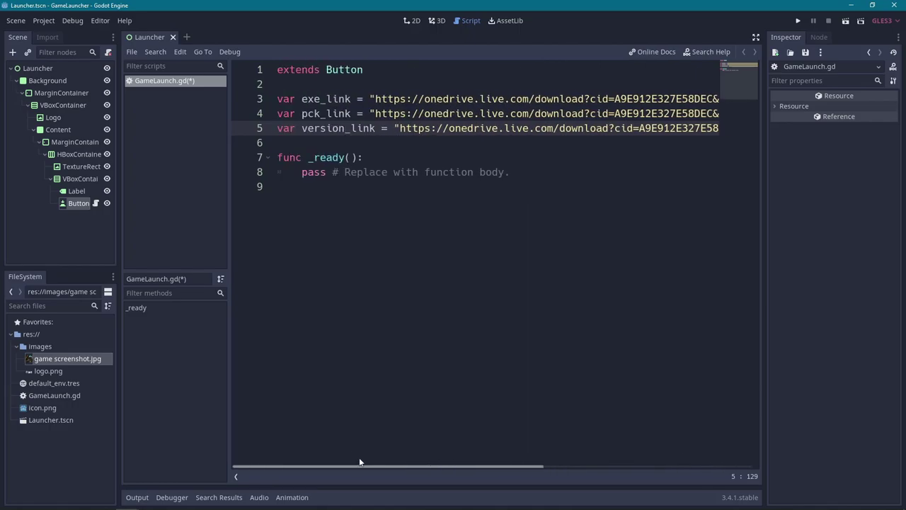
key("ctrl+s")
key("Return")
key("Return")
key("Return")
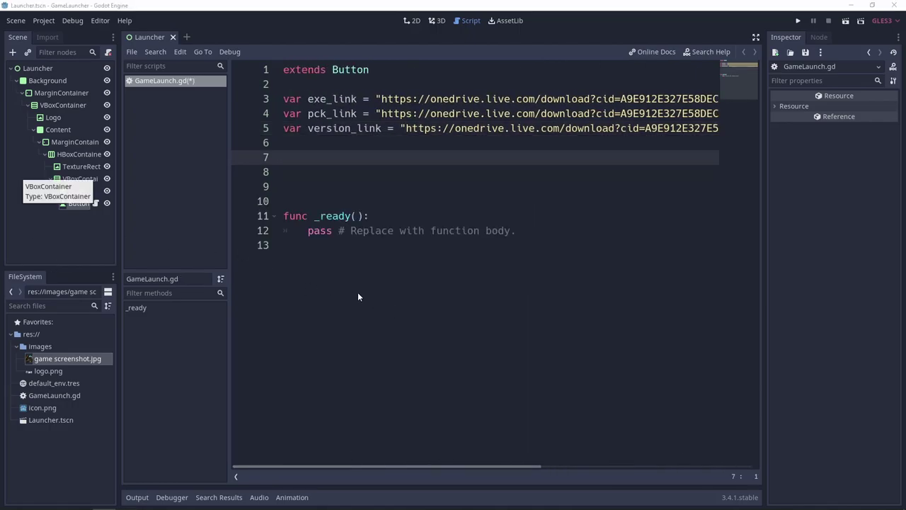
left_click(299, 291)
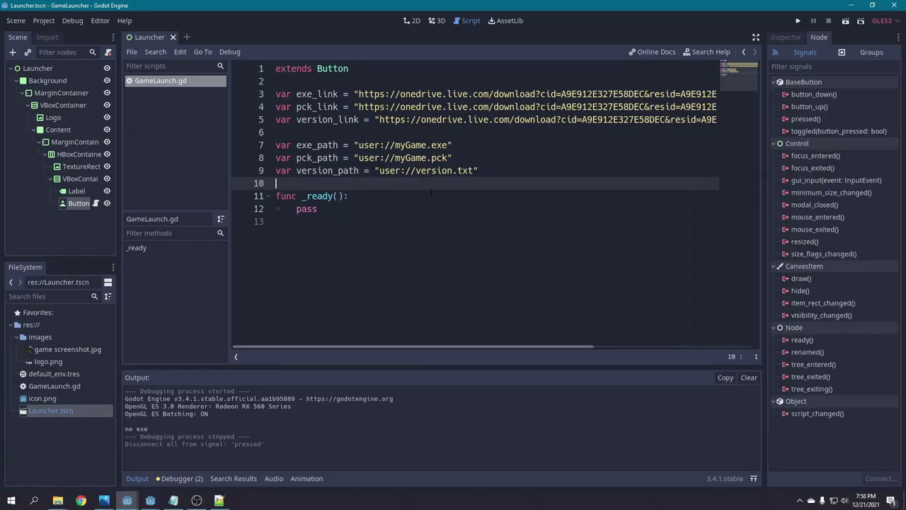
Replace pass in _ready with self.disabled = true.
key("Down")
key("Down")
key("End")
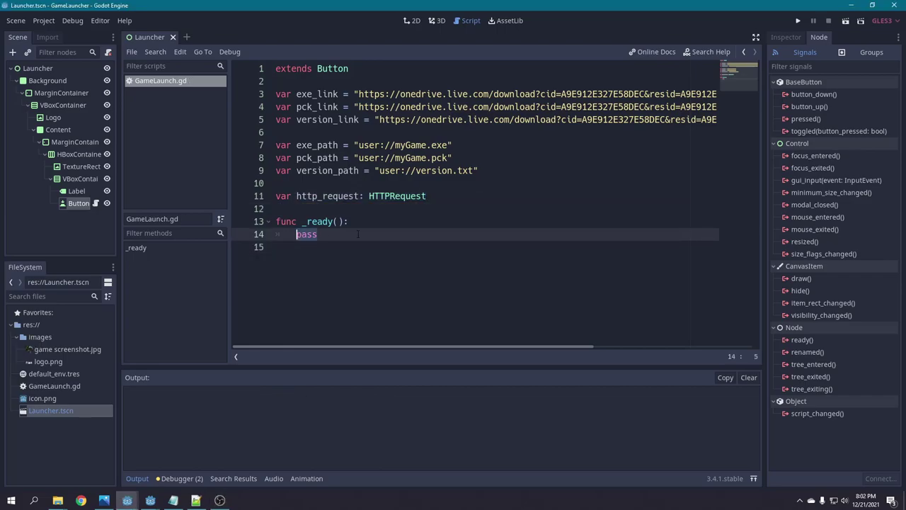
type("dis")
key("Return")
type("= true")
key("Down")
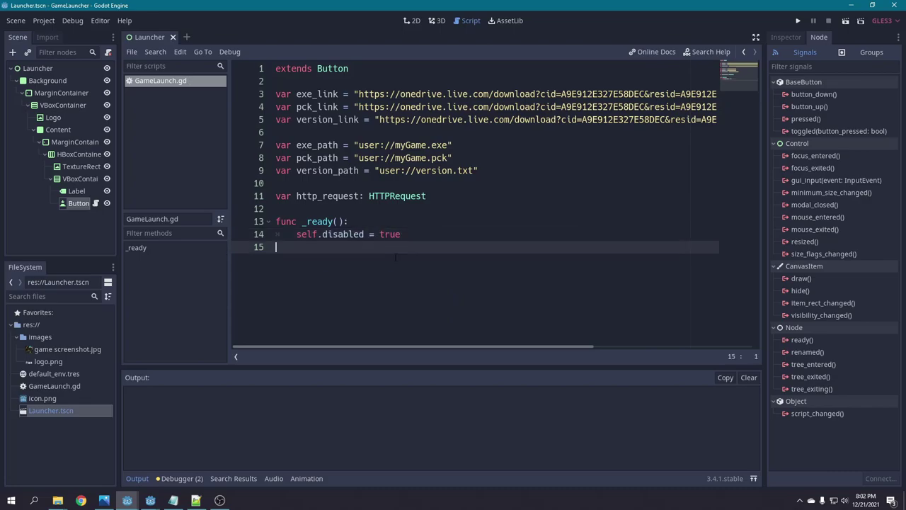
key("Return")
Write a file_exists(path) helper that returns Directory.new().file_exists(path).
type("func file")
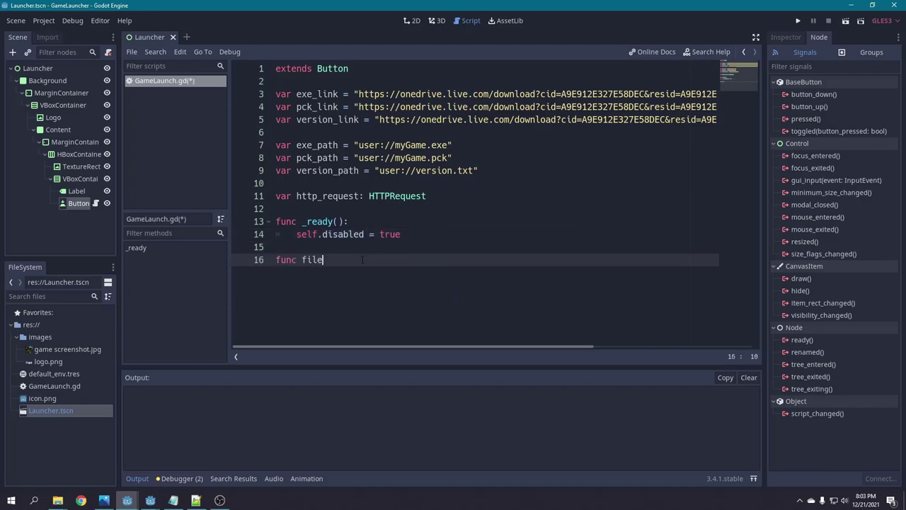
type("_exists(path: Str")
type("ing) -> bool")
type(":")
key("Return")
type("var dir =")
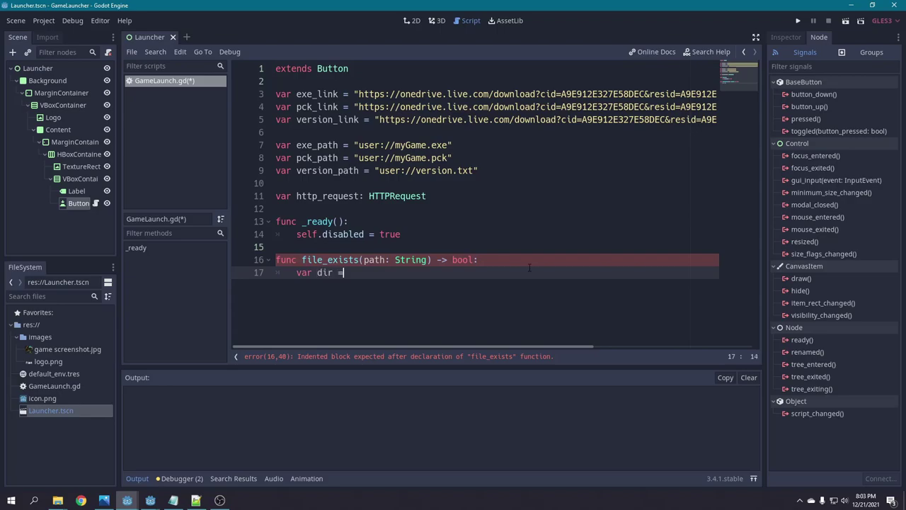
type(" Directory.new()")
key("Return")
type("return dir.f")
key("Return")
type("path")
key("Return")
Start _verify_gamefiles with an if checking that exe_path, pck_path and version_path all exist.
key("Return")
type("func _verify_")
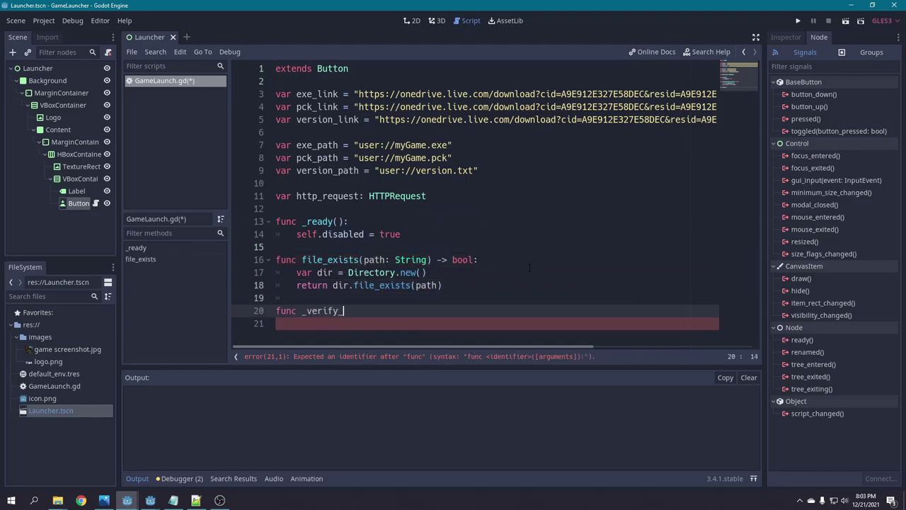
type("game_files():")
key("Return")
type("heck if files are complete")
key("Return")
type("file_exists(exe_path) && ")
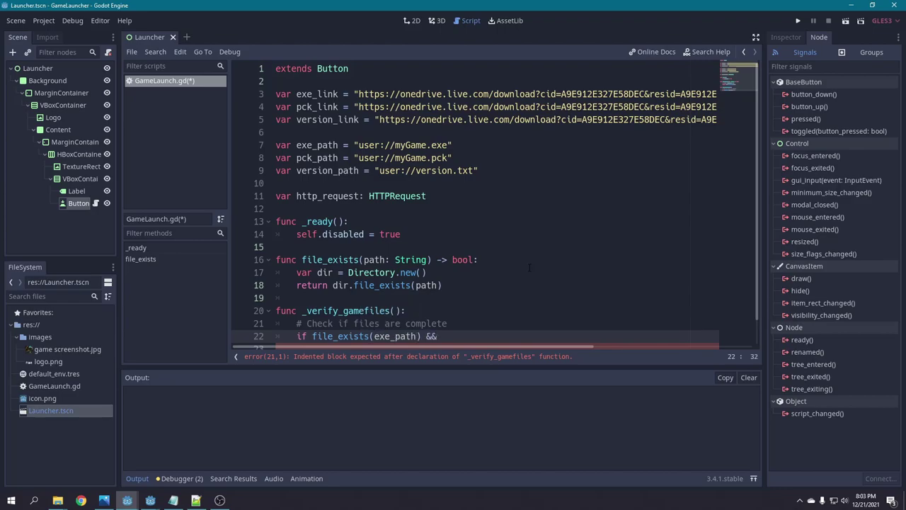
type("file_exists(pck_path) && file_exists(version_path):")
key("Return")
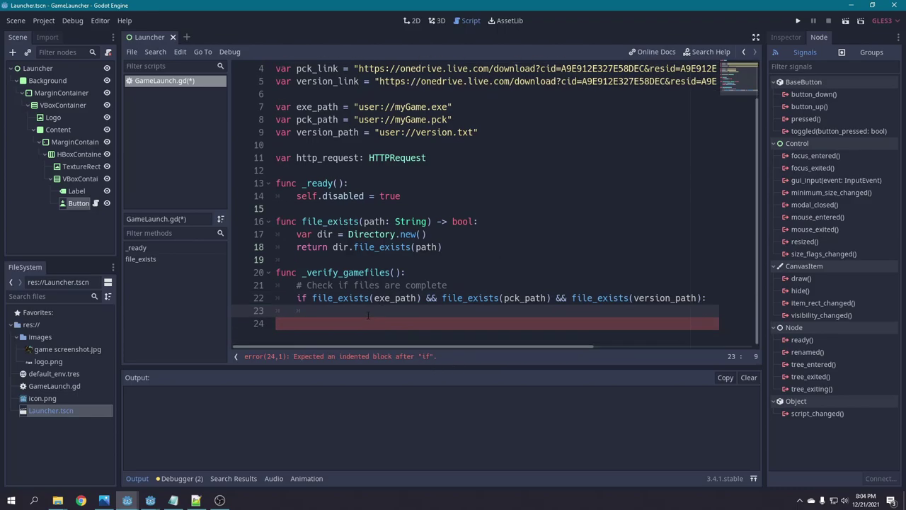
Add an update-check placeholder branch and an else branch commented '# download everything'.
type("# update check goes here")
key("Return")
type("pass")
key("Return")
key("BackSpace")
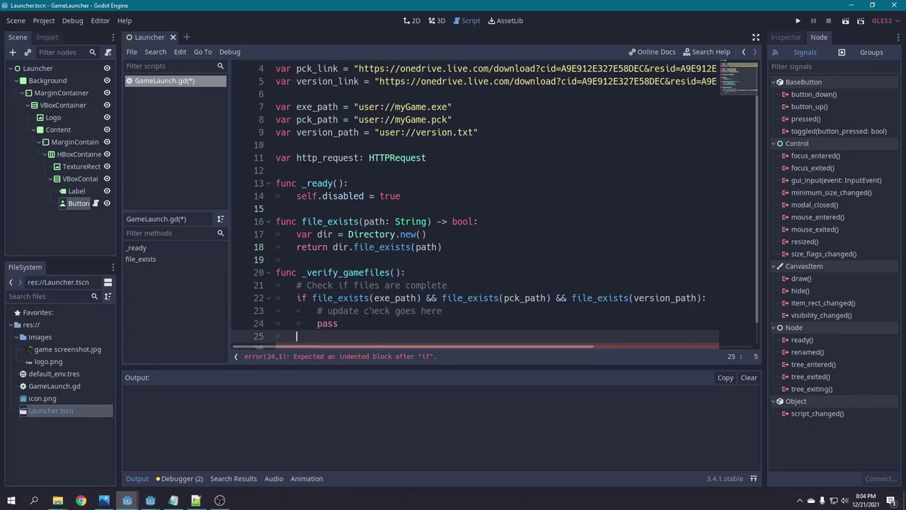
type("else:")
key("Return")
type("# download everything")
key("Return")
Close _verify_gamefiles with pass and declare _download_file(link, path, just_version) with pasted HTTPRequest creation.
type("pass")
key("Return")
key("BackSpace")
key("BackSpace")
key("Return")
type("func _download_file(link: String, path: String, just_version: bool):")
key("Return")
key("ctrl+v")
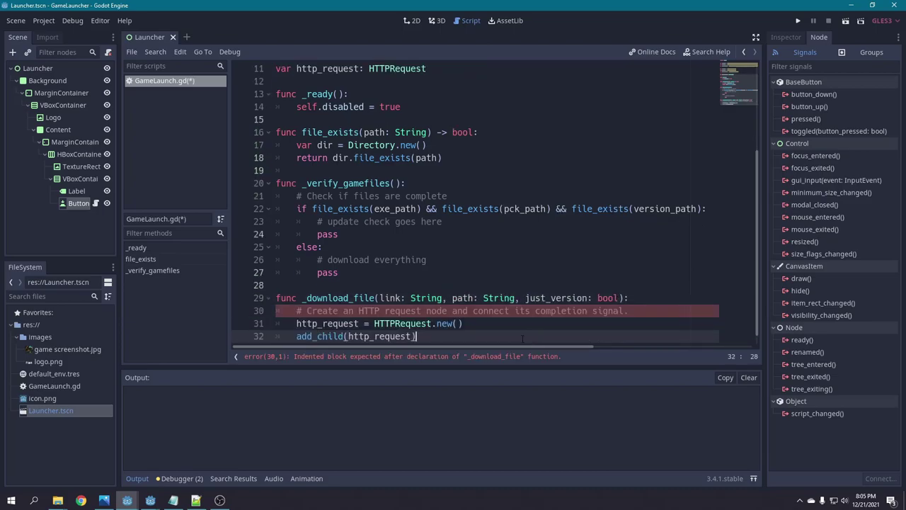
key("Return")
key("Return")
Show "Downloading <file>" and connect request_completed to _install_file with [path, just_version].
type("self.text = \"Downloading \" + str(path.get_file()")
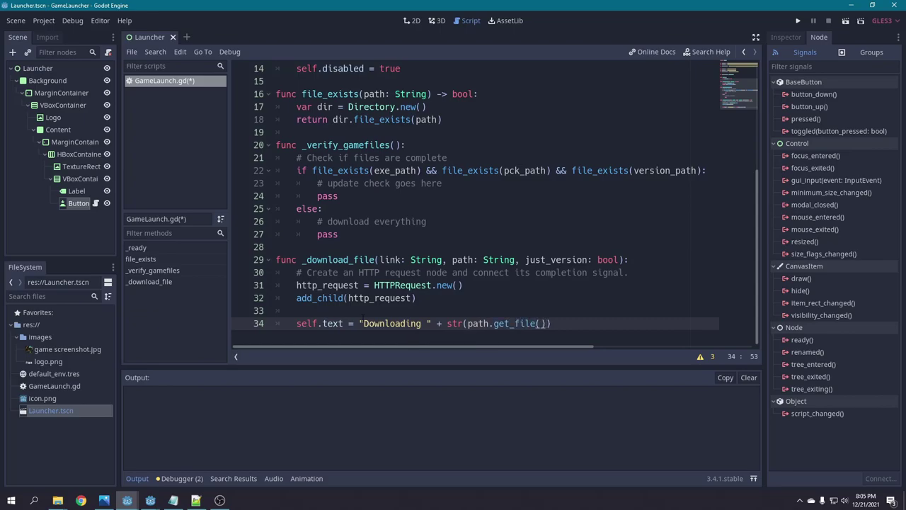
key("Return")
type("http.")
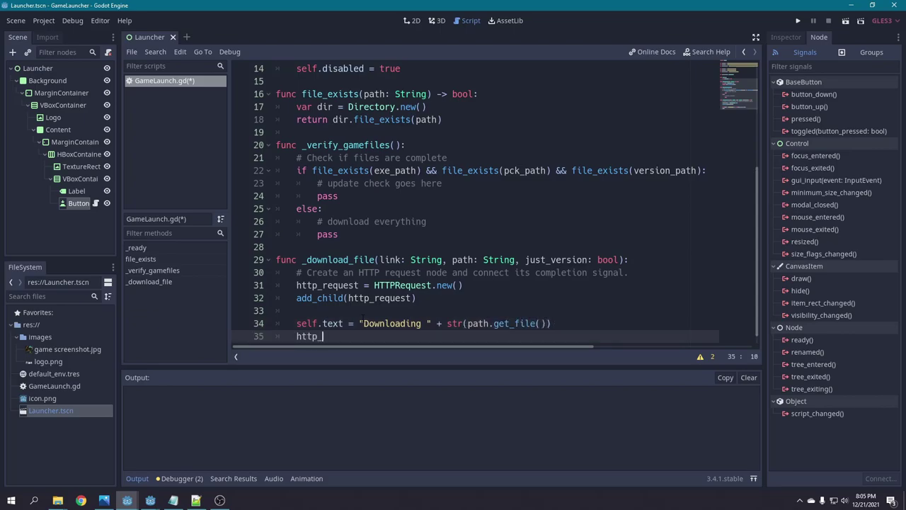
type("request.connect(")
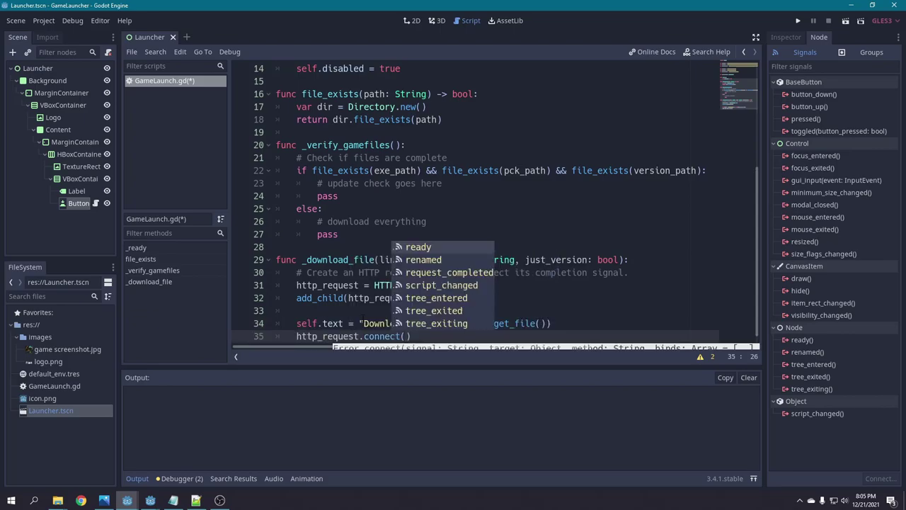
type("\"request_completed\", self, \"_install_file\", [path, just_version")
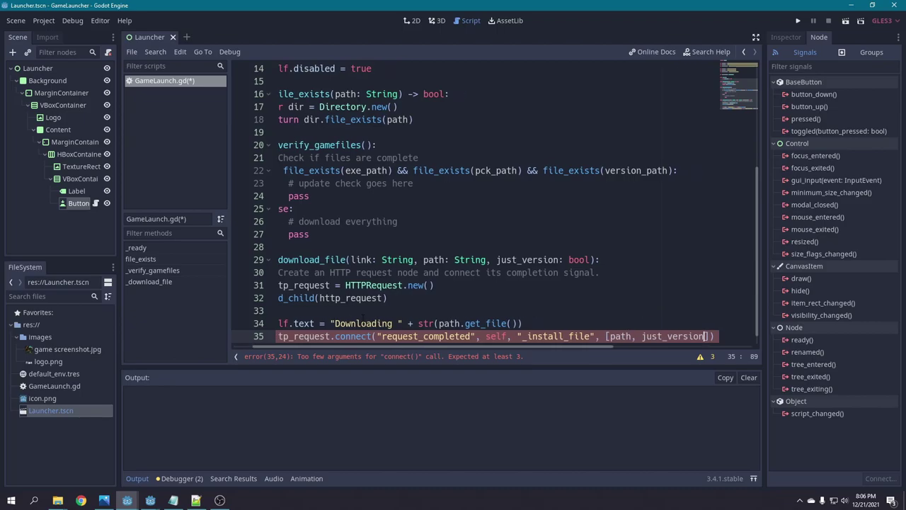
key("End")
key("Return")
Call http_request.request_raw(link) and show "Download Error: " plus the code when it fails.
key("Return")
type("# Handle Errors")
key("Return")
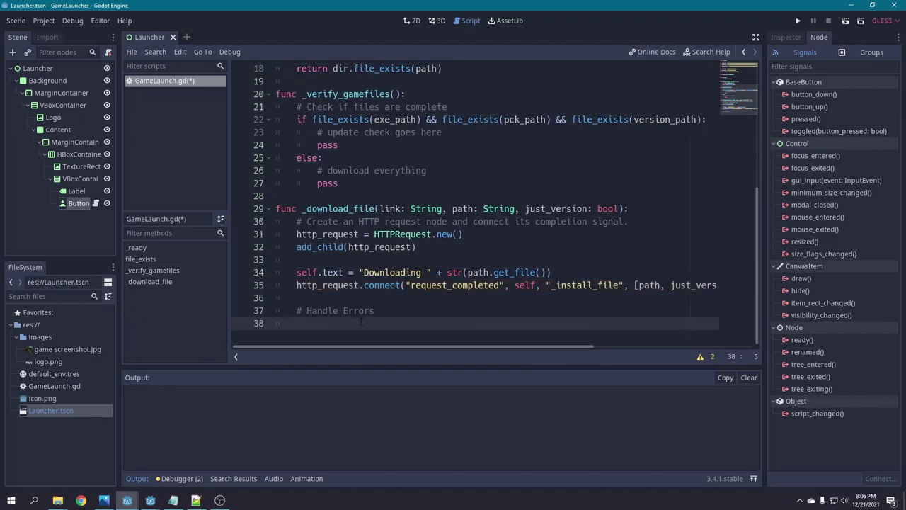
type("var error = ht")
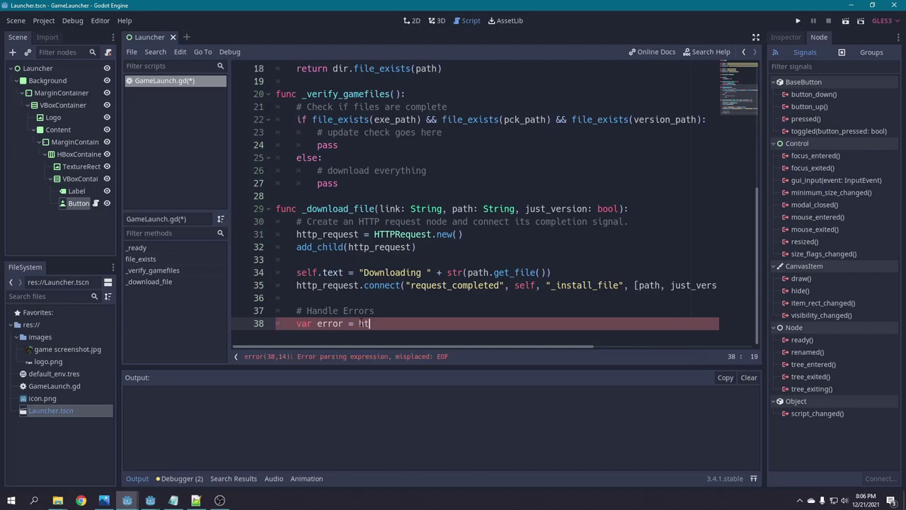
type("tp_request.reque")
key("Down")
key("Return")
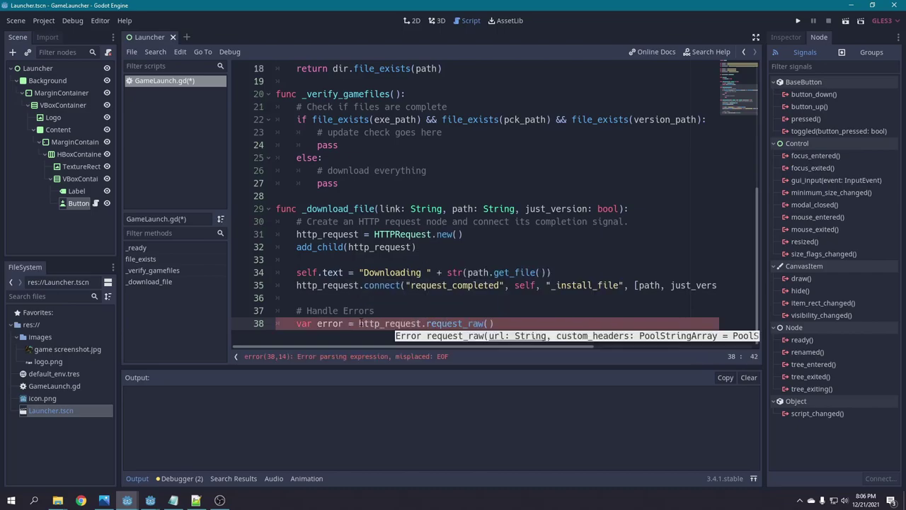
type("link)")
key("Return")
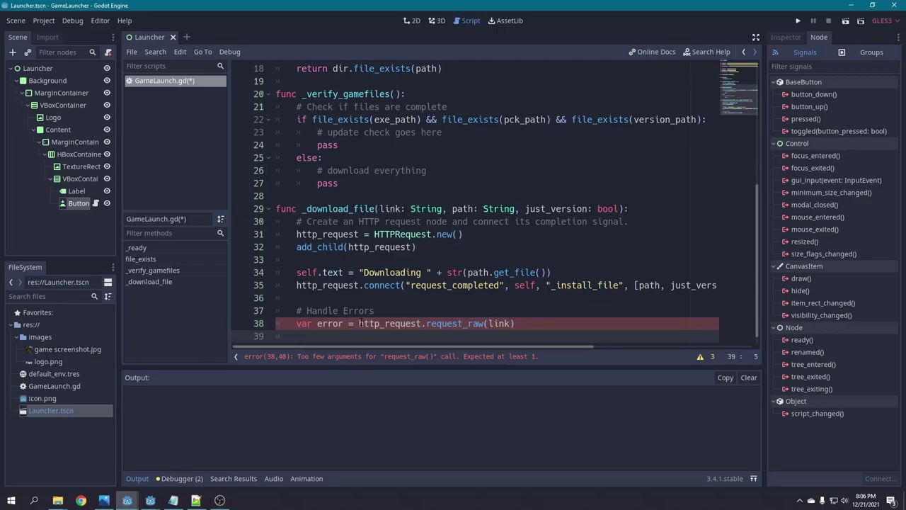
type("if error != OK:")
key("Return")
type("self.text = \"Download Error: \" + str(error)")
Add a download-complete comment and begin the func _install_file( signature below it.
key("Return")
key("Return")
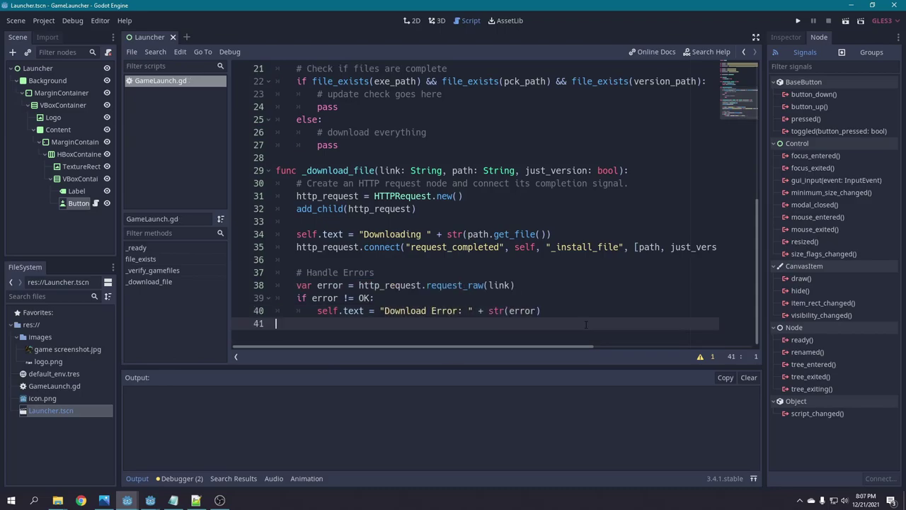
type("# This is called once the download is complete")
left_click(137, 477)
key("Return")
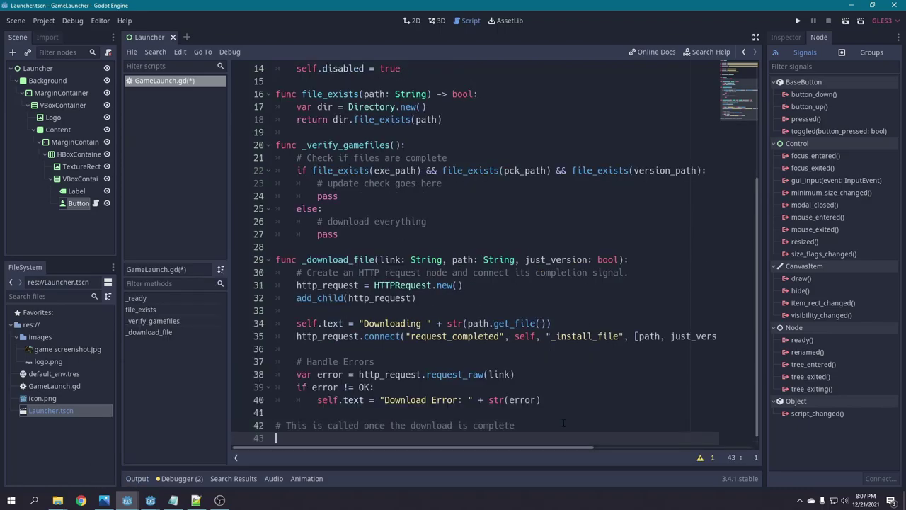
key("Return")
key("Return")
key("Return")
left_click(295, 337)
type("func ")
type("_install_file(")
Complete _install_file's parameters and paste the early-return branch for version-only downloads.
key("ctrl+v")
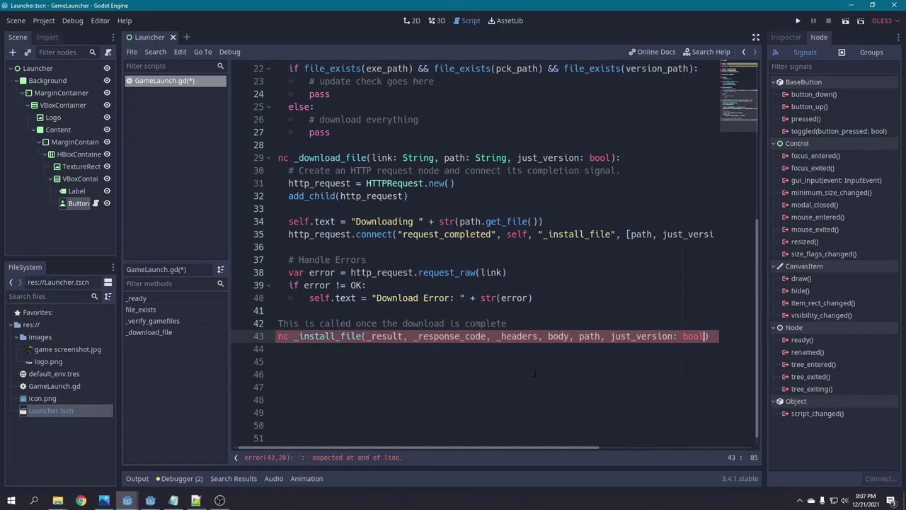
type(":")
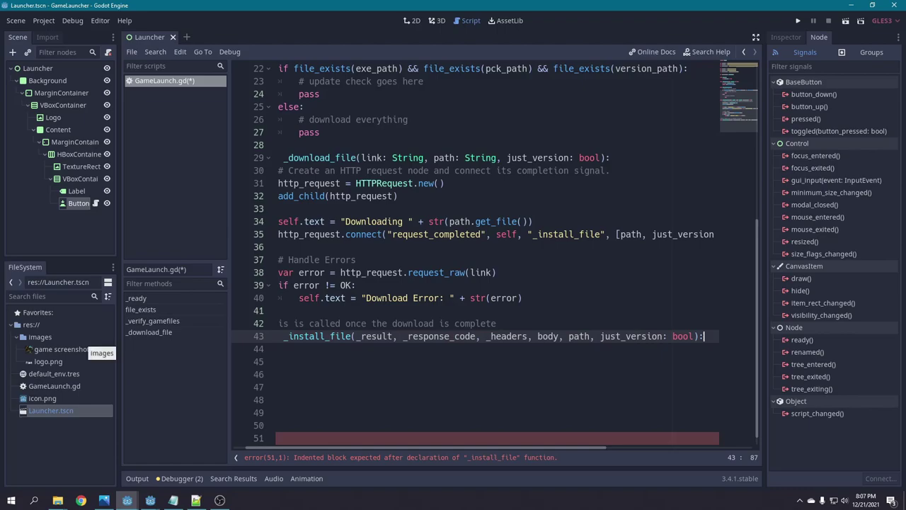
key("Return")
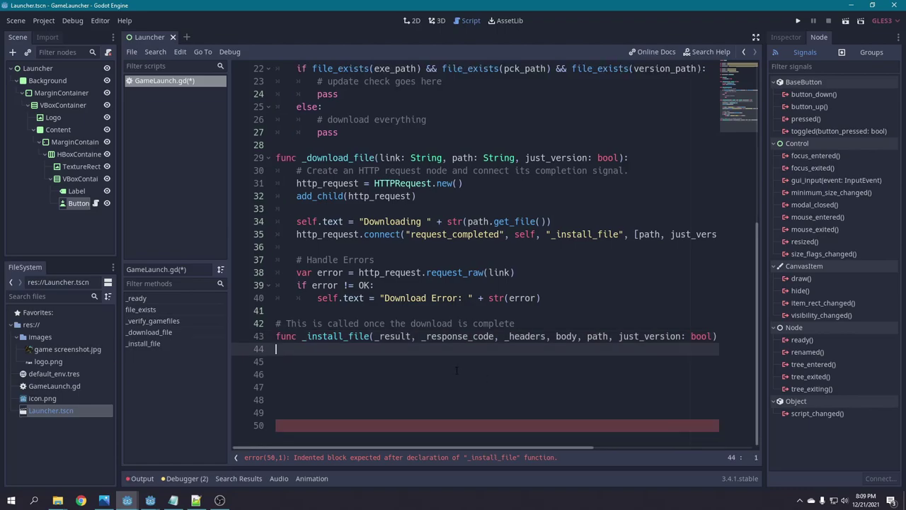
key("ctrl+v")
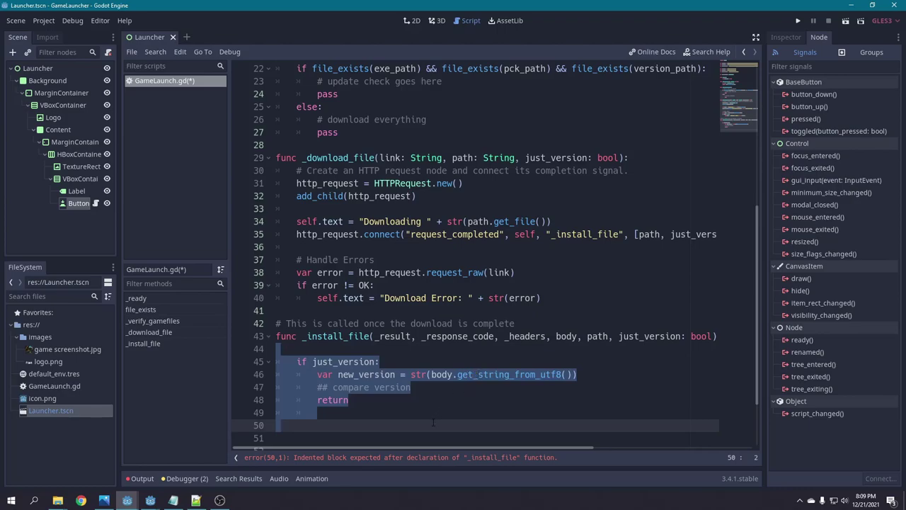
left_click(433, 423)
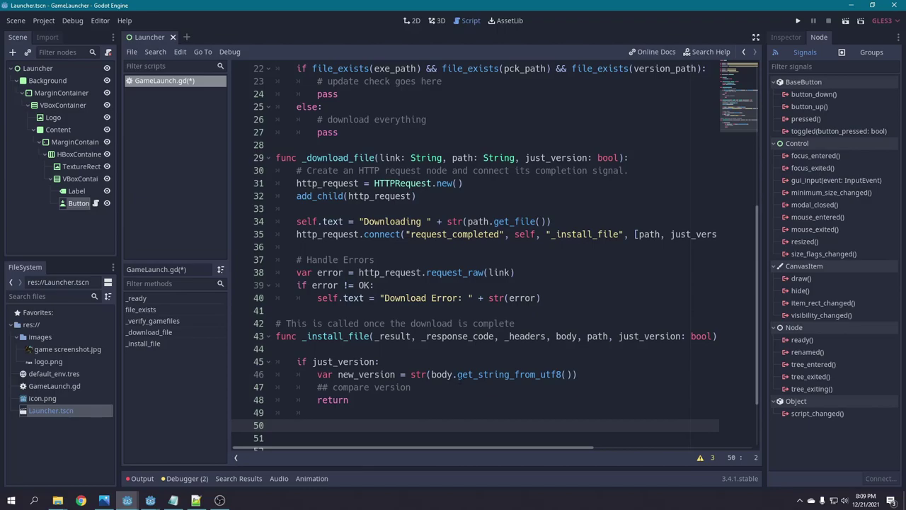
Paste the Directory lines deleting the old file and the File block writing the body, then save.
type("var dir = Directory.new() \tdir.remove(path)")
left_click(454, 389)
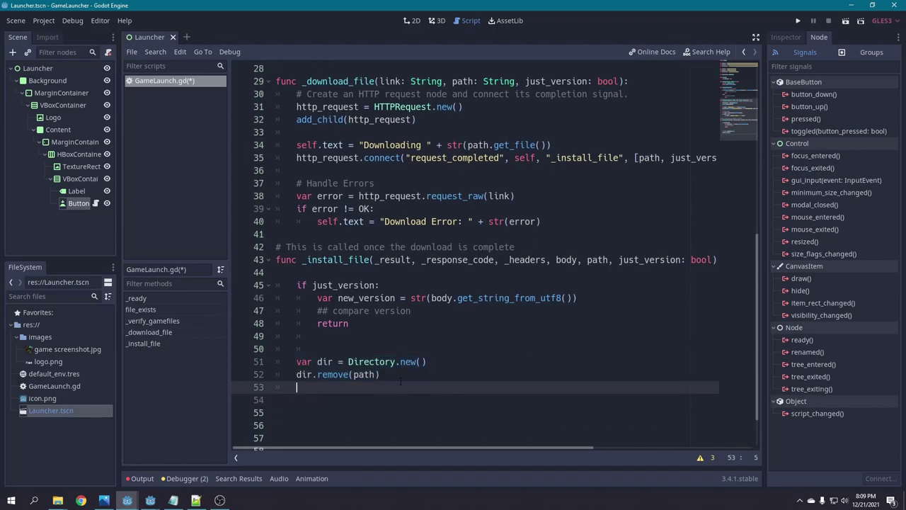
key("Return")
type("var file = File.new() \tfile.open(path, File.WRITE) \tfile.store_buffer(body) \tfile.close() \t## check integrity")
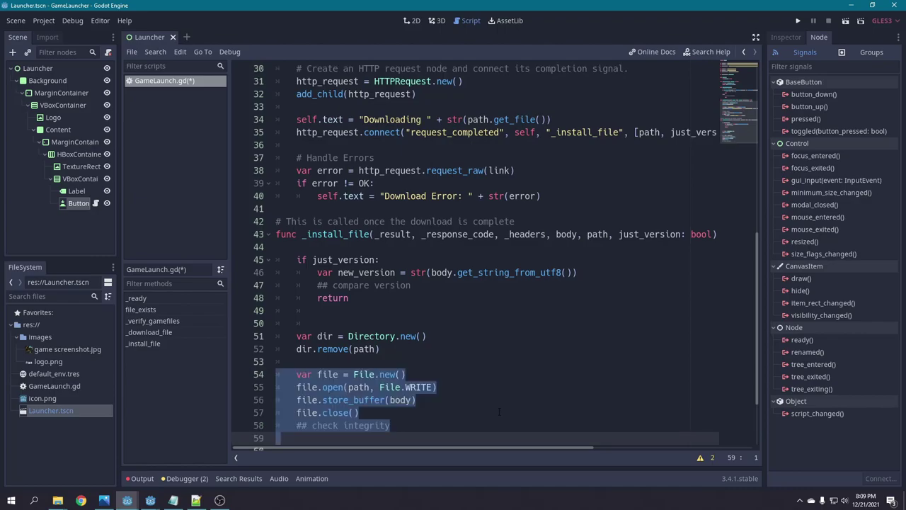
scroll(499, 411, "down", 2)
left_click(418, 369)
key("ctrl+s")
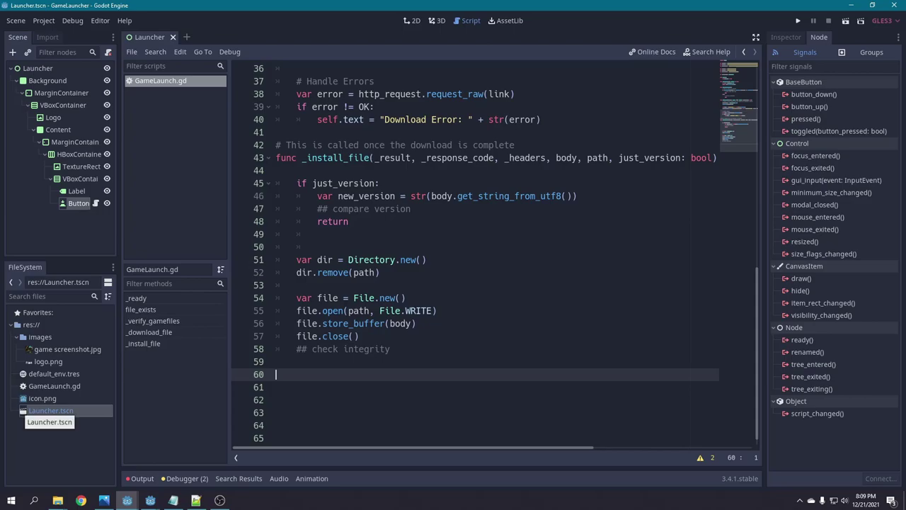
Add the _check_integrity() header with a block redownloading a missing exe file.
type("func _check_integrity():")
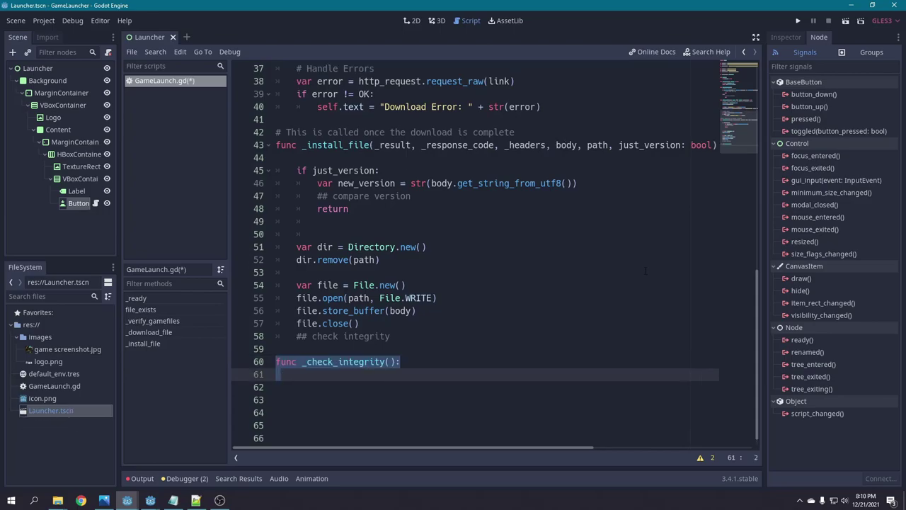
key("Left")
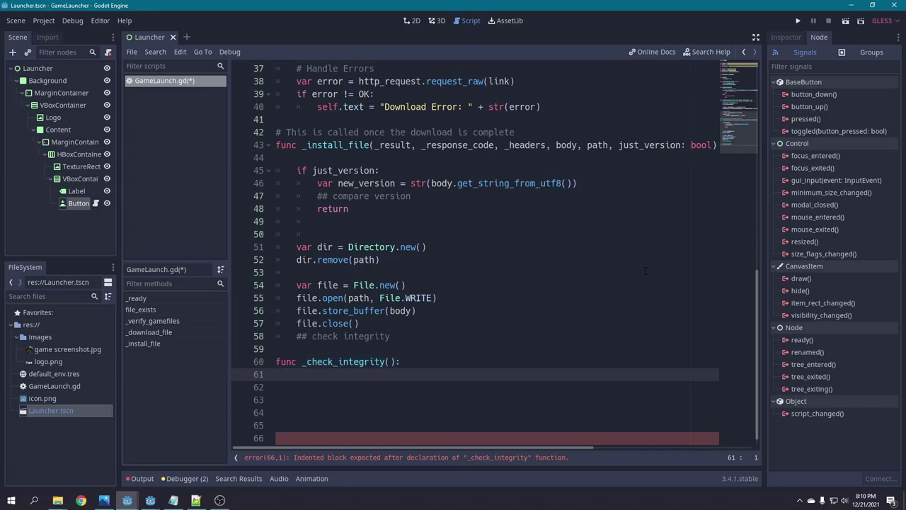
type("if !file_exists(exe_path): \t\t_download_file(exe_link, exe_path, false) \t\tprint(\"no exe\") \t\treturn")
scroll(644, 271, "down", 2)
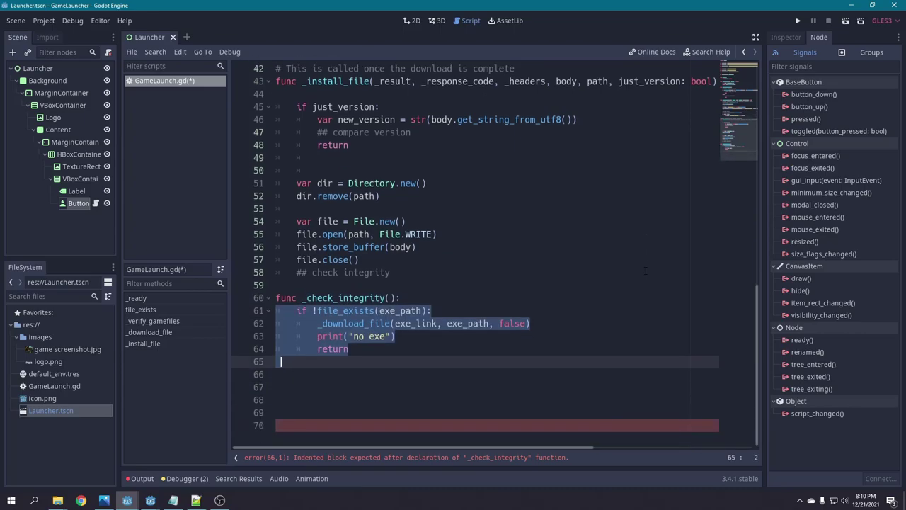
key("Left")
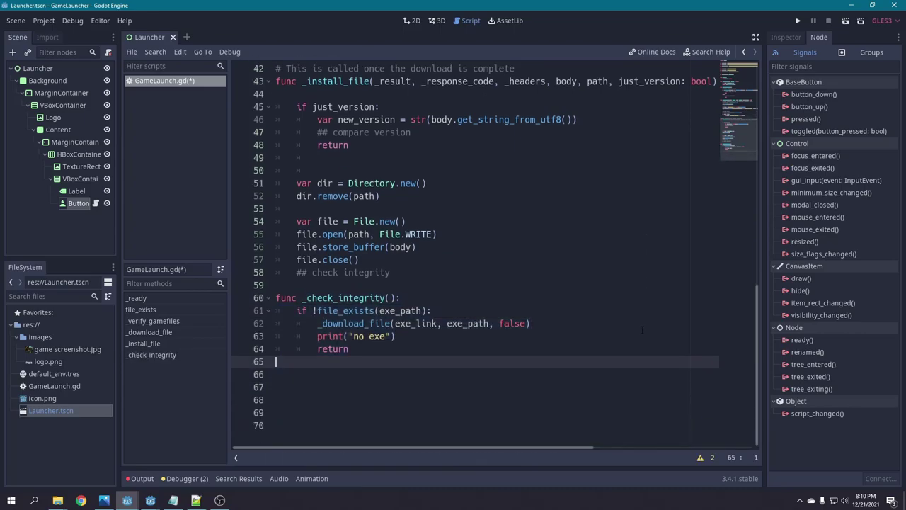
Add the missing-version and missing-pck file checks to _check_integrity.
key("Return")
key("ctrl+v")
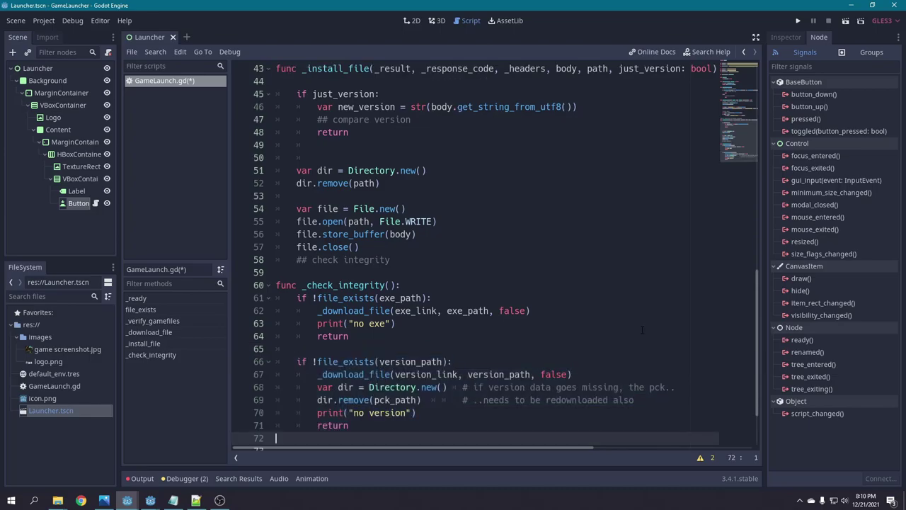
scroll(642, 330, "down", 2)
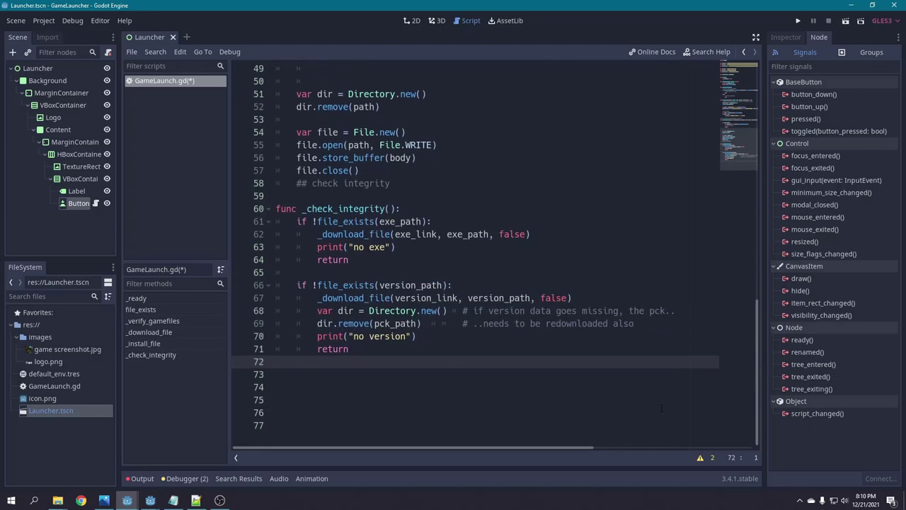
key("ctrl+v")
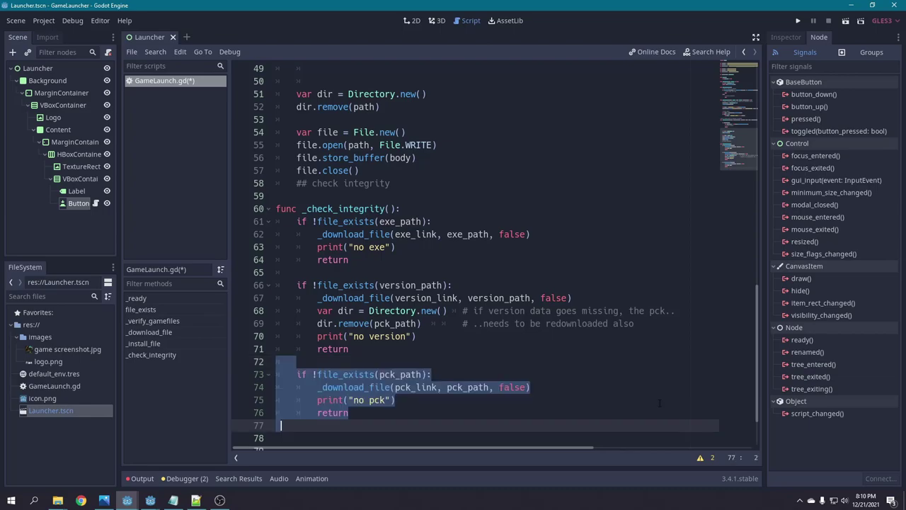
left_click(654, 431)
scroll(651, 427, "down", 2)
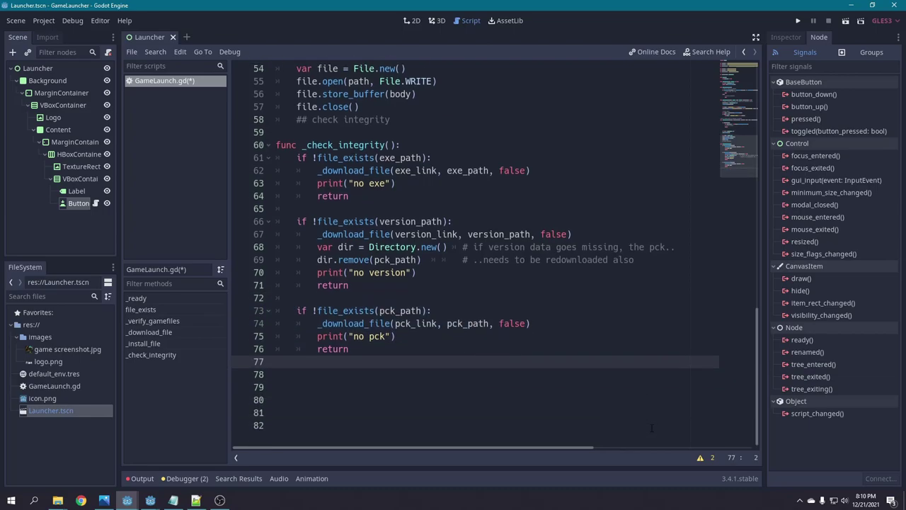
Finish _check_integrity by setting the button text to "Start Game!" and enabling it.
type("self.text = \"Start Game!\" \tself.disabled = false")
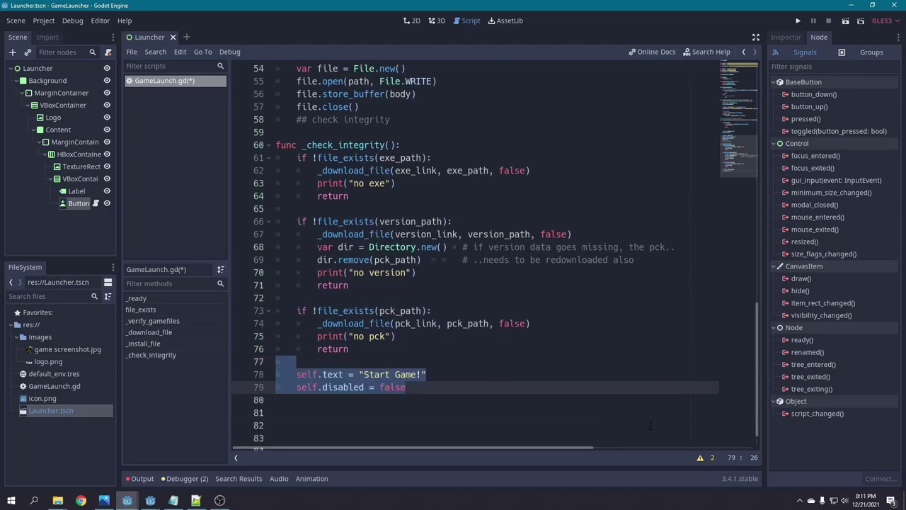
left_click(580, 395)
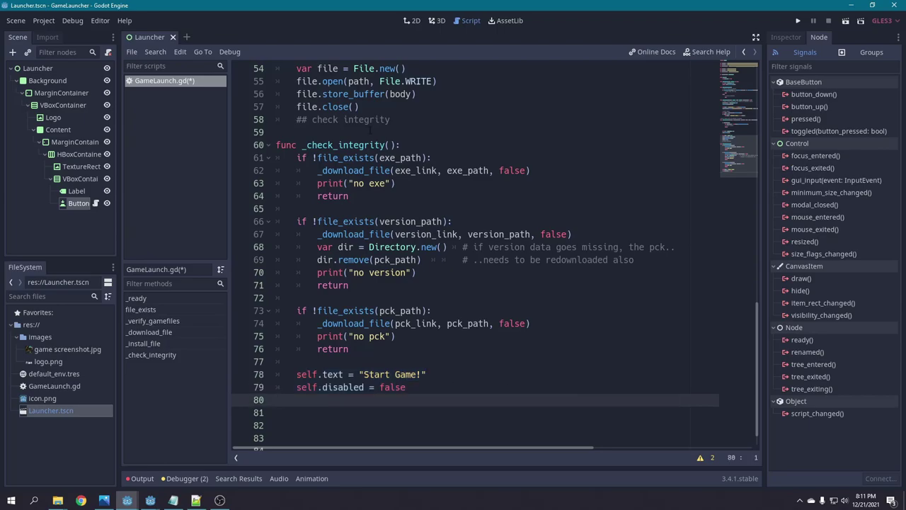
scroll(373, 129, "up", 1)
left_click_drag(391, 157, 286, 154)
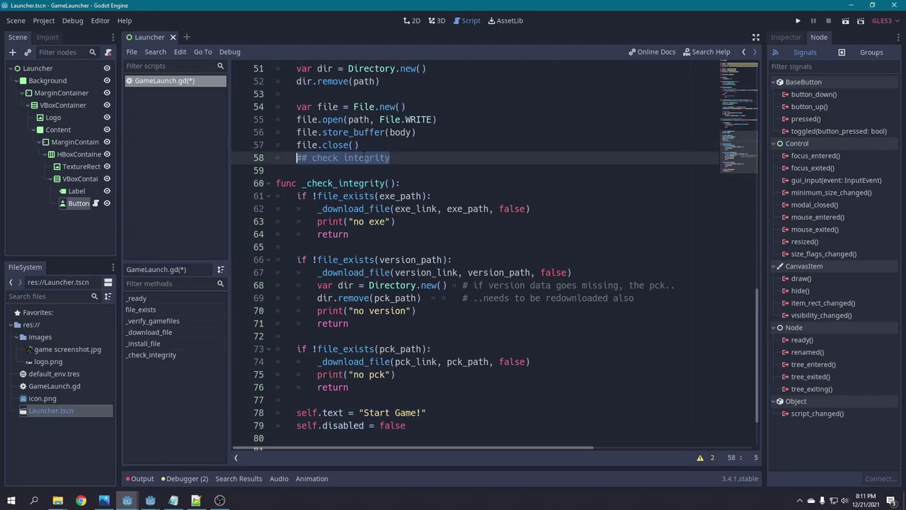
Replace the '## check integrity' comment after the file write with _check_integrity().
type("_check_")
key("Return")
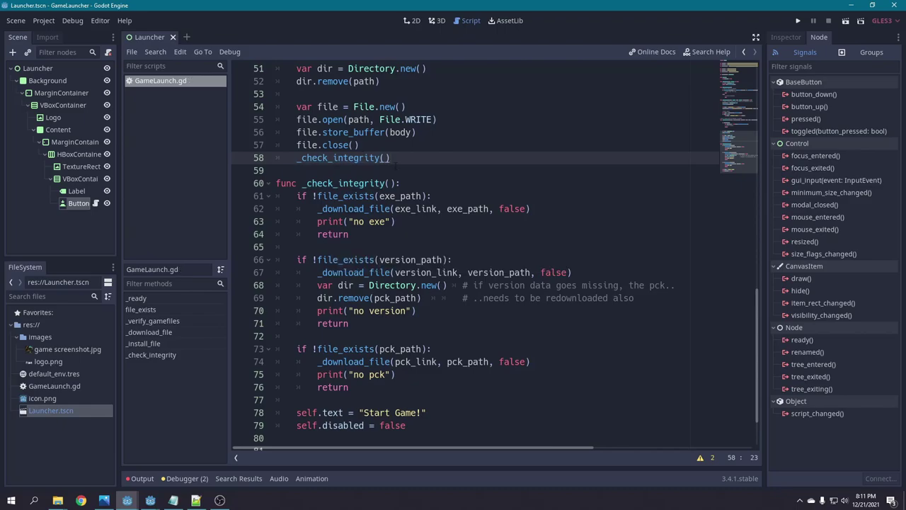
scroll(339, 221, "up", 5)
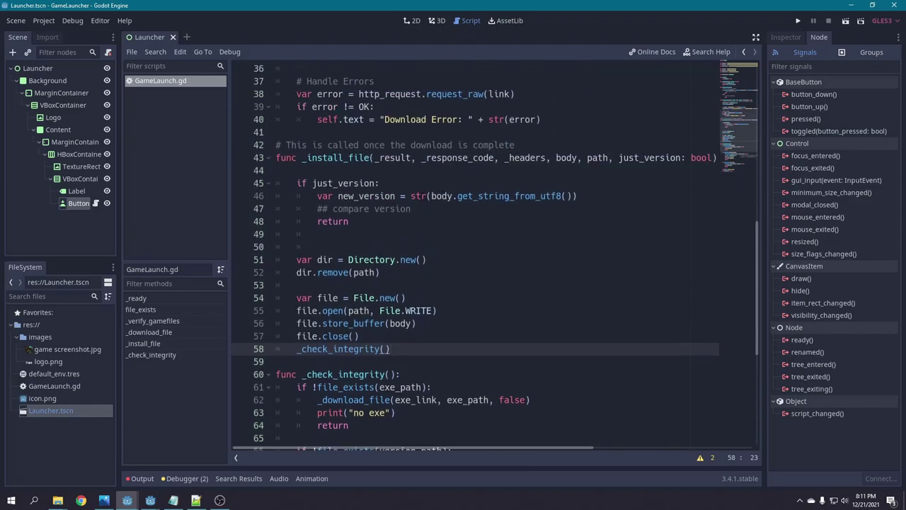
scroll(339, 221, "up", 3)
scroll(339, 222, "up", 4)
Replace the download-everything placeholder in _verify_gamefiles' else branch with _check_integrity().
left_click_drag(338, 222, 312, 208)
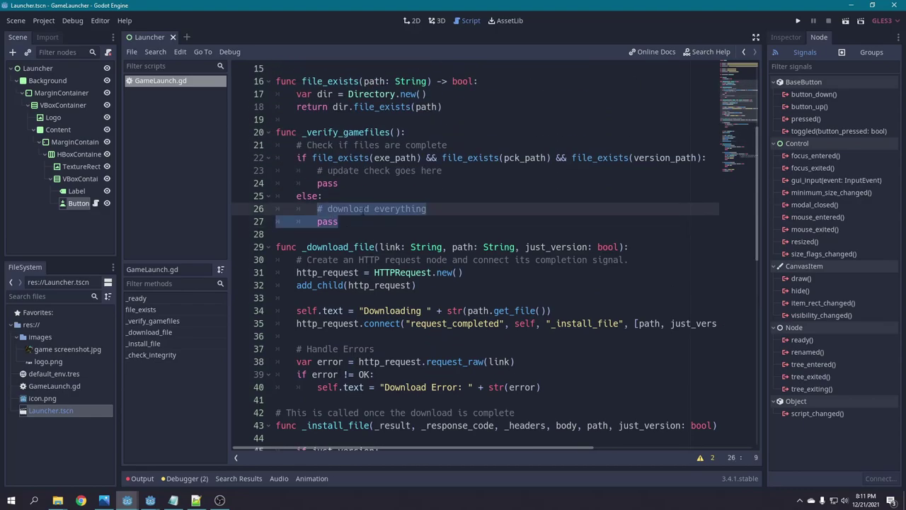
key("BackSpace")
type("_ch")
key("Return")
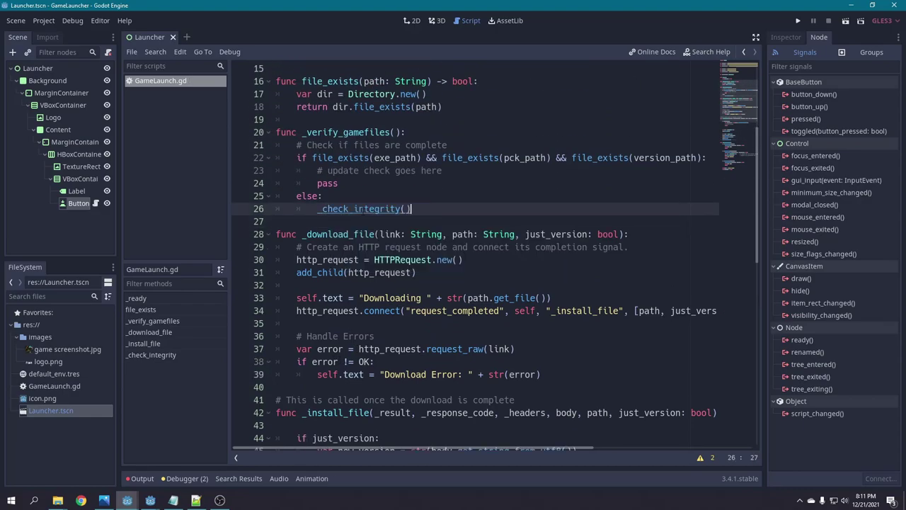
scroll(420, 202, "down", 3)
scroll(427, 277, "down", 6)
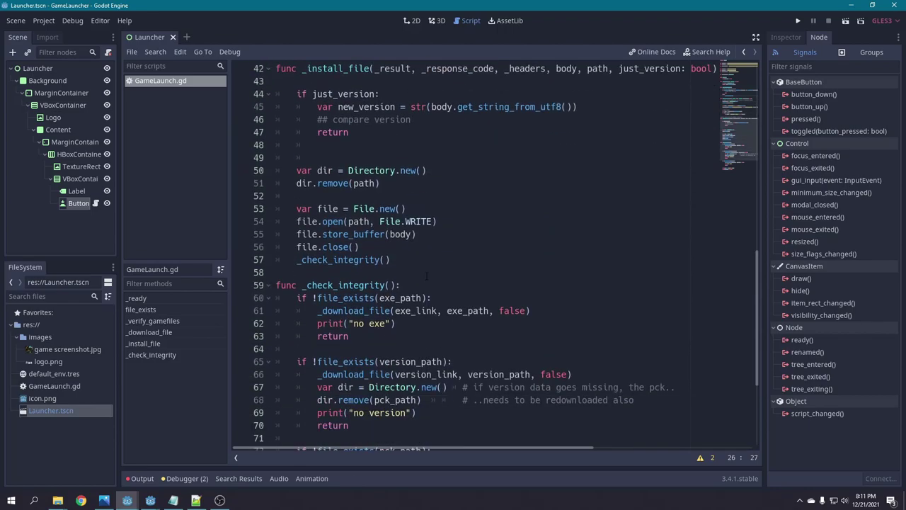
scroll(356, 386, "down", 4)
left_click(356, 386)
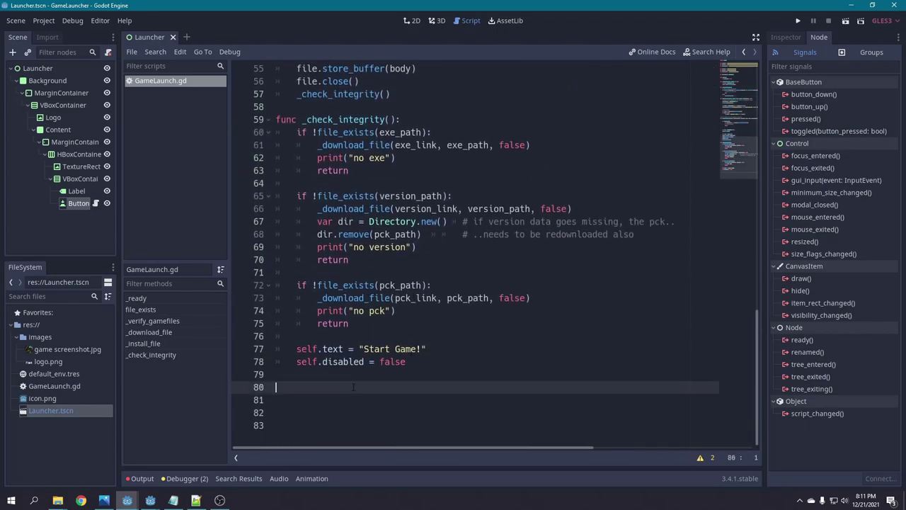
Declare _compare_version(new_version) and paste code reading the stored version file.
type("func _compare")
key("BackSpace")
key("BackSpace")
key("BackSpace")
type("pare_version(new_version):")
key("Return")
type("var file = File.new() \tfile.open(version_path, File.READ) \tvar cur_version = file.get_as_text(); \tfile.close()")
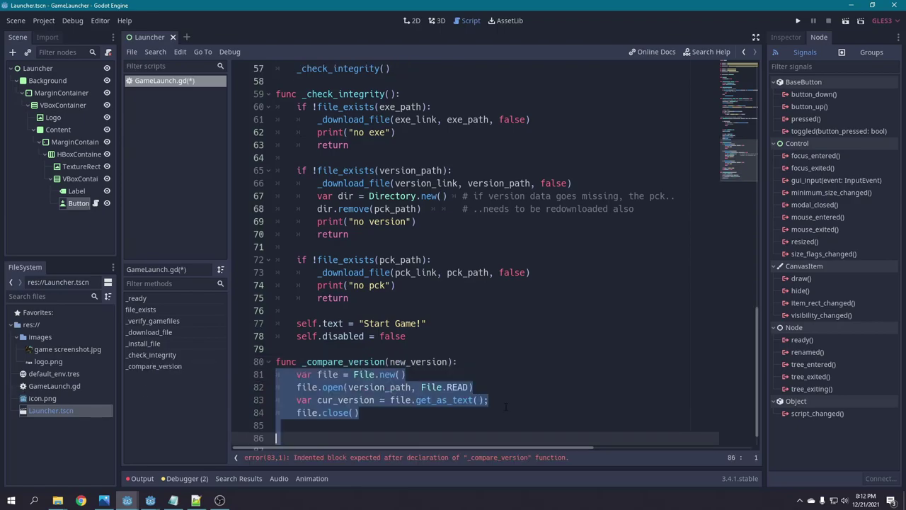
left_click(524, 423)
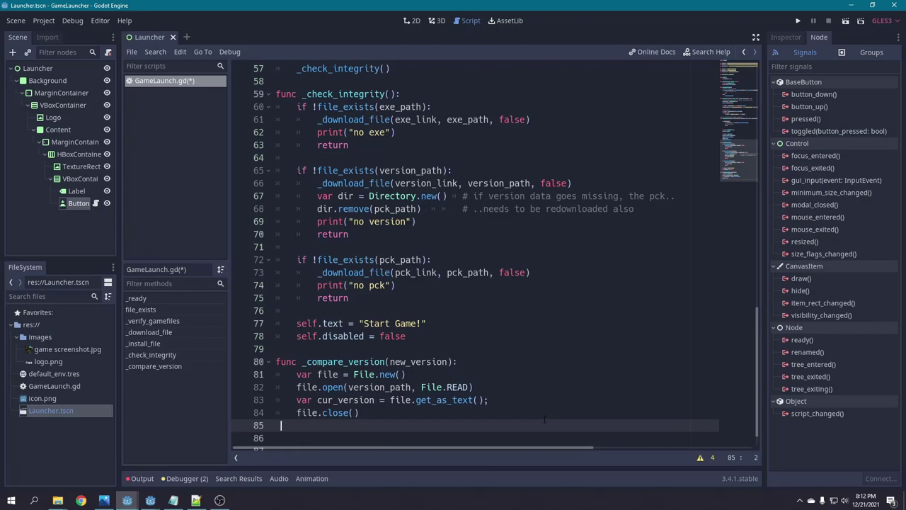
Add the newer-version check that removes the version file and calls _check_integrity(), then save.
type("if int(new_version) > int(cur_version): \t\tvar dir = Directory.new() \t\tdir.remove(version_path)")
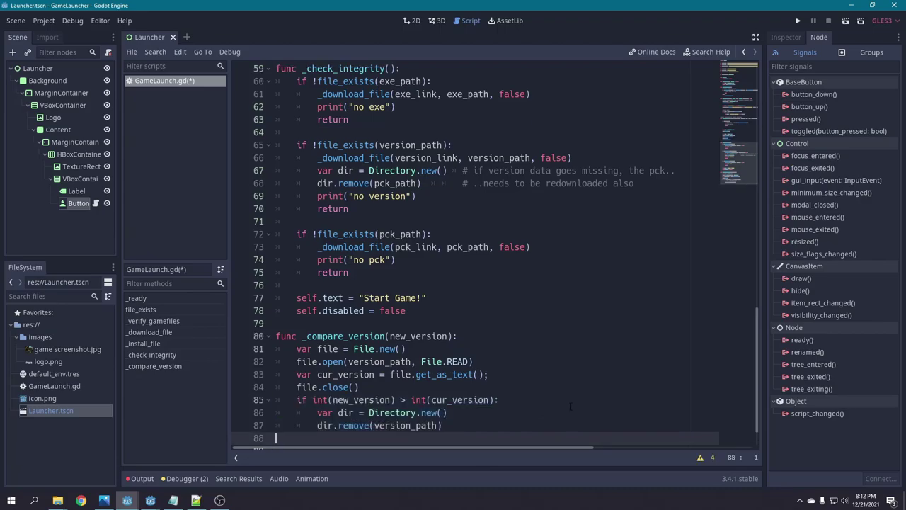
scroll(568, 410, "down", 2)
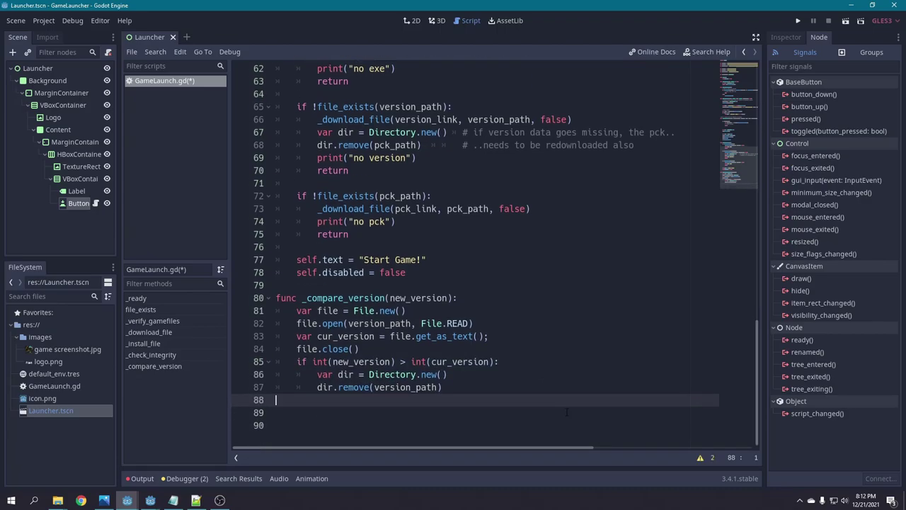
type("_check_integrity()")
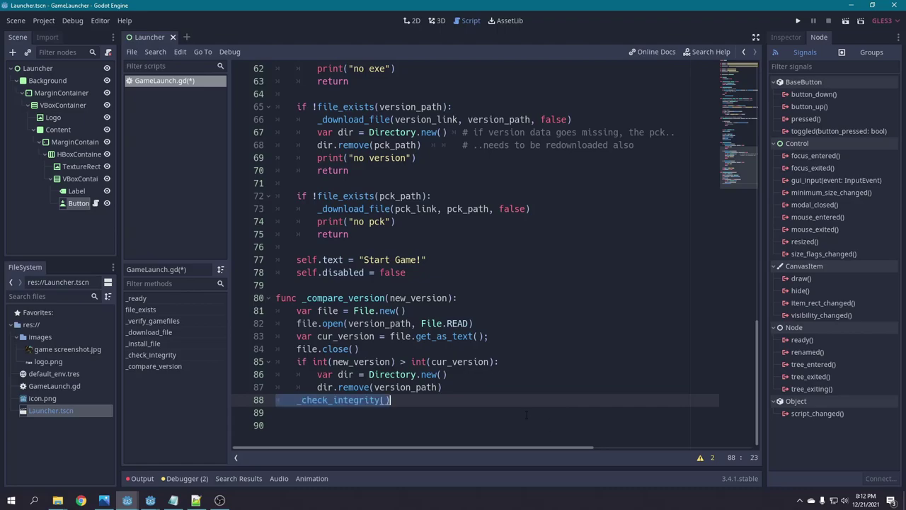
key("Down")
key("ctrl+s")
key("Down")
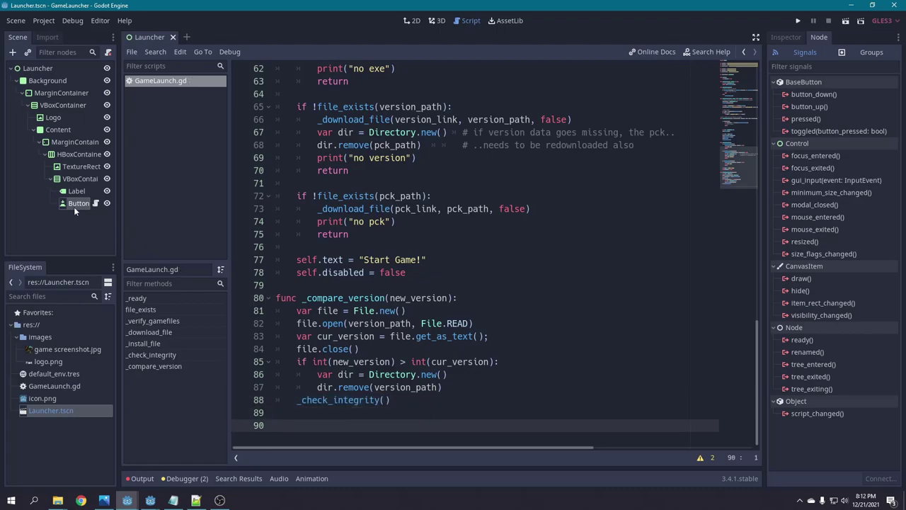
Connect the Button node's pressed() signal to a new _on_Button_pressed method in GameLaunch.gd.
left_click(74, 205)
left_click(787, 37)
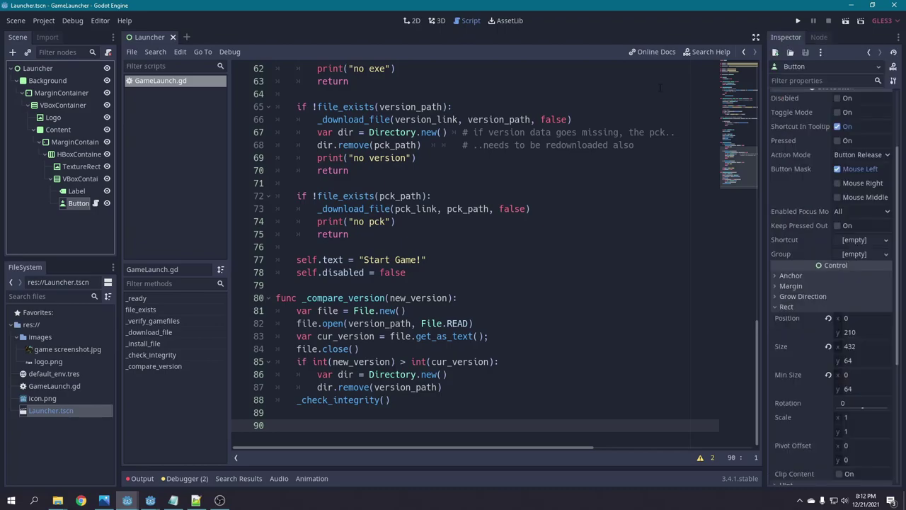
left_click(75, 205)
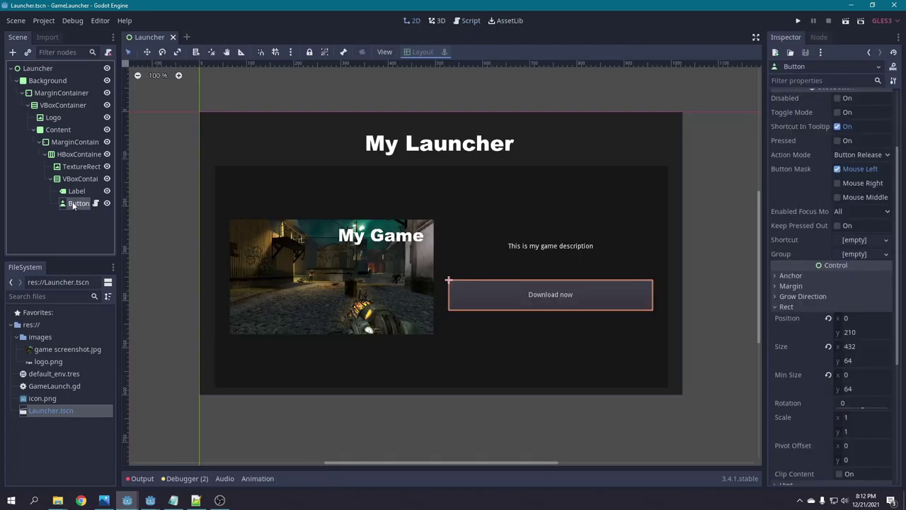
left_click(816, 37)
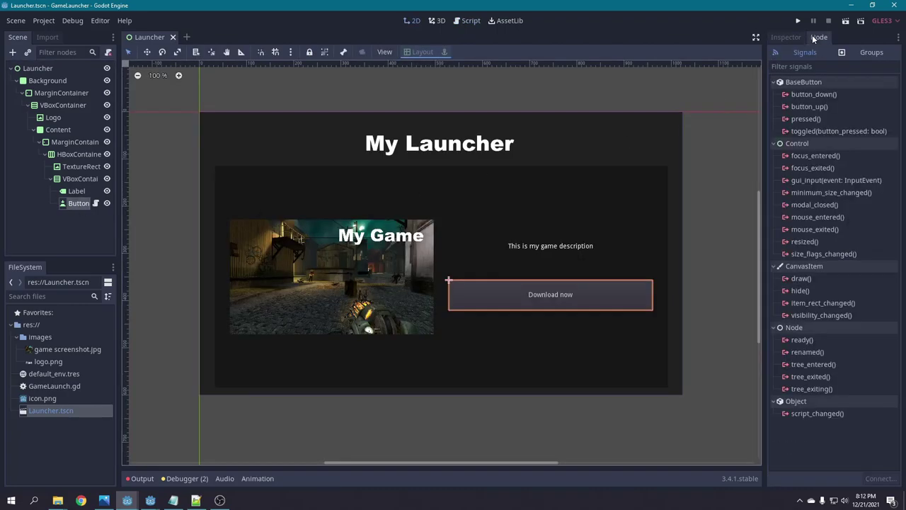
double_click(807, 118)
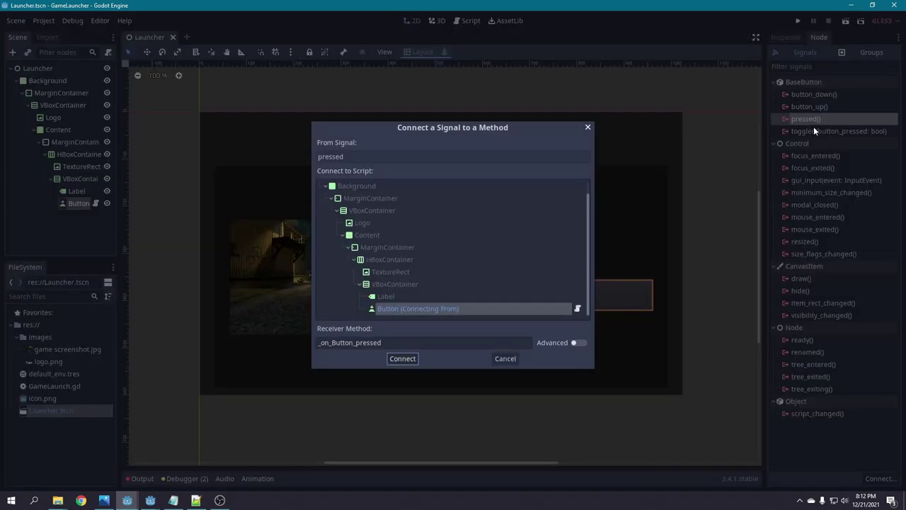
left_click(403, 359)
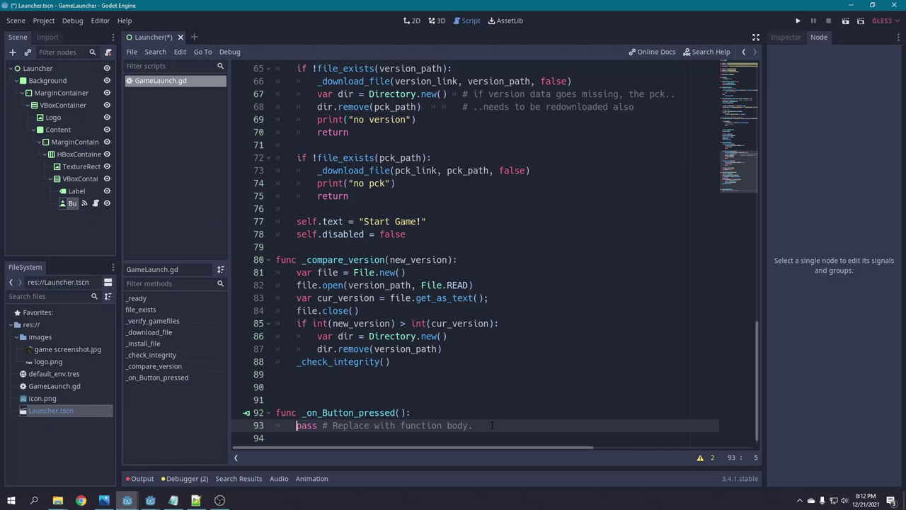
Define _start_game() running OS.shell_open(OS.get_user_data_dir() + "/myGame.exe").
key("Up")
key("Up")
key("Up")
type("func _start_game():")
key("Return")
type("OS.shell_open(OS.get")
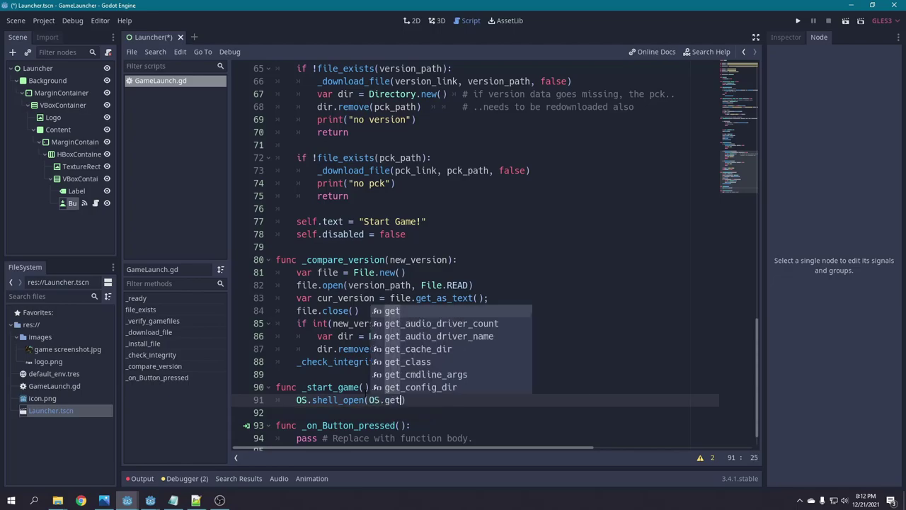
type("_us")
key("Return")
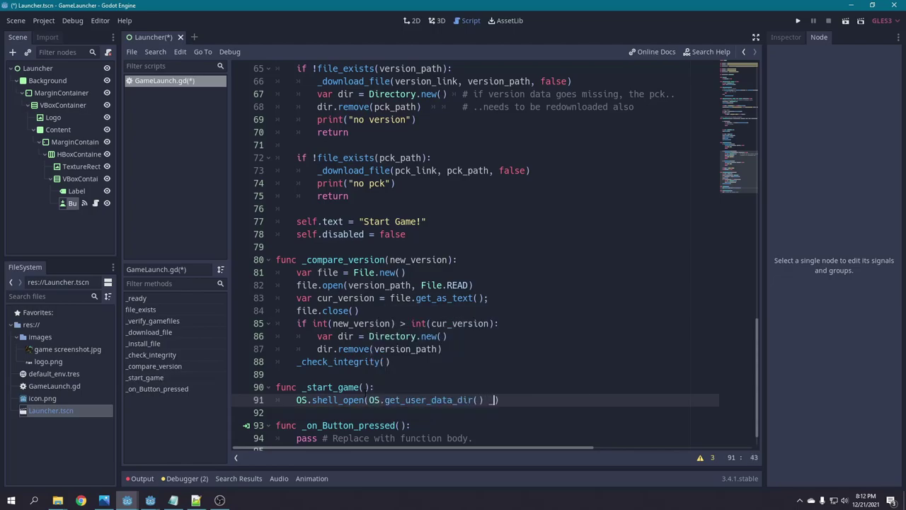
type("+ \"myGame.exe")
scroll(509, 358, "down", 1)
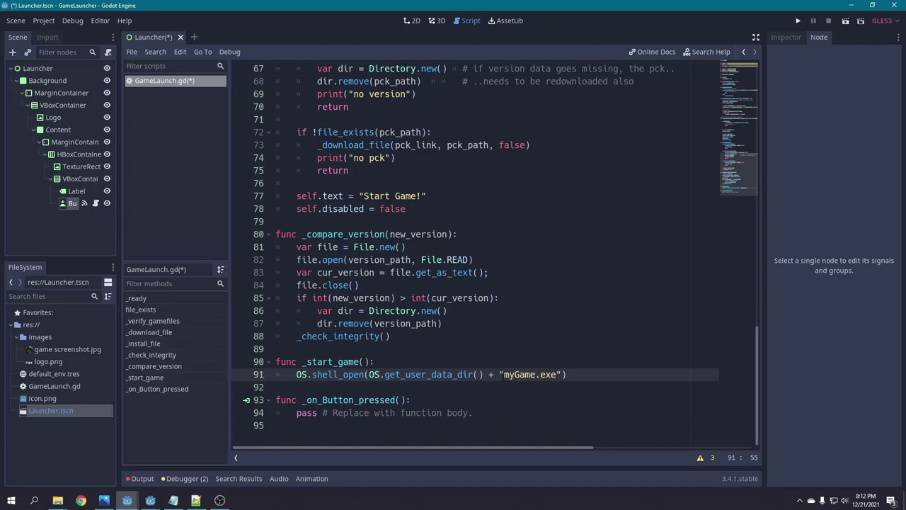
left_click(504, 373)
type("/")
Replace pass in _on_Button_pressed with _start_game() and save the script.
left_click(506, 411)
key("shift+Home")
type("_start")
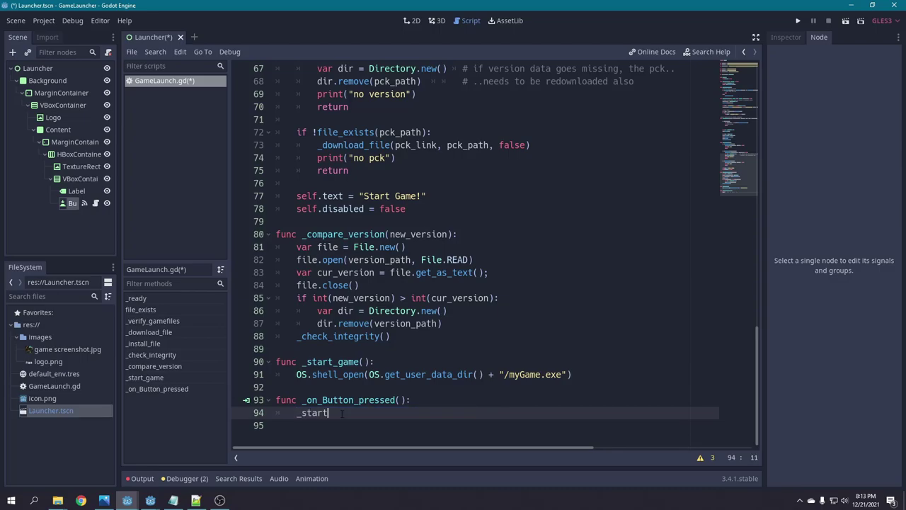
type("_game(")
key("ctrl+s")
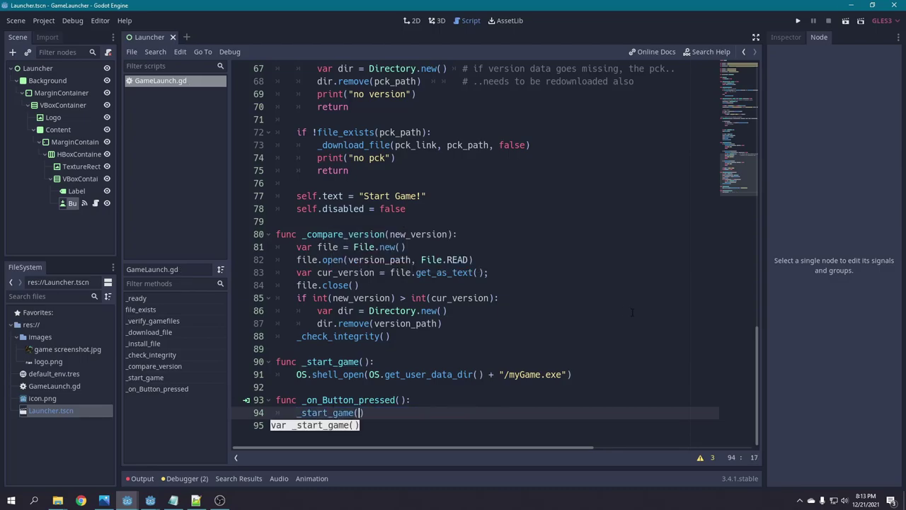
scroll(632, 312, "up", 10)
scroll(496, 297, "up", 2)
Replace the line 46 comment with a _compare_version(new_version) call.
scroll(378, 283, "up", 3)
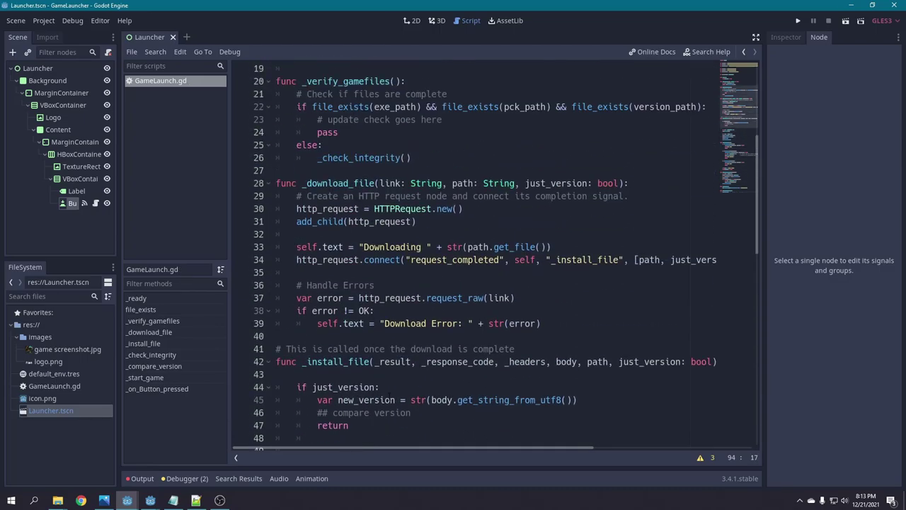
scroll(388, 394, "down", 2)
left_click_drag(411, 337, 317, 336)
type("compare")
key("Return")
type("new_version")
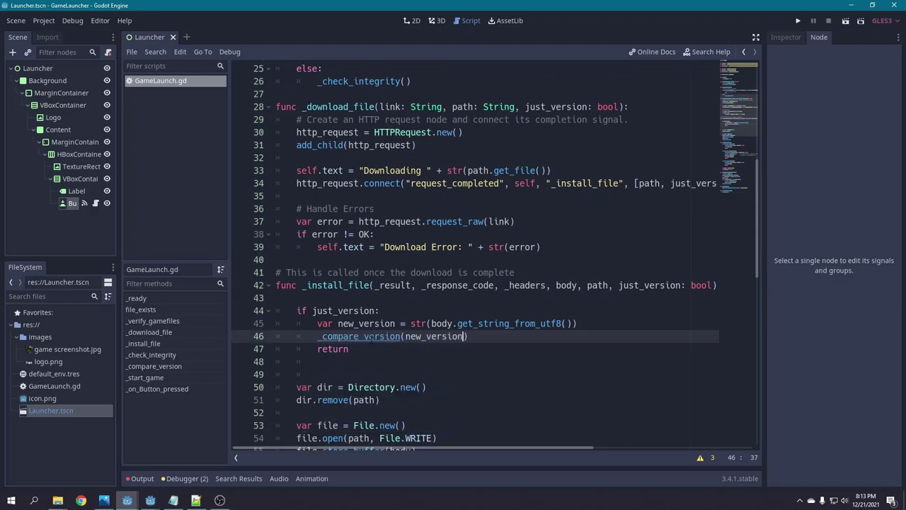
left_click_drag(317, 336, 467, 337)
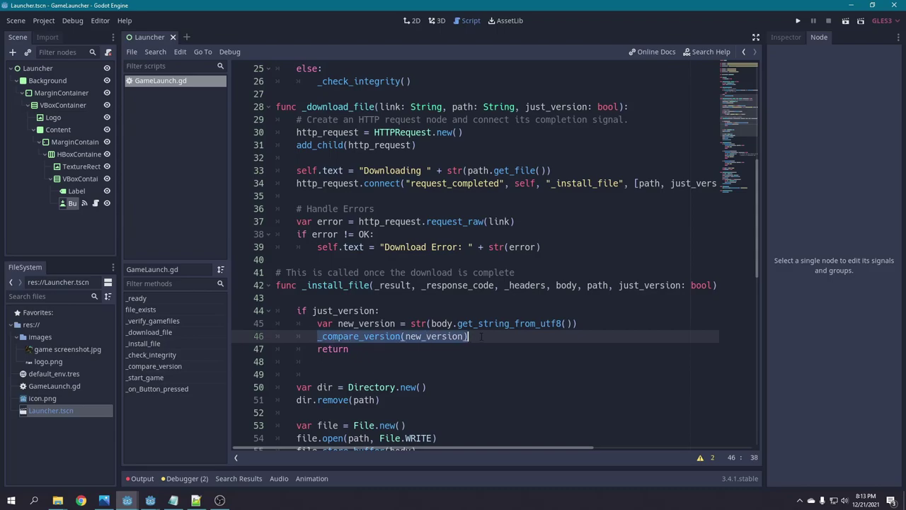
left_click(373, 349)
Replace the line 23 comment with _download_file(version_link, version_path, true) and save.
scroll(374, 361, "up", 4)
scroll(372, 342, "up", 2)
left_click_drag(442, 273, 317, 272)
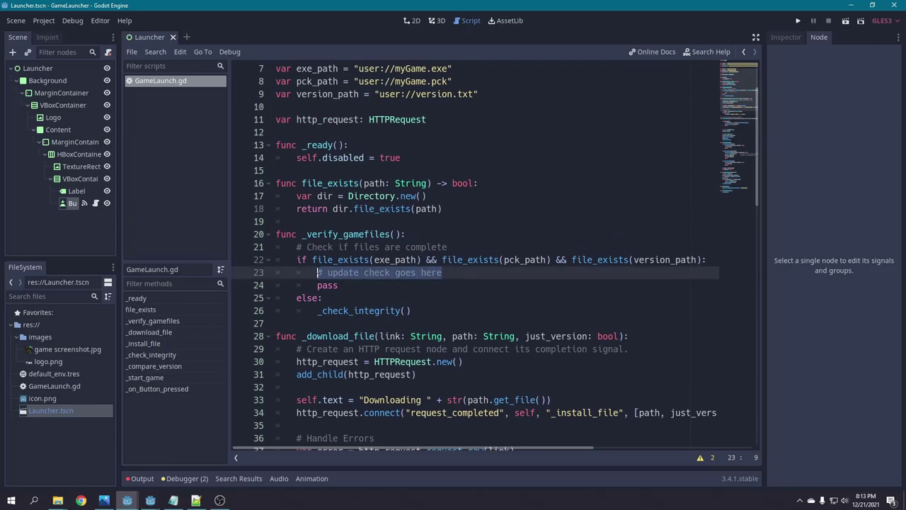
type("_do")
key("Return")
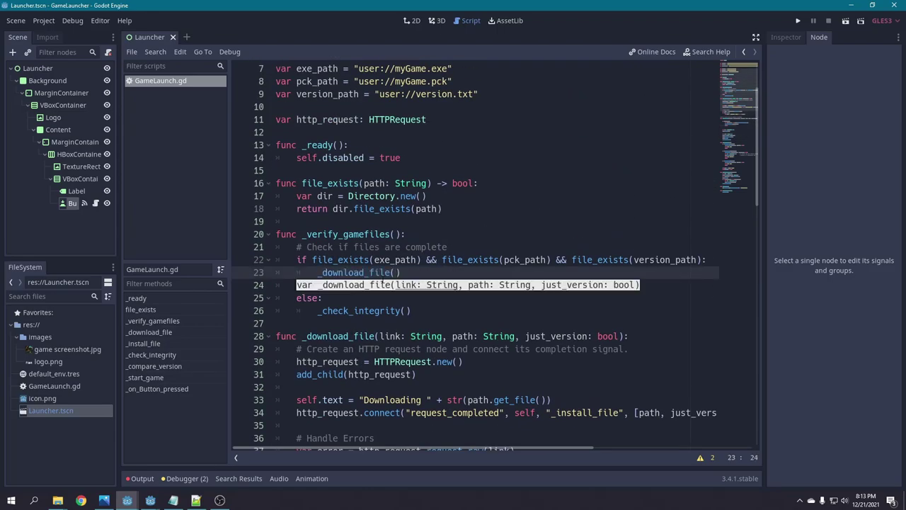
type("ver")
key("Return")
type(", version_path, true")
key("ctrl+s")
Scroll down through GameLaunch.gd to review the updated code.
left_click(470, 282)
scroll(475, 290, "down", 1)
left_click(479, 300)
scroll(484, 308, "down", 10)
scroll(484, 307, "down", 8)
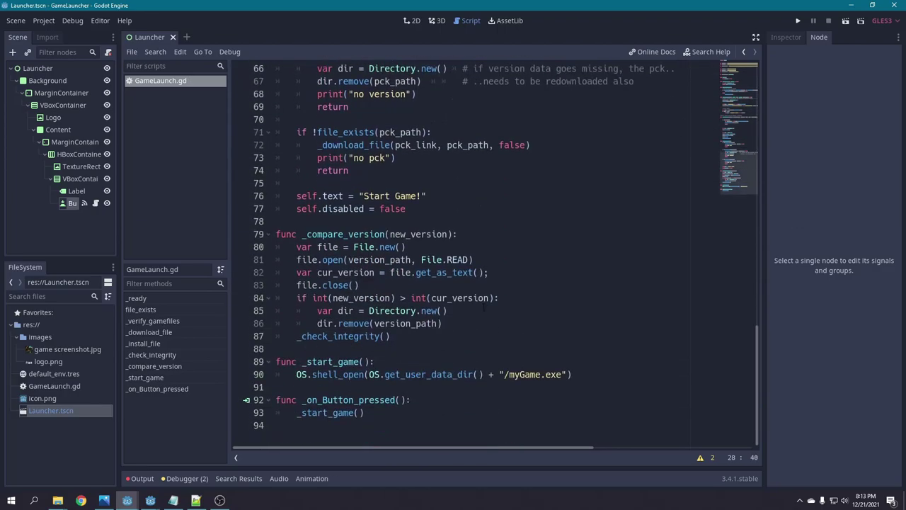
left_click(397, 412)
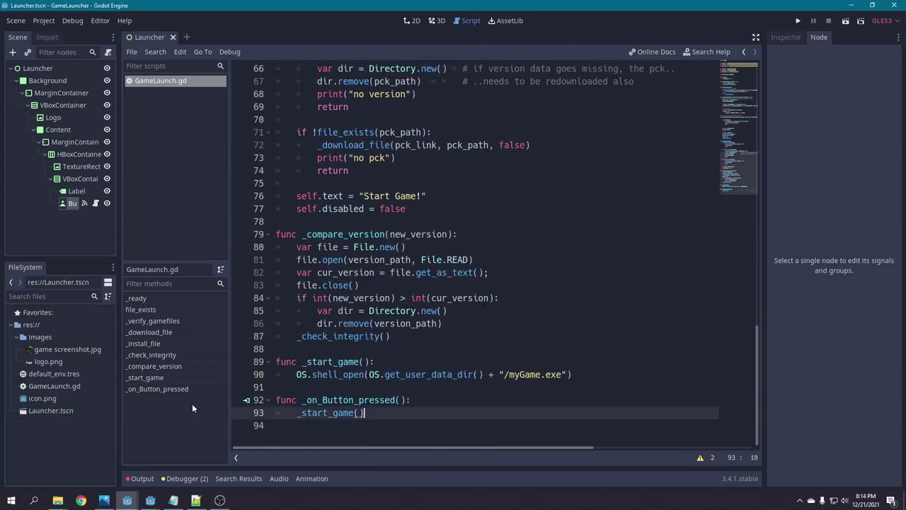
Set Launcher.tscn as the main scene and test-run the launcher, then close it.
right_click(49, 410)
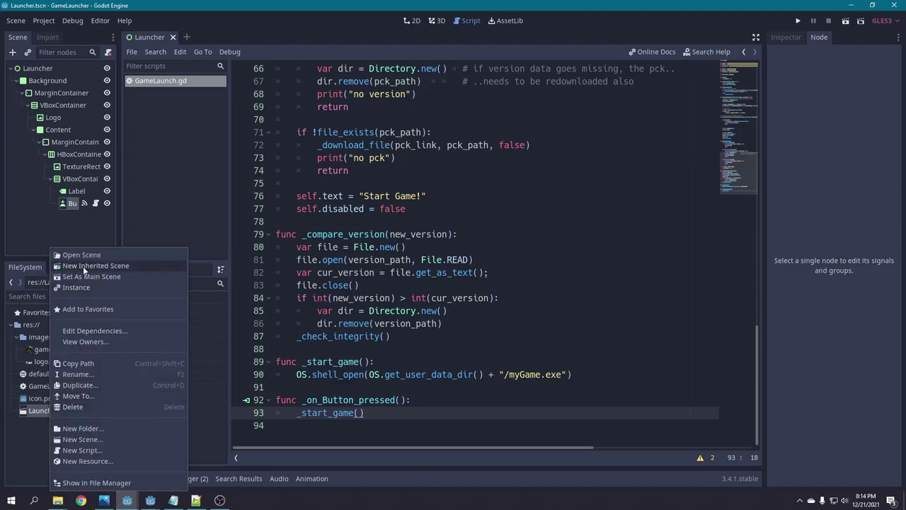
left_click(126, 278)
left_click(796, 22)
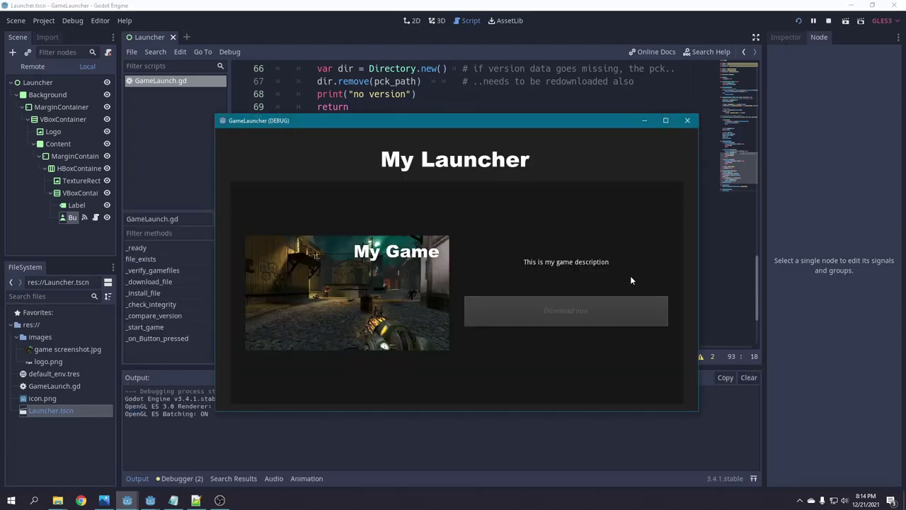
left_click(686, 120)
Return to the top of the script and place the caret after the _ready() header.
scroll(482, 205, "up", 5)
scroll(482, 205, "up", 10)
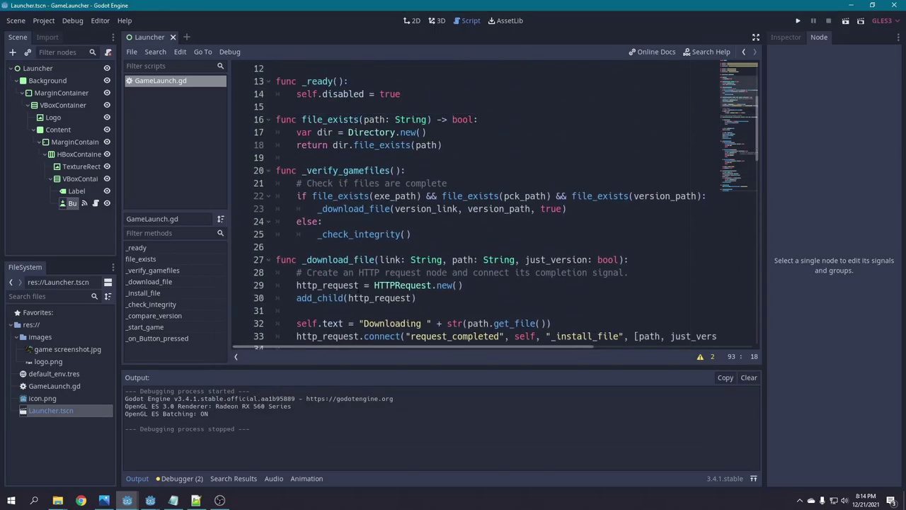
scroll(366, 223, "up", 4)
left_click(366, 222)
Call _verify_gamefiles() at the start of _ready() and run the launcher project.
key("Return")
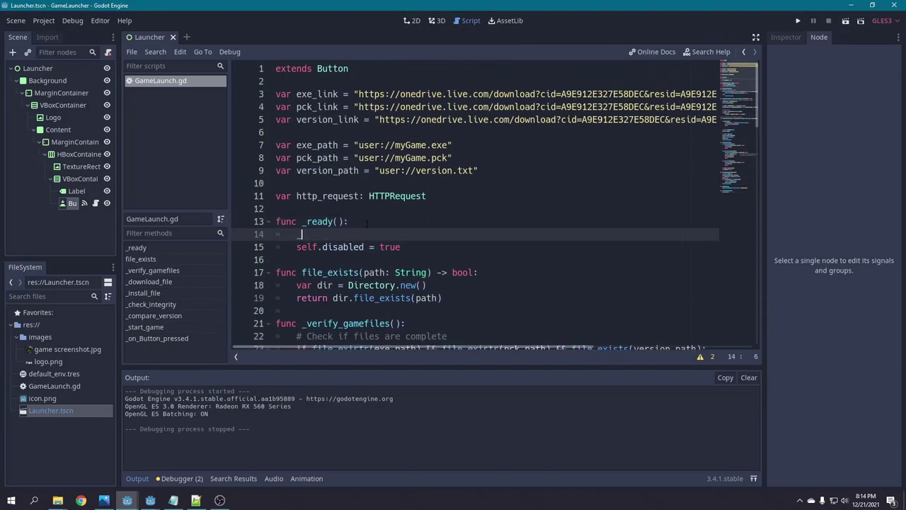
type("_ver")
key("Return")
left_click(796, 21)
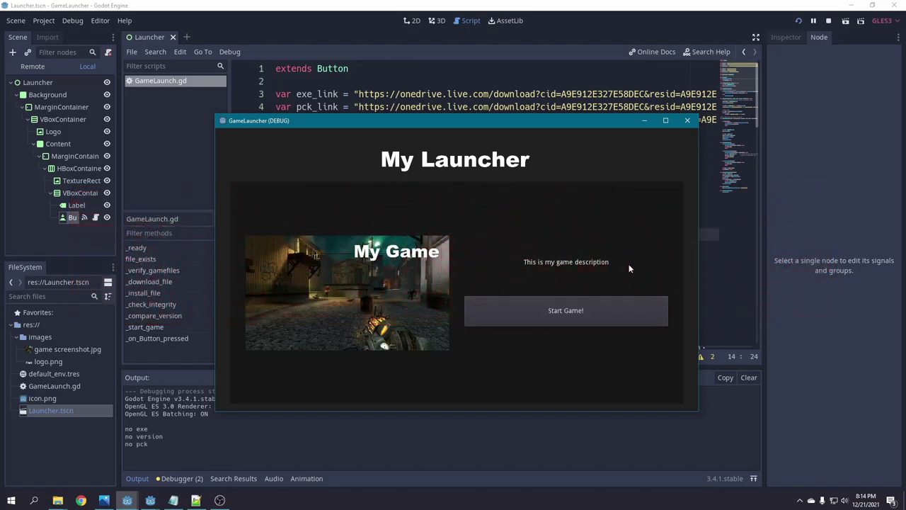
Start Railshot from the launcher, quit it, then rerun and close the launcher.
left_click(568, 315)
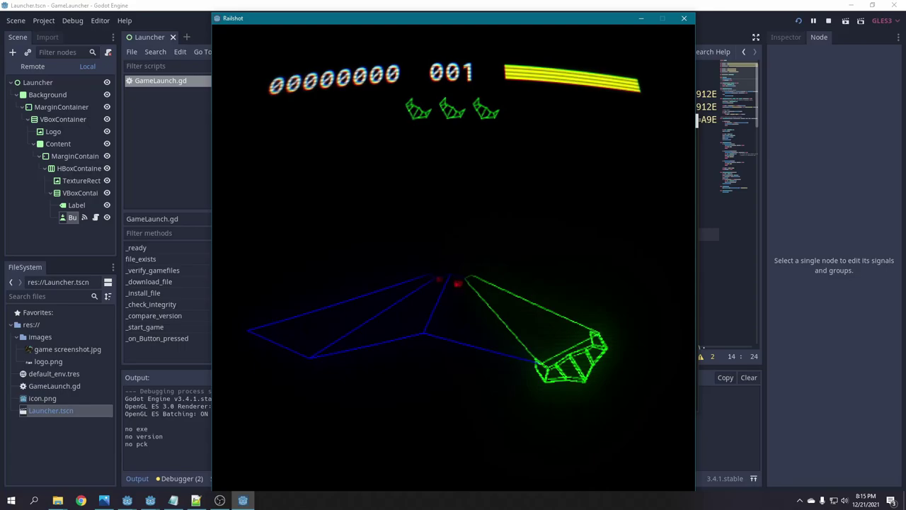
key("alt+F4")
left_click(687, 120)
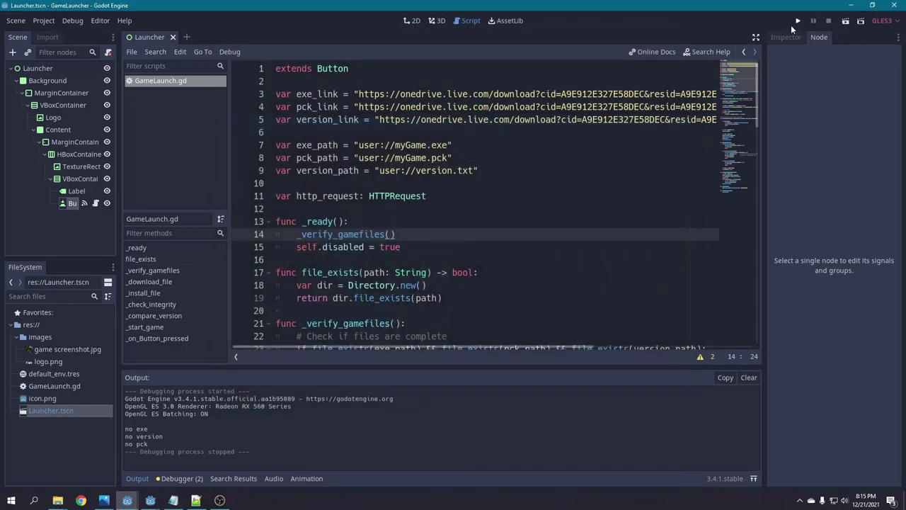
left_click(799, 21)
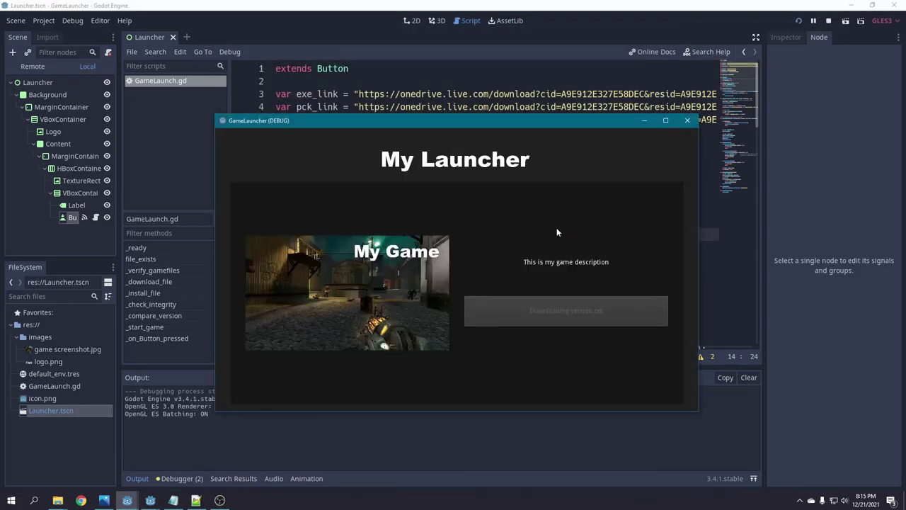
left_click(686, 120)
Delete myGame.pck from %appdata% Godot > app_userdata > GameLauncher.
key("super+r")
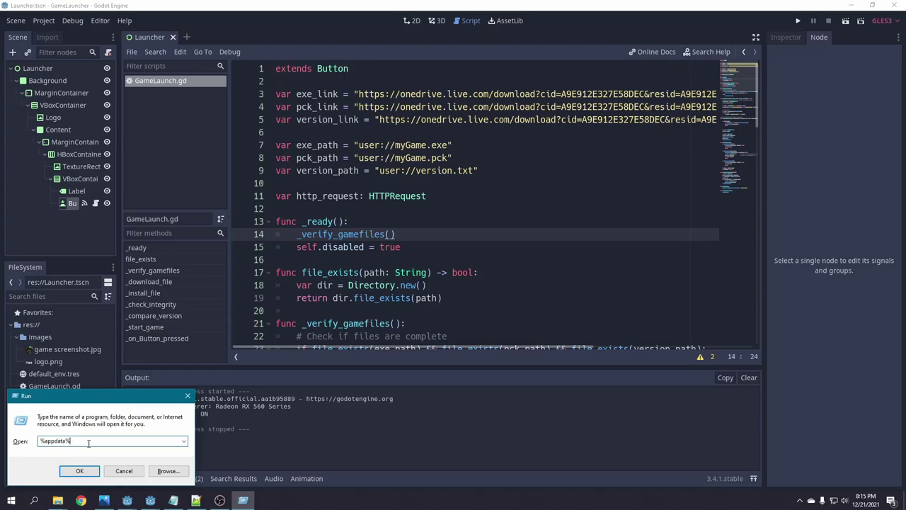
left_click(80, 473)
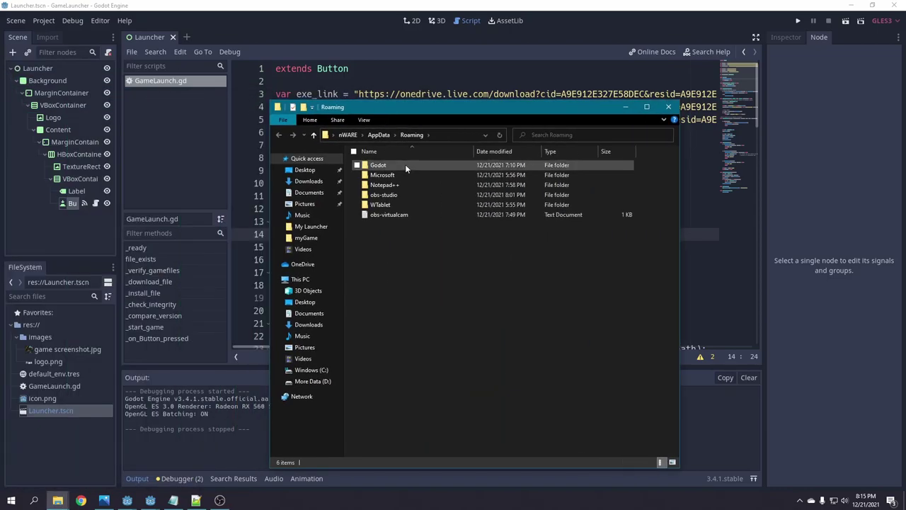
double_click(405, 167)
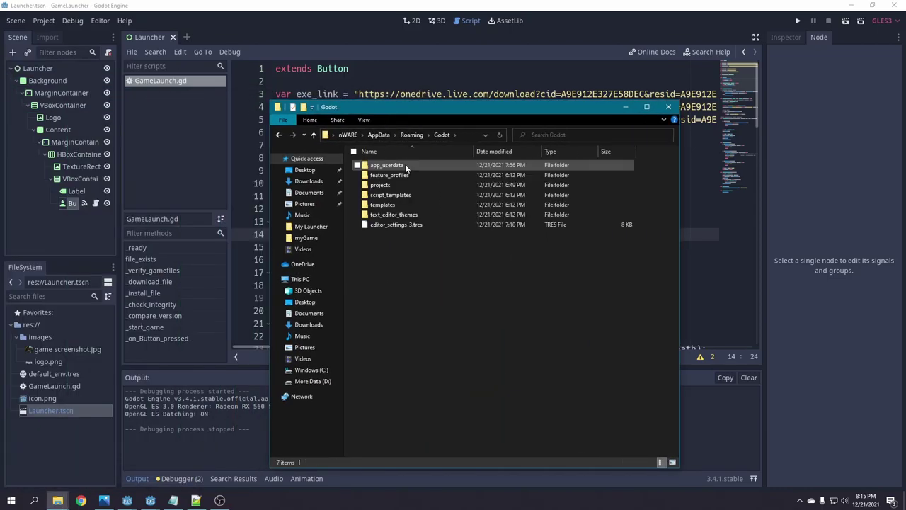
double_click(387, 167)
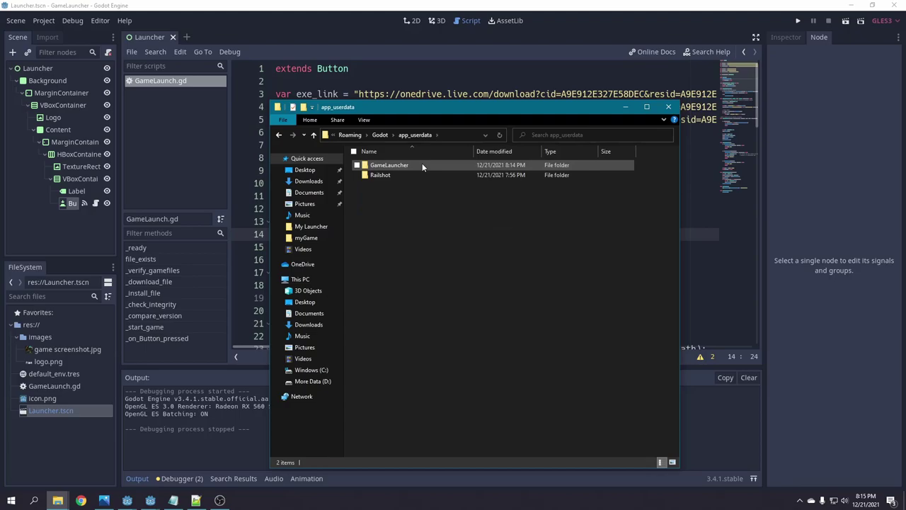
double_click(422, 164)
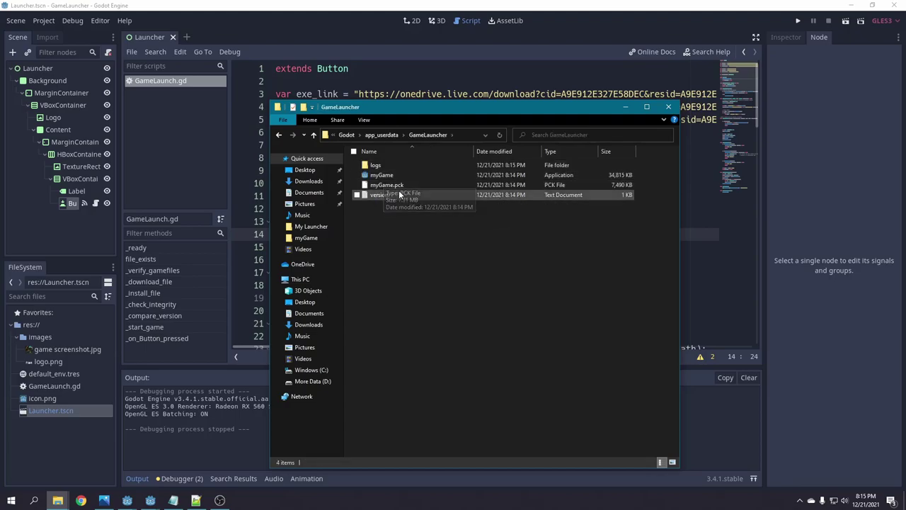
left_click_drag(388, 212, 386, 176)
left_click(422, 206)
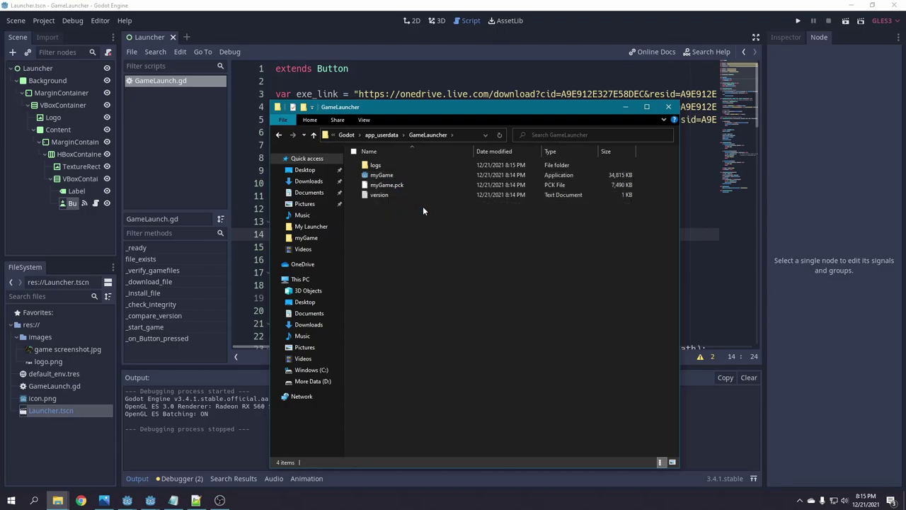
left_click(396, 183)
key("Delete")
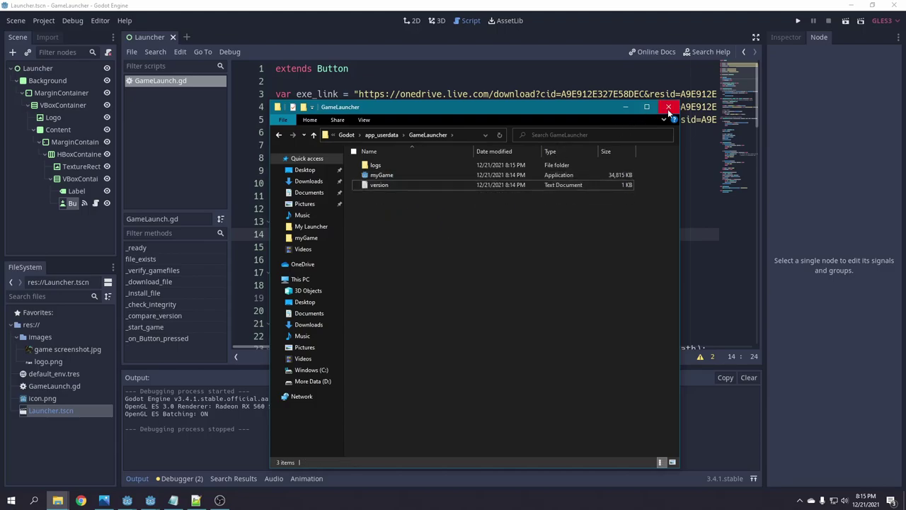
Rerun the launcher so it re-downloads myGame.pck, then start Railshot.
left_click(667, 109)
left_click(797, 20)
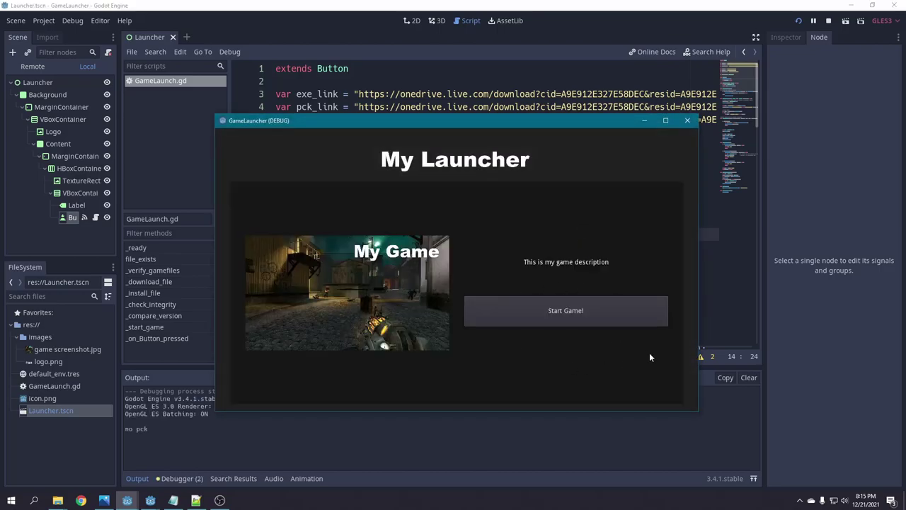
left_click(569, 310)
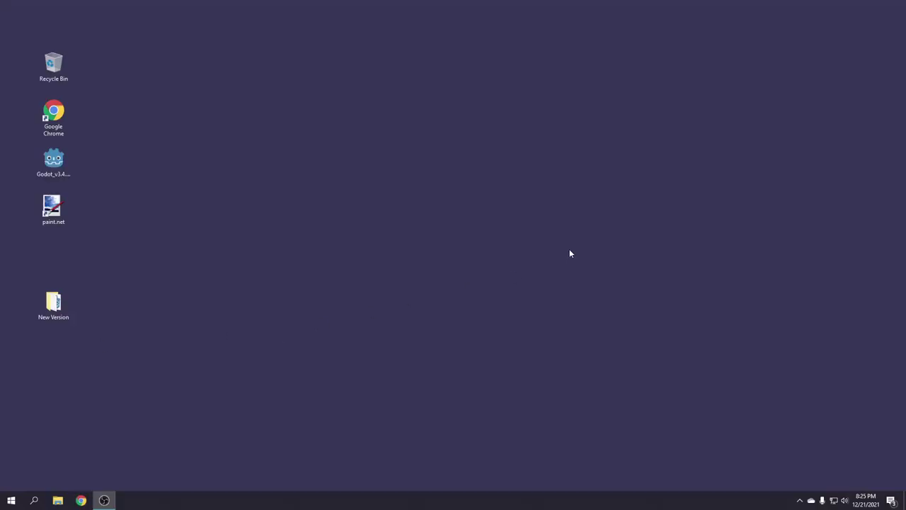
Open OneDrive myLauncher > myGame beside the desktop New Version folder.
key("super+e")
left_click(491, 283)
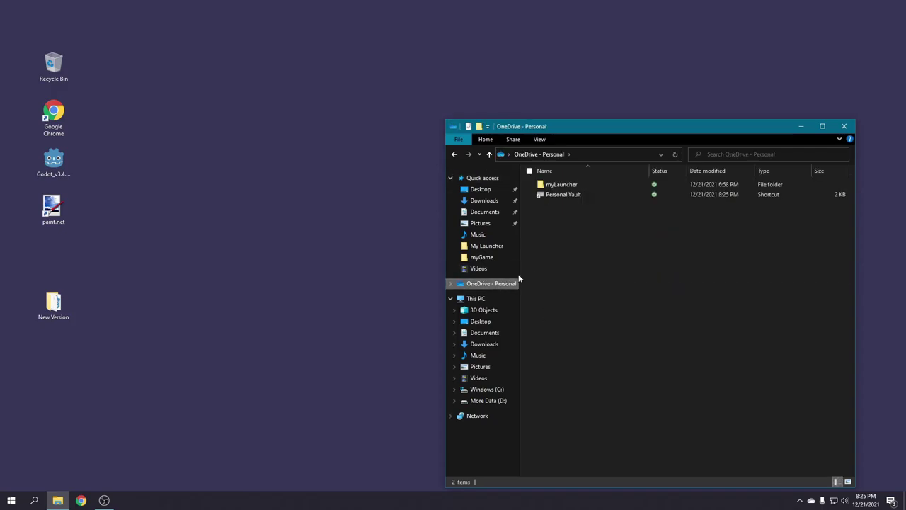
double_click(560, 185)
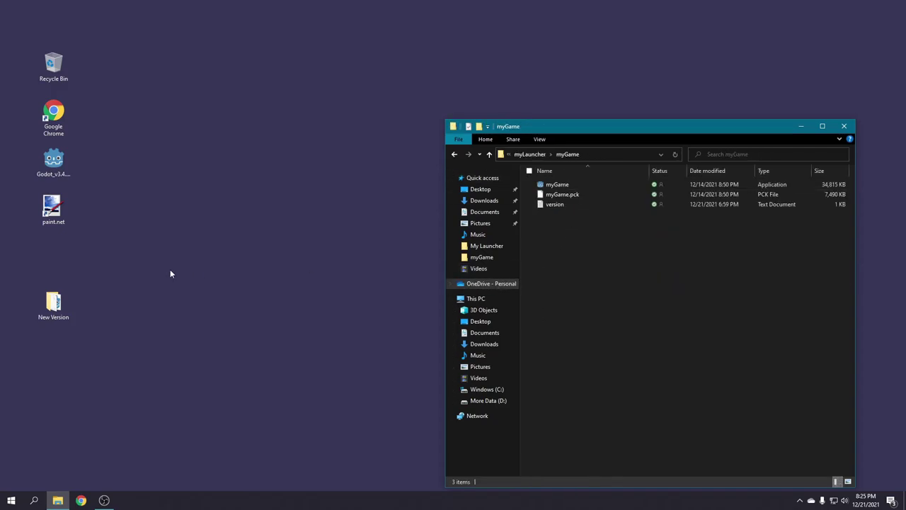
double_click(53, 304)
left_click_drag(629, 14, 206, 123)
Replace myGame and myGame.pck with the New Version files, then open the version file.
mouse_move(172, 196)
left_mouse_down()
mouse_move(152, 174)
mouse_move(607, 255)
left_mouse_up()
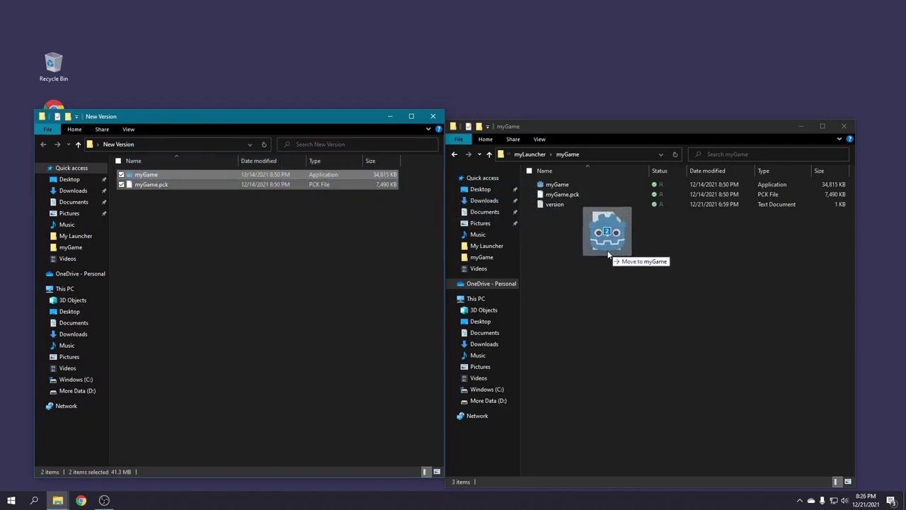
left_click(254, 175)
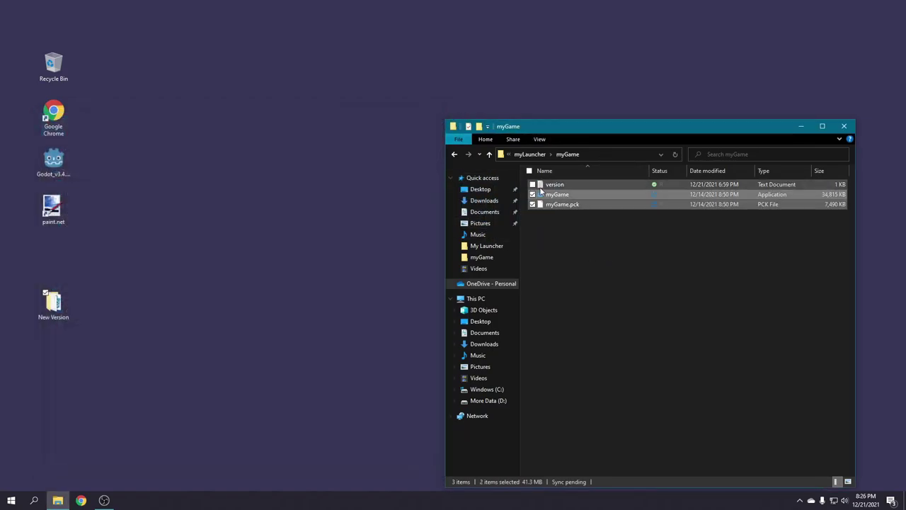
double_click(554, 184)
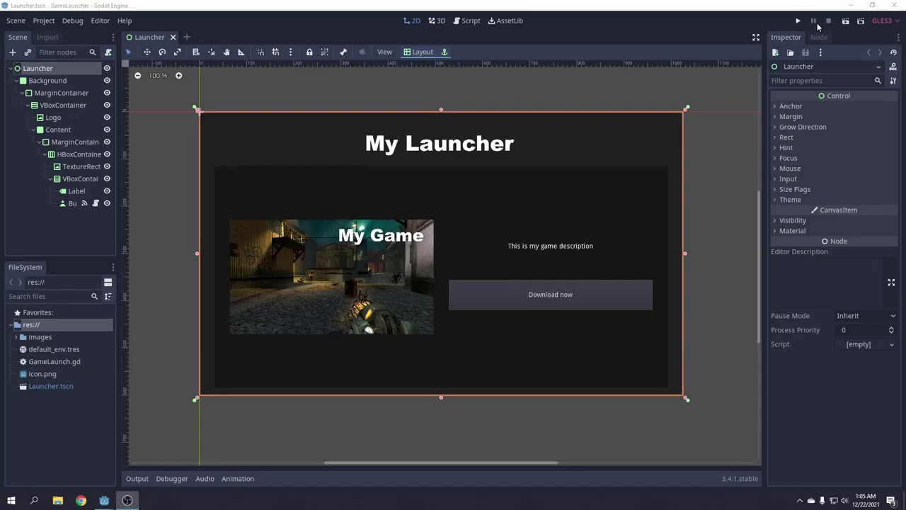
Run GameLauncher to download the updated game and start the new Railshot version.
left_click(798, 21)
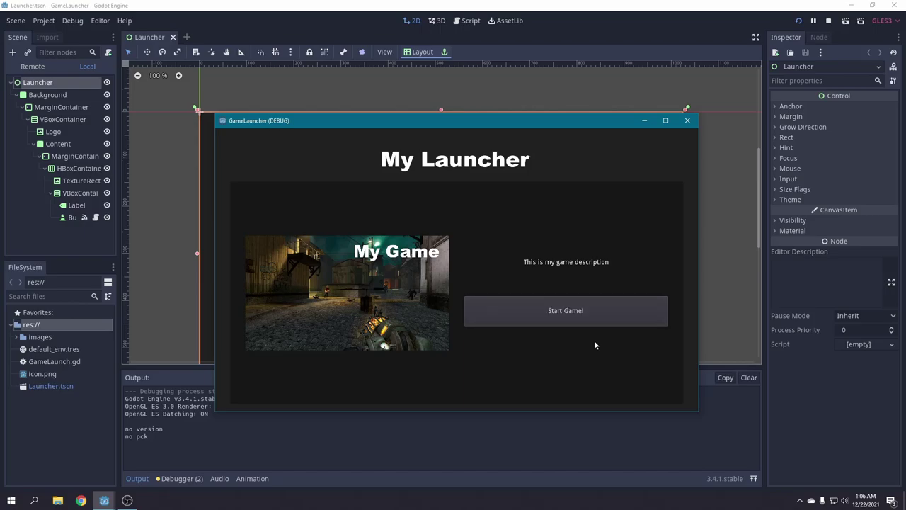
left_click(579, 317)
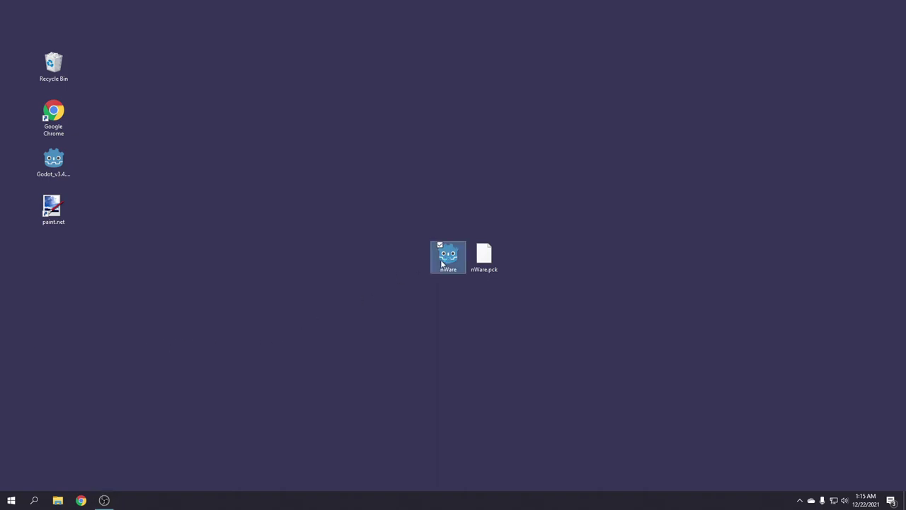
Launch nWare, confirm a username, and install Railshot from the library.
double_click(448, 257)
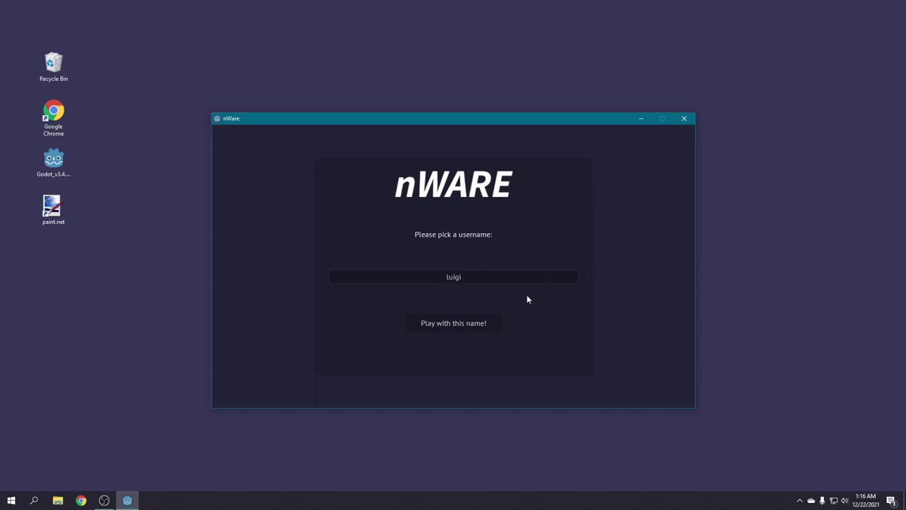
left_click(453, 323)
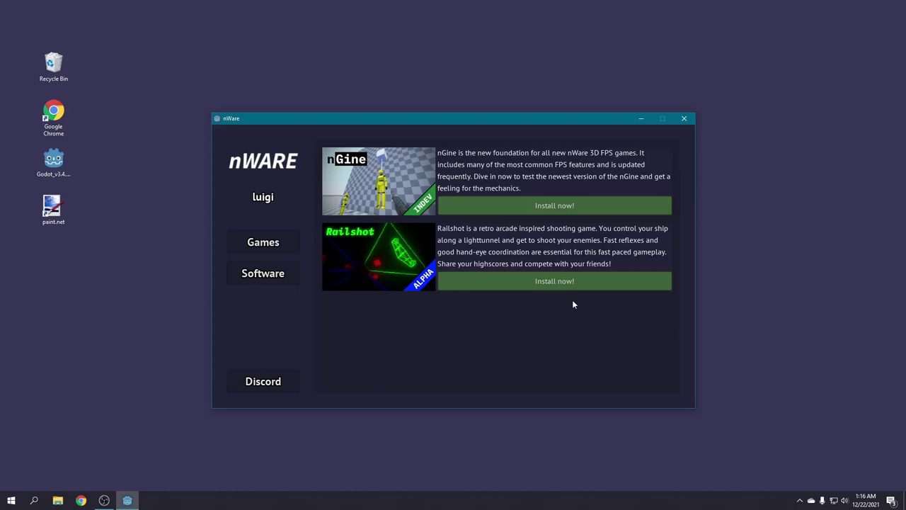
left_click(553, 284)
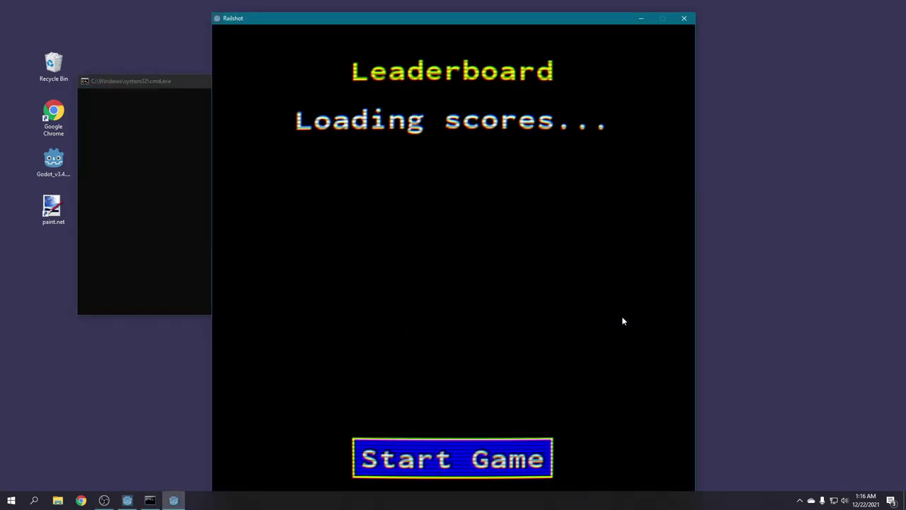
Start a Railshot game and steer around the tube rim clearing the first levels.
key("Return")
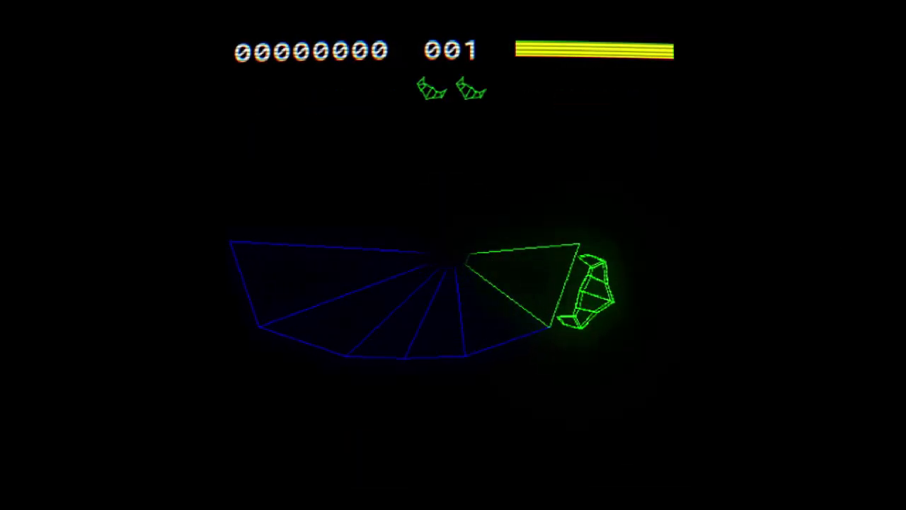
key("Left")
key("Right")
key("Right")
key("Left")
key("Left")
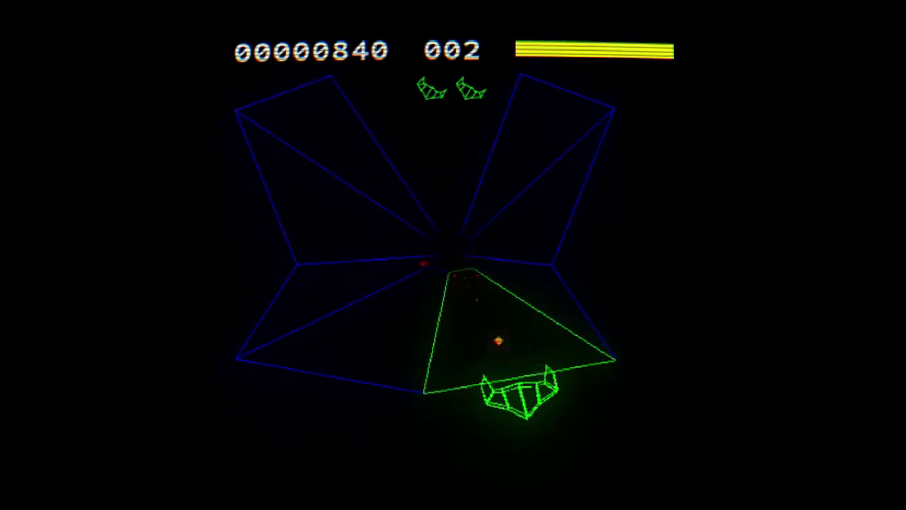
key("Left")
key("Left")
key("Left")
key("Right")
key("Right")
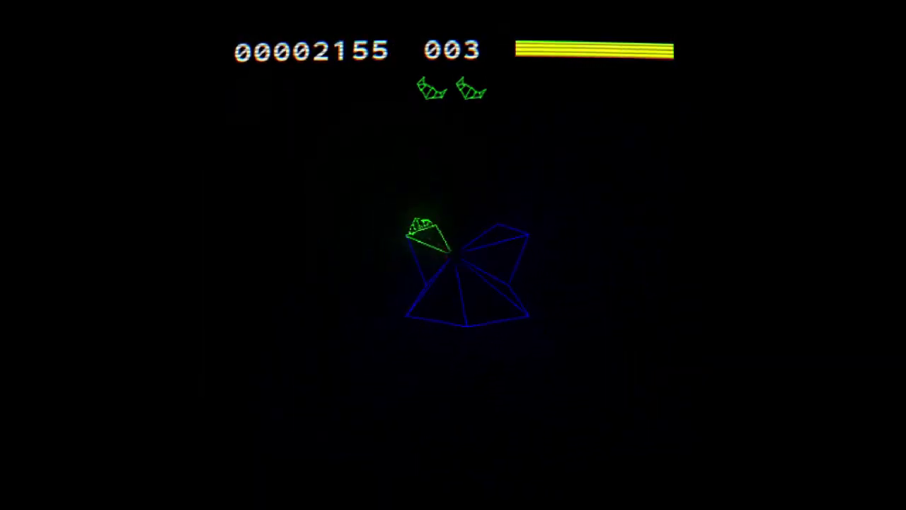
key("Left")
key("Right")
key("Left")
key("Left")
key("Left")
key("Left")
key("Left")
key("Left")
key("Left")
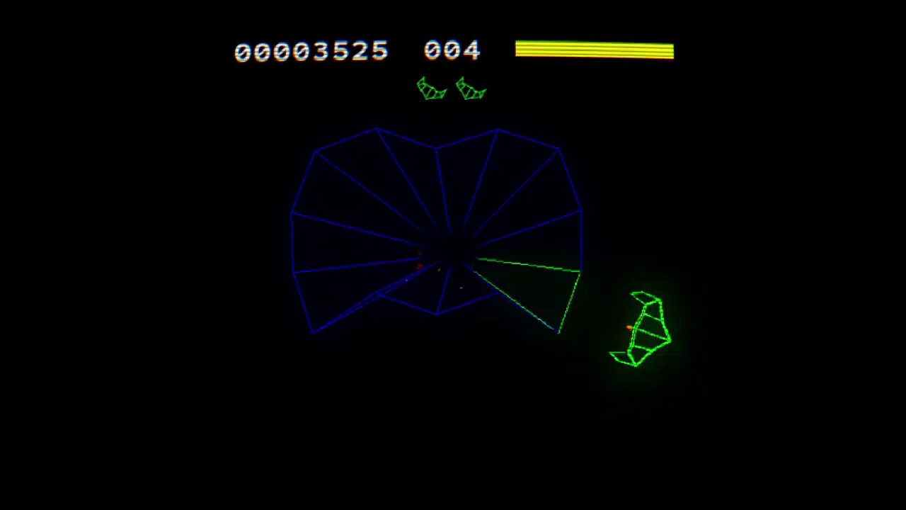
Keep circling and firing through levels 006 and 007 to reach level 009 at 12,445 points.
key("Left")
key("Left")
key("Left")
key("Left")
key("Left")
key("Left")
key("Left")
key("Left")
key("Left")
key("Left")
key("Left")
key("Left")
key("Left")
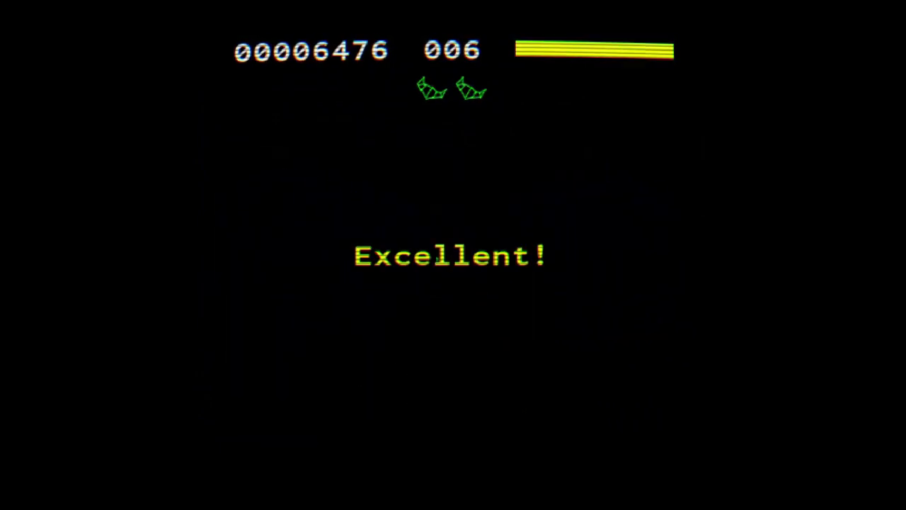
key("Left")
key("Left")
key("Right")
key("Left")
key("Left")
key("Left")
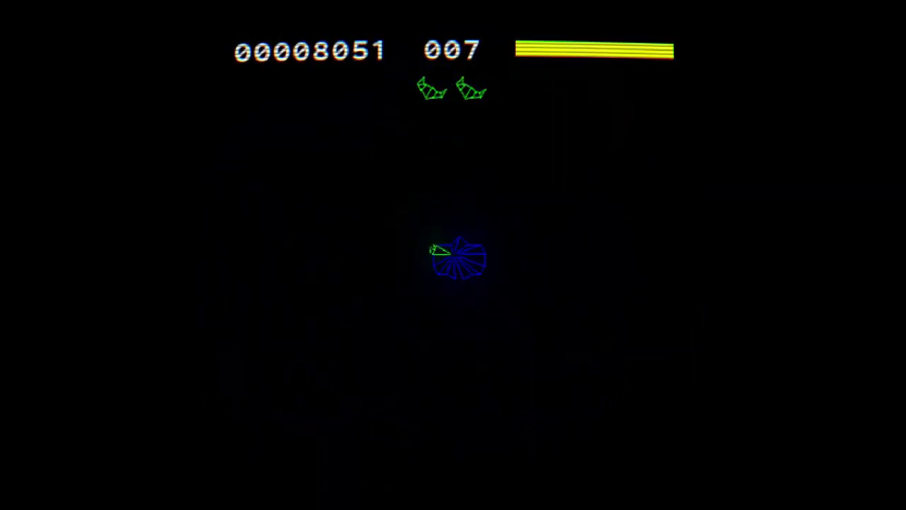
key("Left")
key("Right")
key("Left")
key("Left")
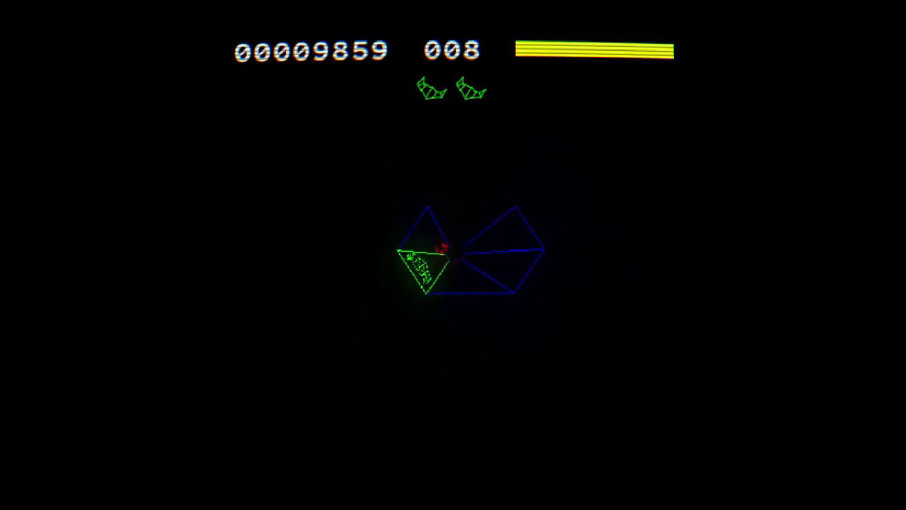
key("Left")
key("Left")
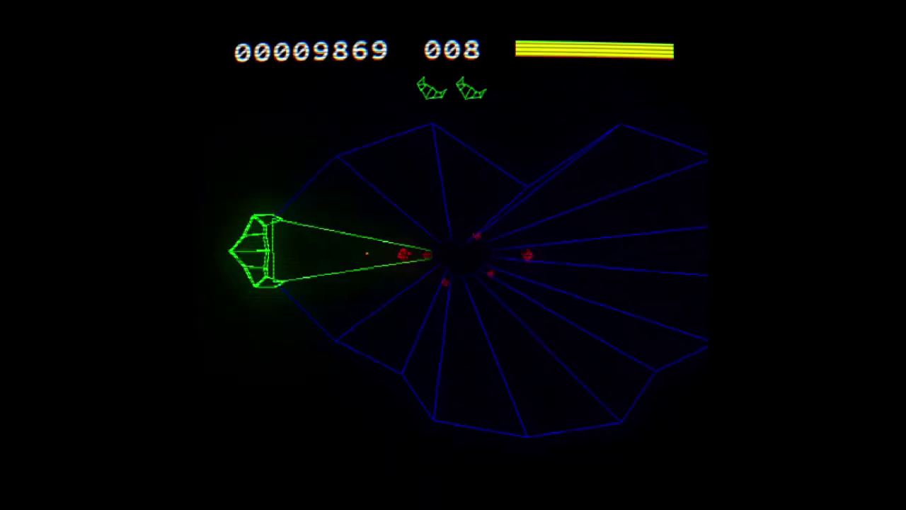
key("Right")
key("Right")
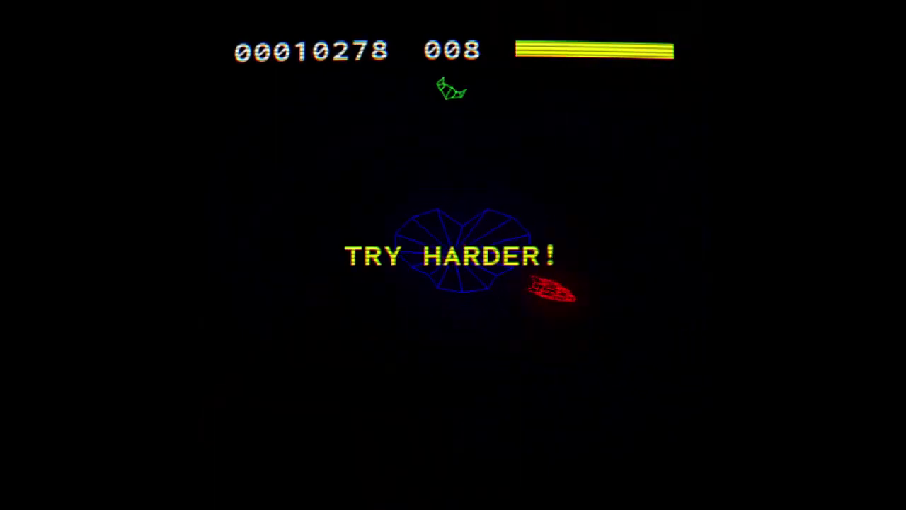
key("Right")
key("Right")
key("Right")
key("Right")
key("Right")
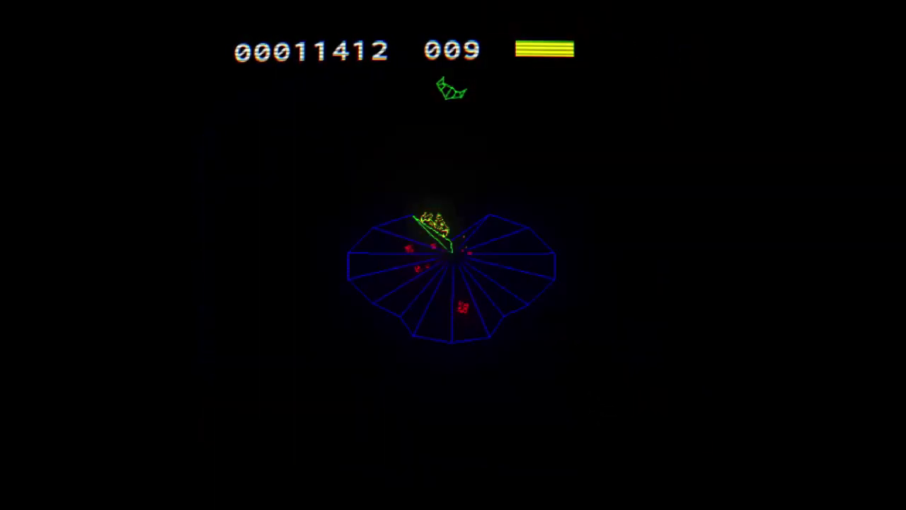
key("Right")
key("Right")
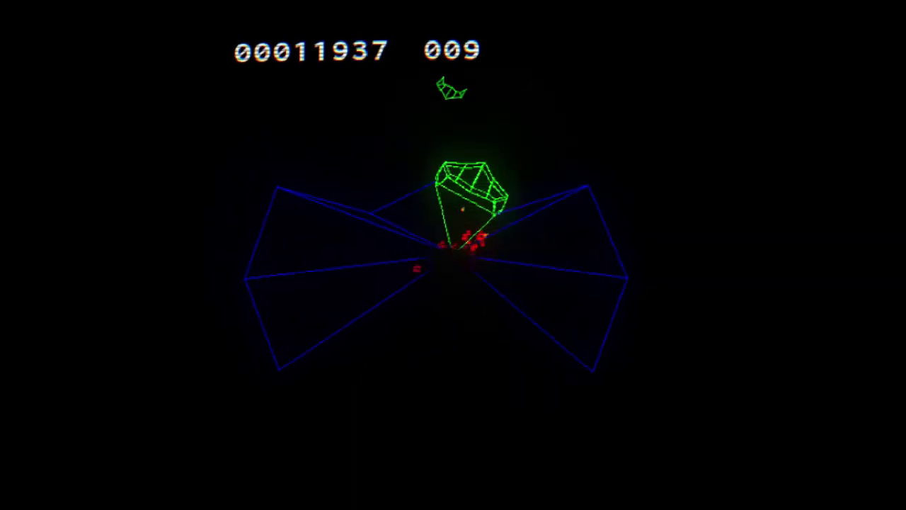
key("Right")
key("Left")
key("Left")
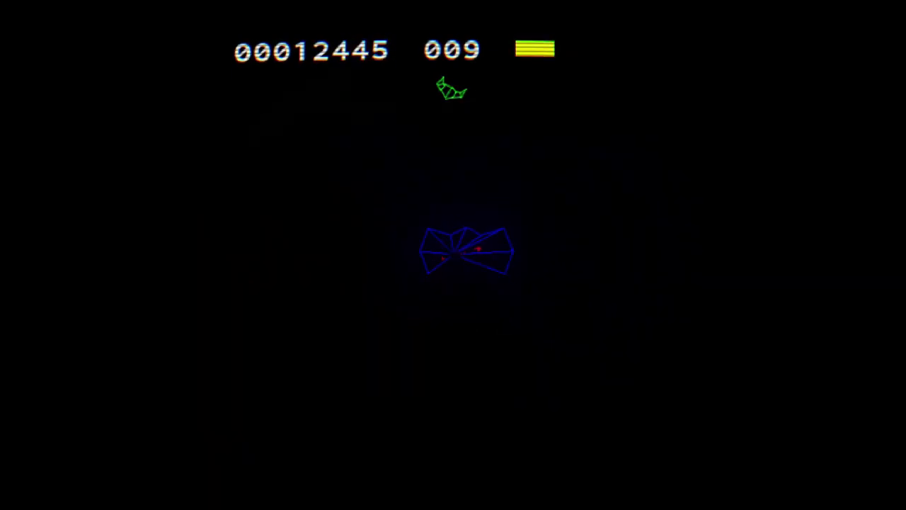